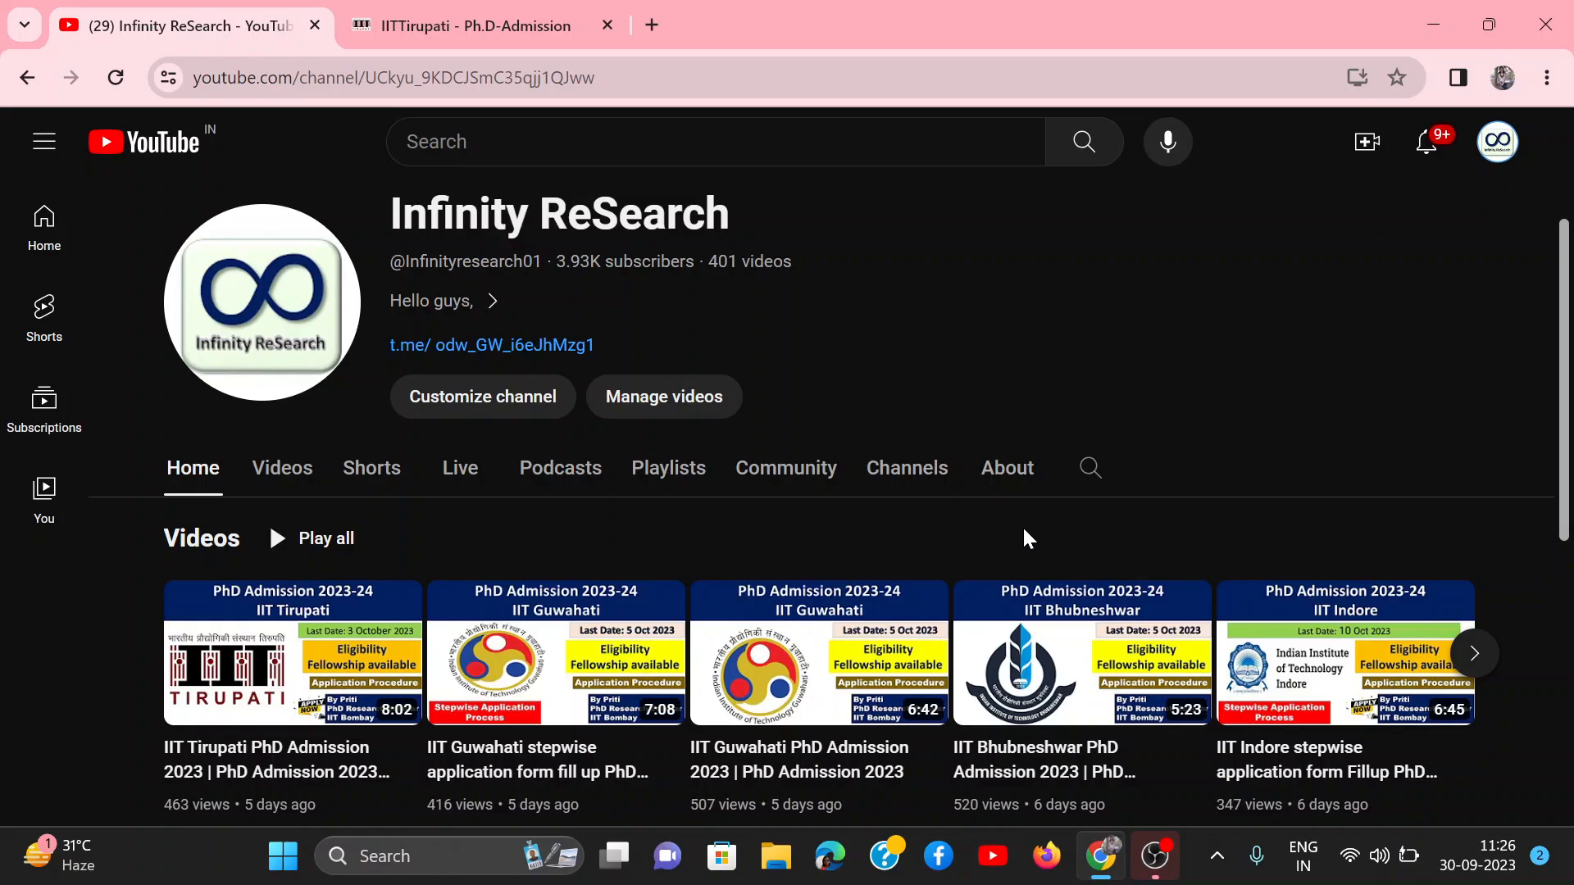
Step: Browse the Infinity ReSearch channel's created playlists for the PhD admission collections
{"action": "scroll", "coordinate": [1026, 539], "scroll_direction": "down", "scroll_amount": 2}
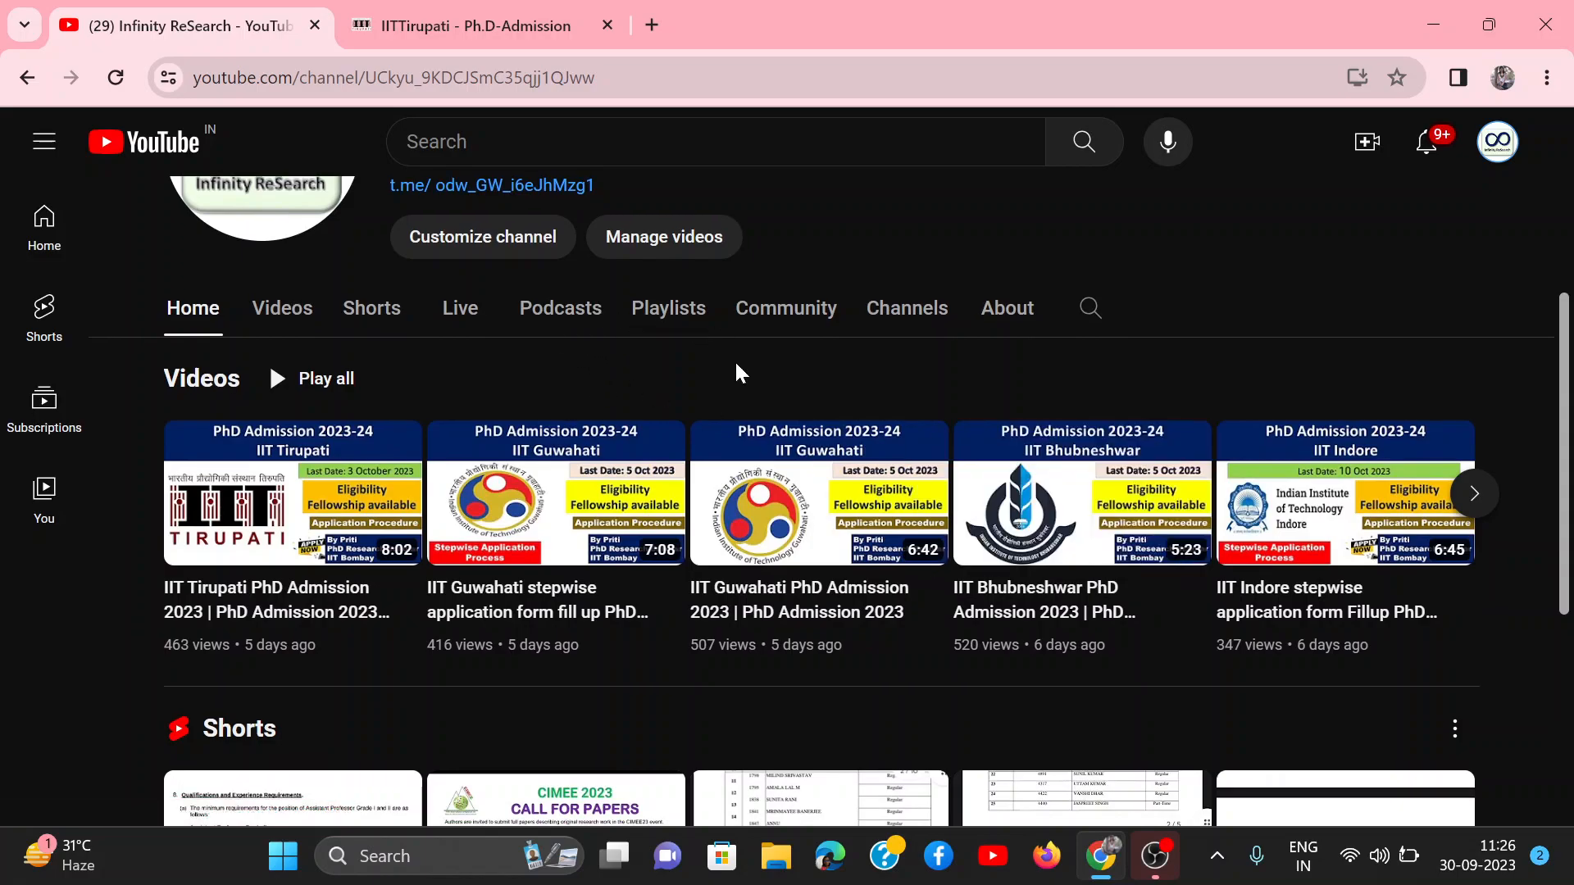
{"action": "left_click", "coordinate": [676, 329]}
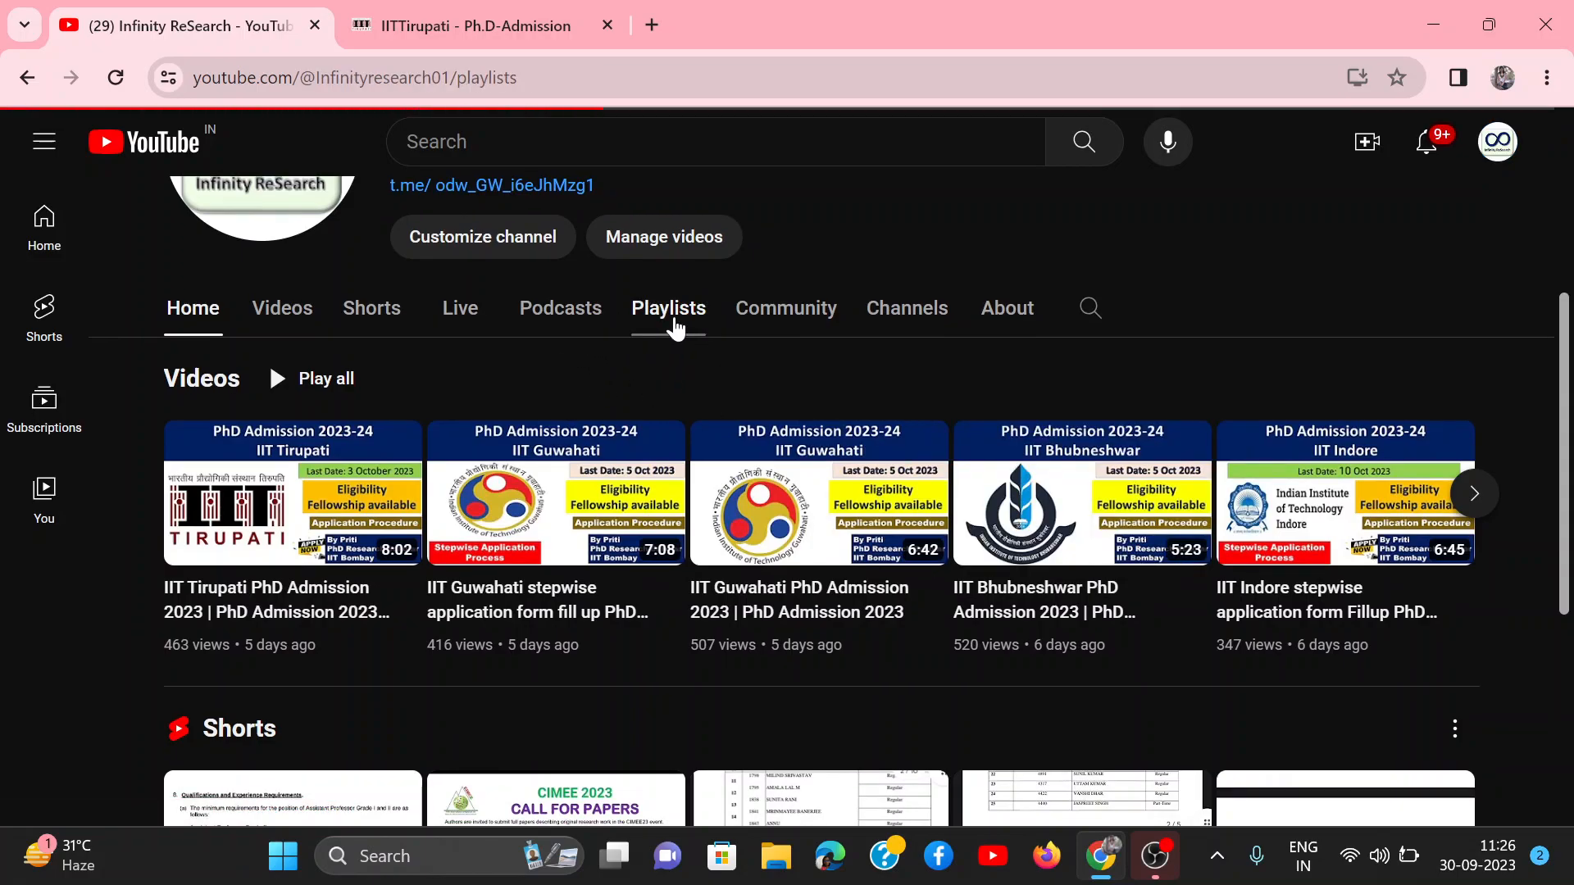
{"action": "scroll", "coordinate": [676, 328], "scroll_direction": "down", "scroll_amount": 3}
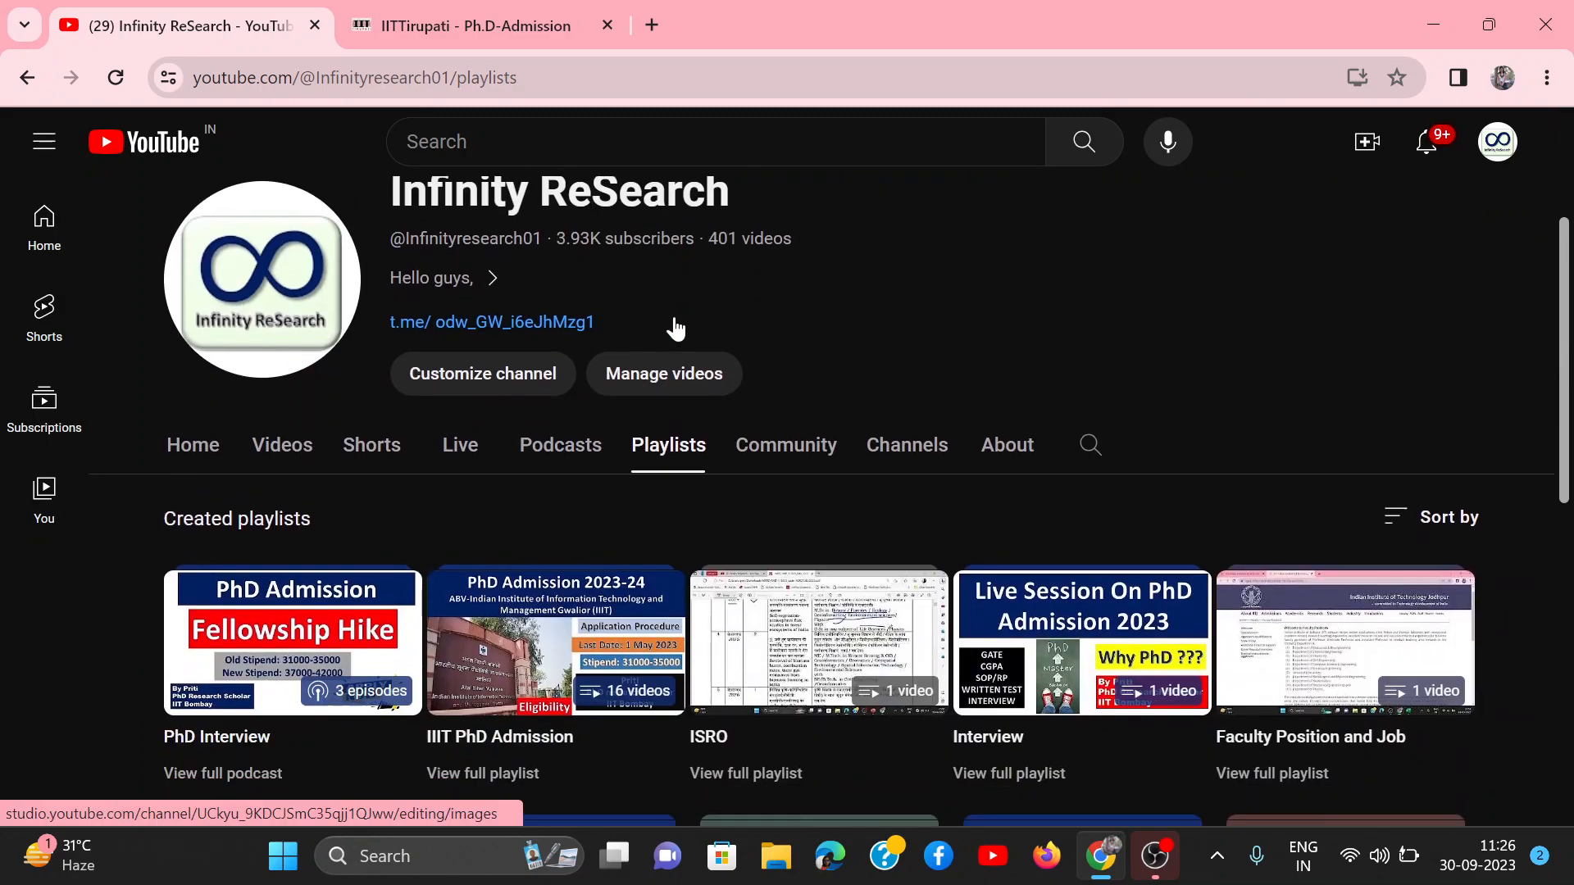
{"action": "scroll", "coordinate": [675, 329], "scroll_direction": "down", "scroll_amount": 2}
{"action": "scroll", "coordinate": [674, 328], "scroll_direction": "down", "scroll_amount": 2}
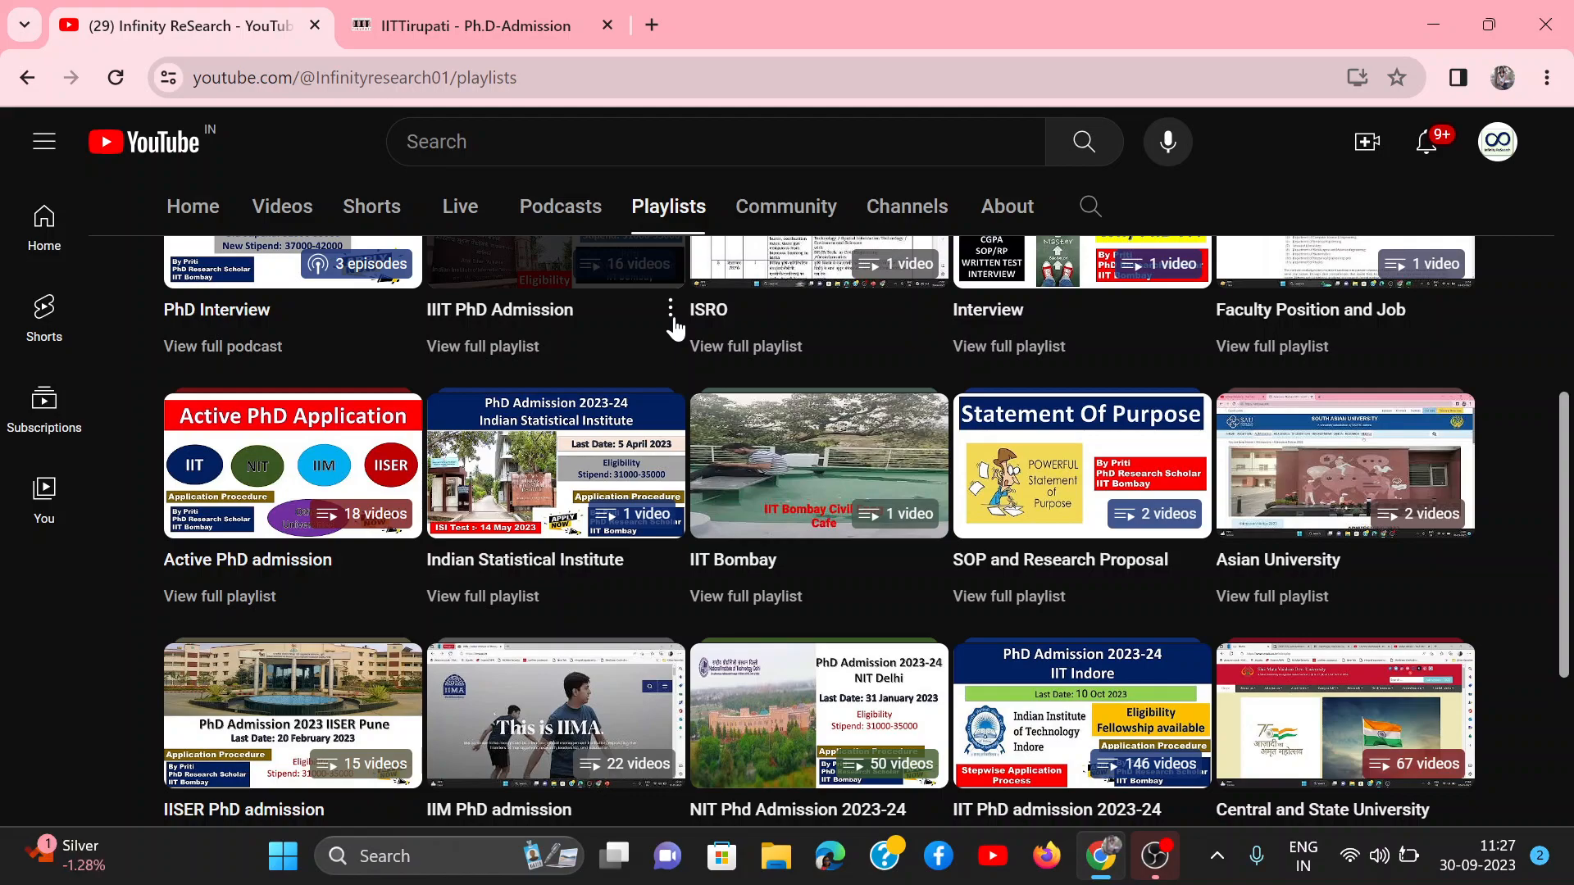
{"action": "scroll", "coordinate": [673, 328], "scroll_direction": "down", "scroll_amount": 1}
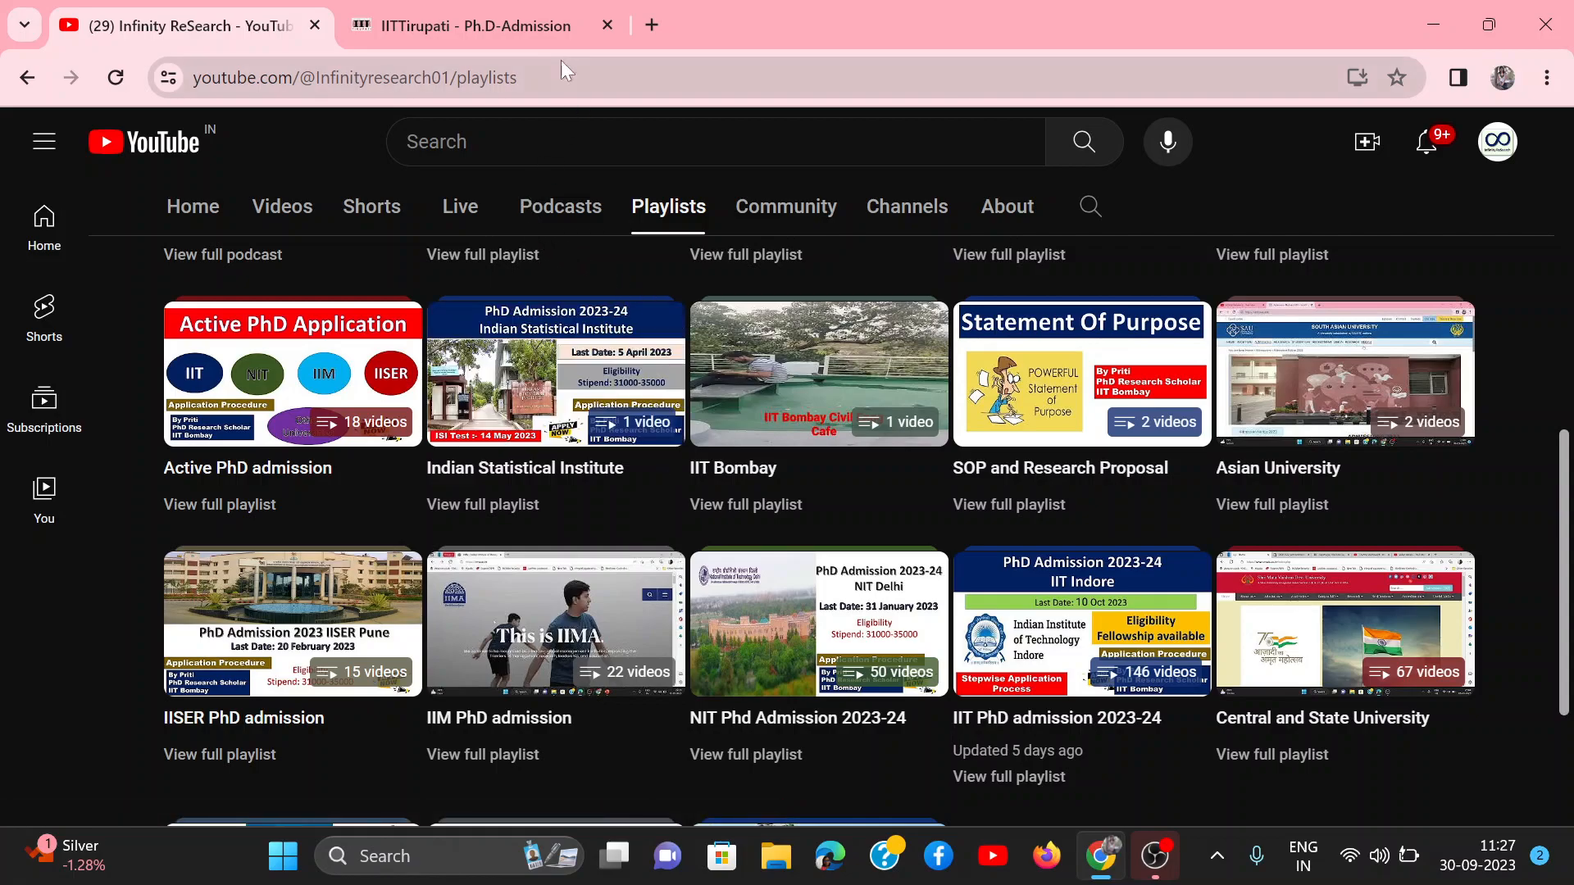
Step: Switch to the IIT Tirupati Ph.D. admission page and examine the Important Dates table, highlighting the extended closing date
{"action": "left_click", "coordinate": [505, 28]}
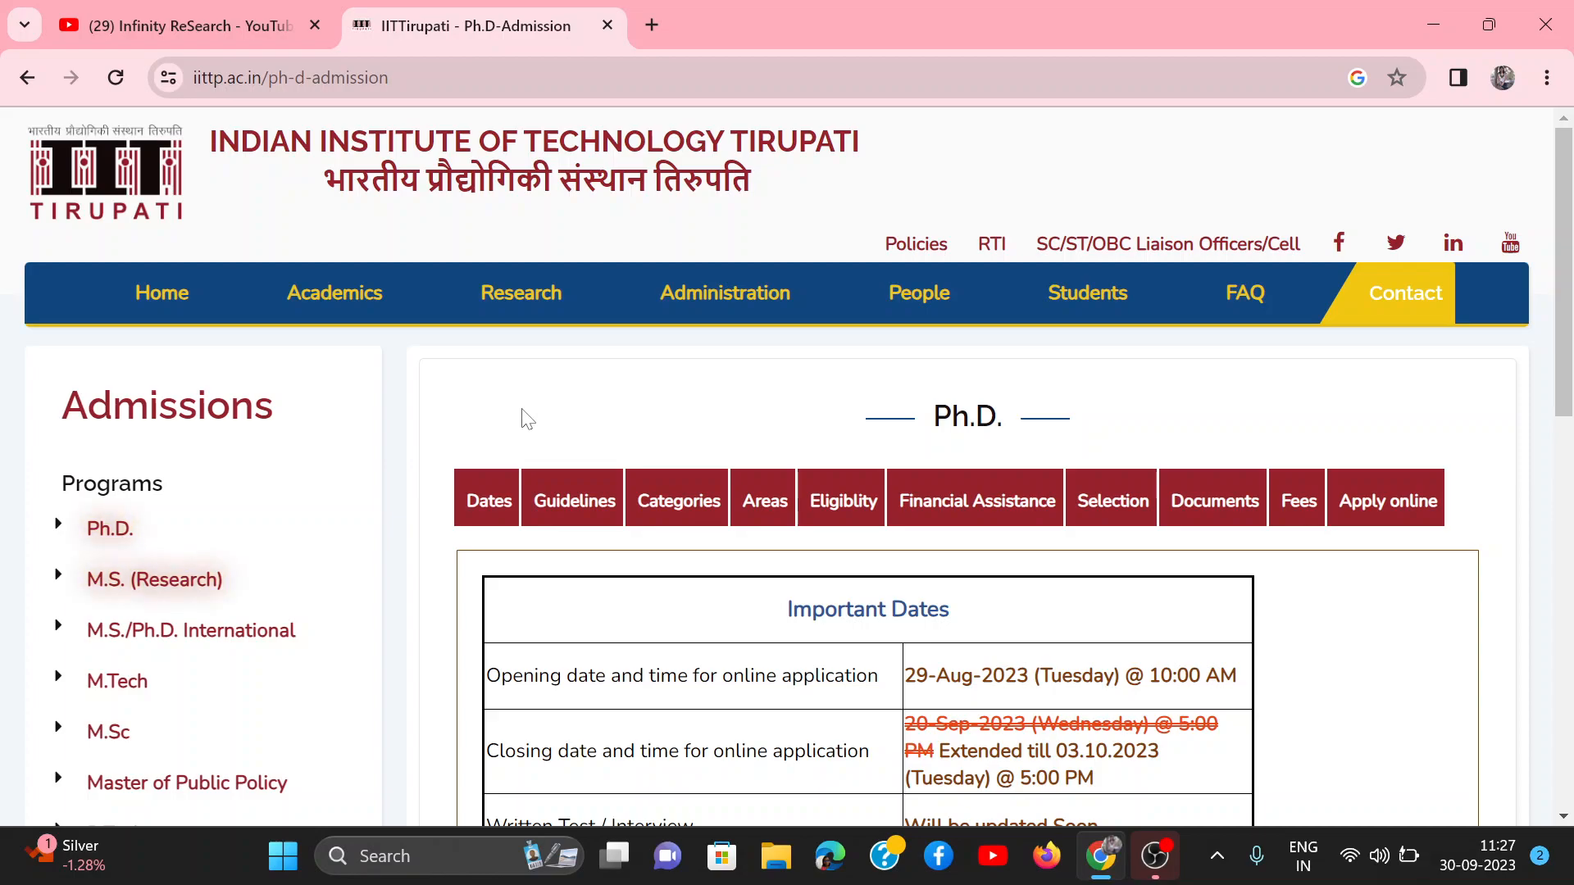
{"action": "scroll", "coordinate": [527, 419], "scroll_direction": "down", "scroll_amount": 2}
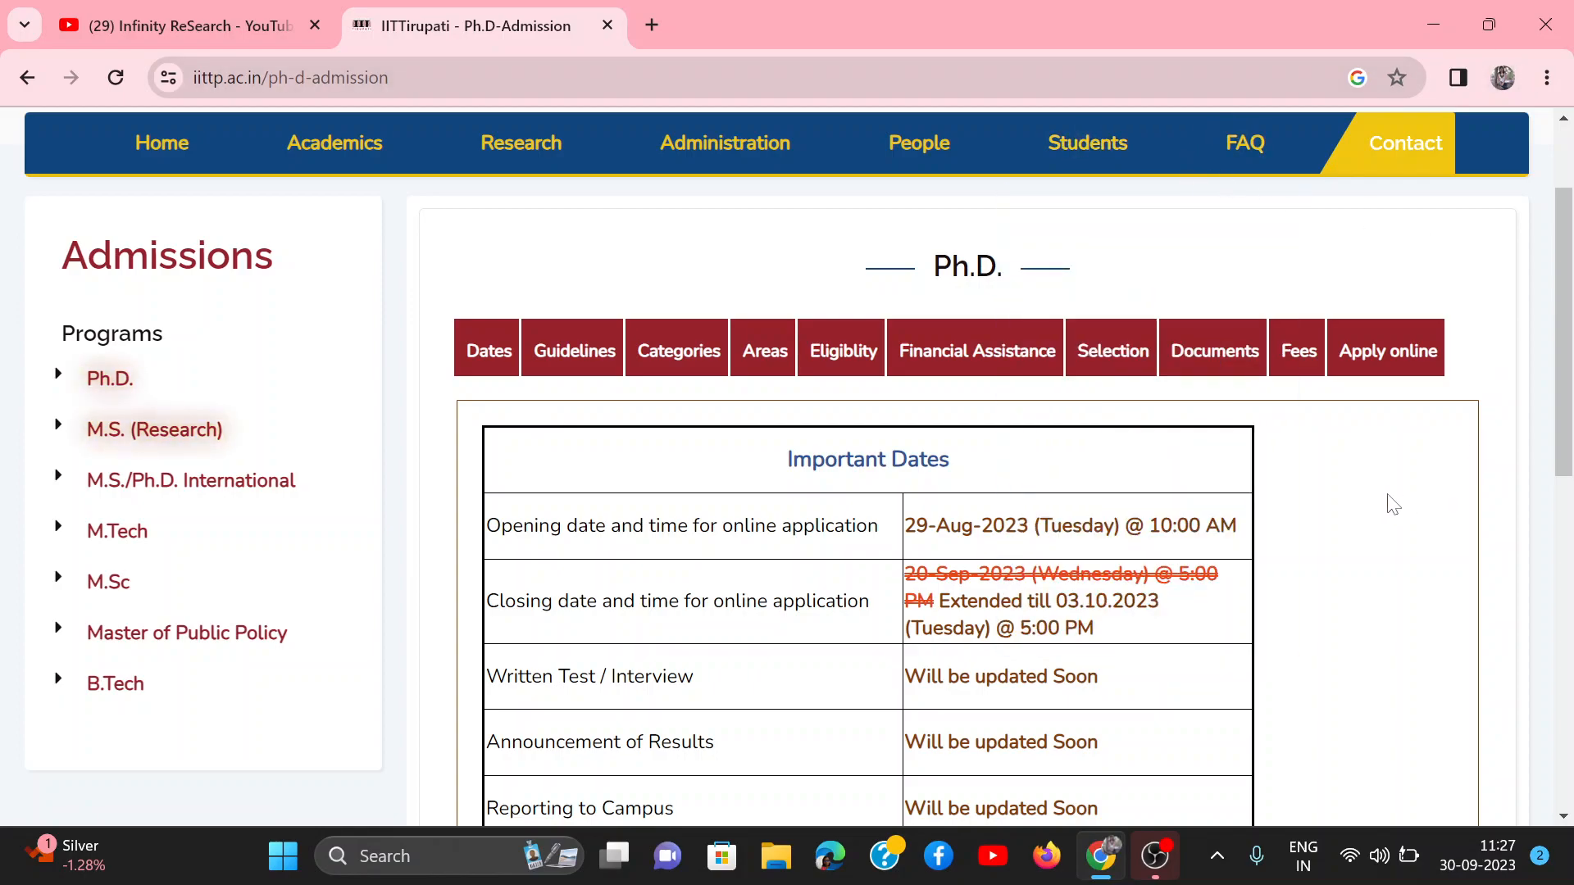
{"action": "scroll", "coordinate": [1392, 504], "scroll_direction": "down", "scroll_amount": 1}
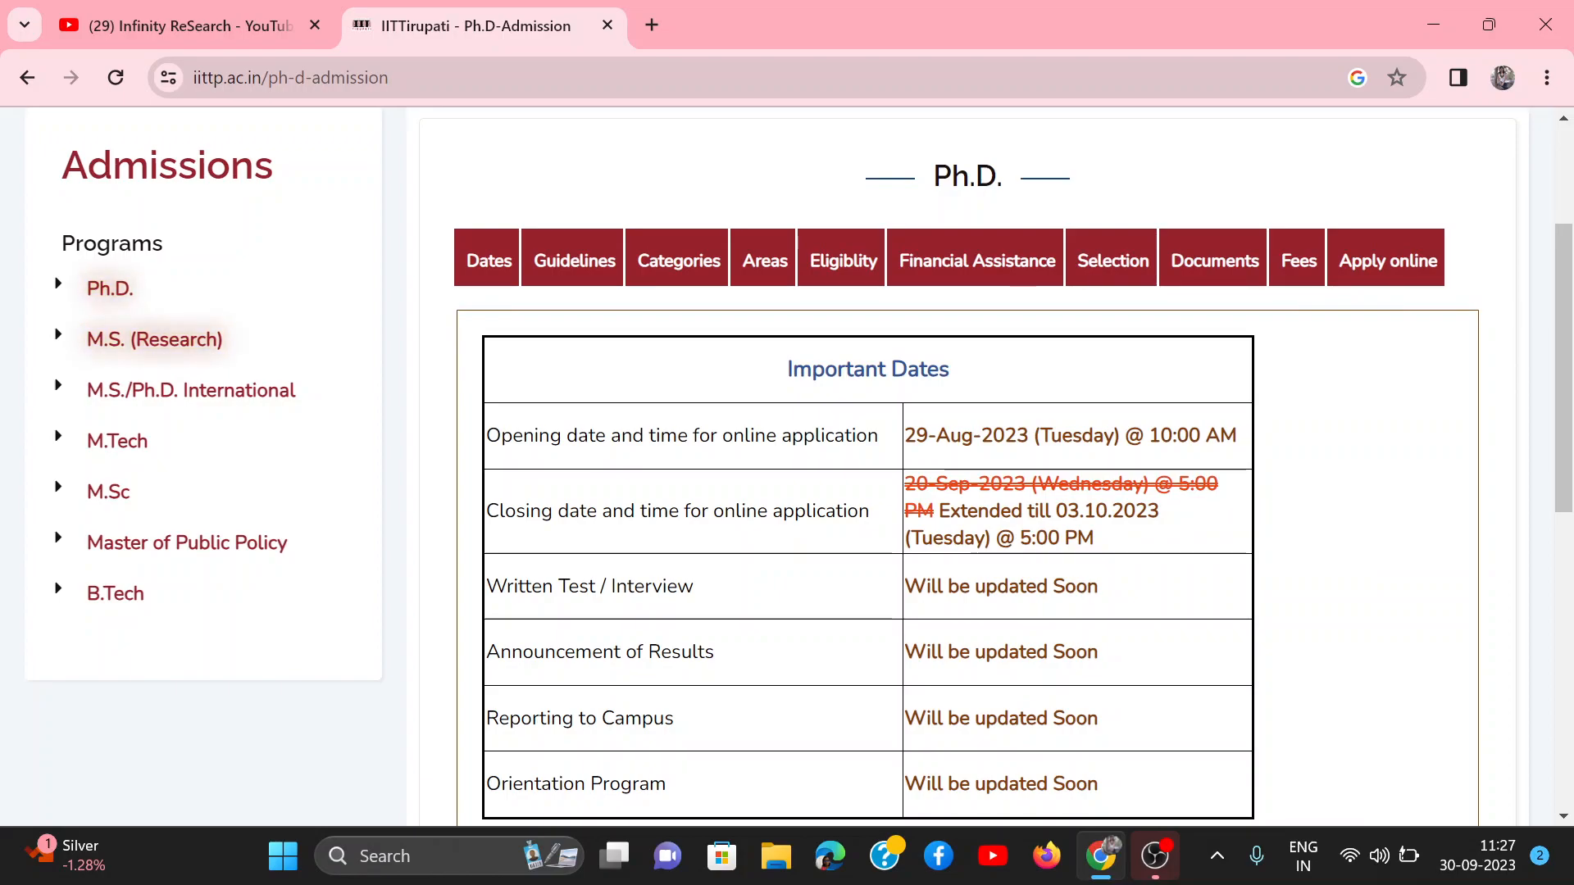
{"action": "left_click_drag", "start_coordinate": [1057, 511], "coordinate": [1184, 527]}
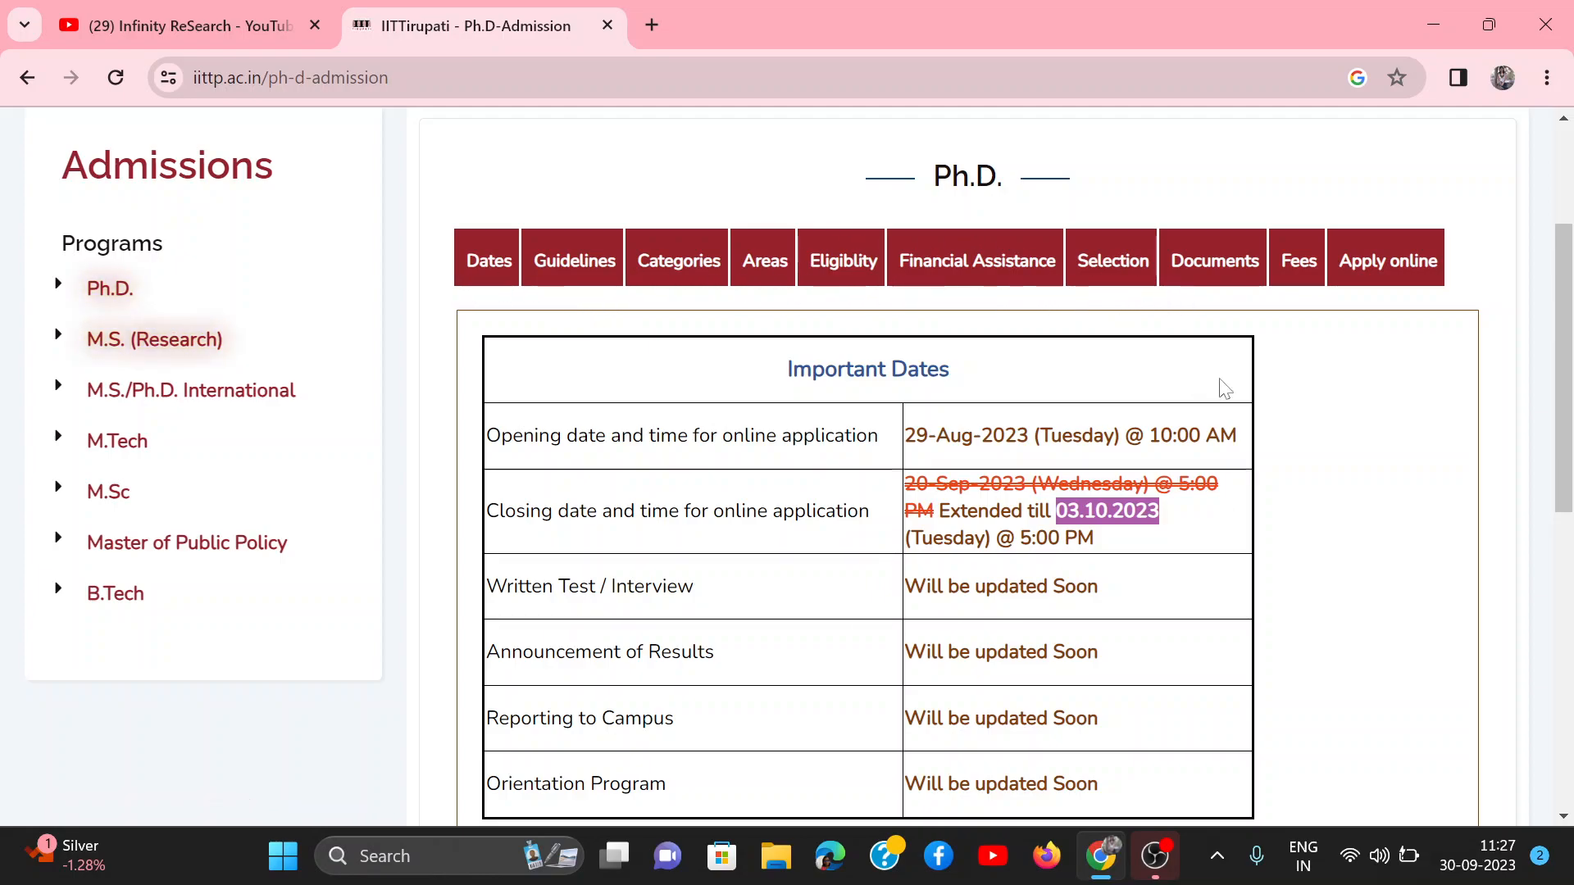
Step: Open the Ph.D. application portal from the admission page's Apply Online section
{"action": "left_click", "coordinate": [1377, 274]}
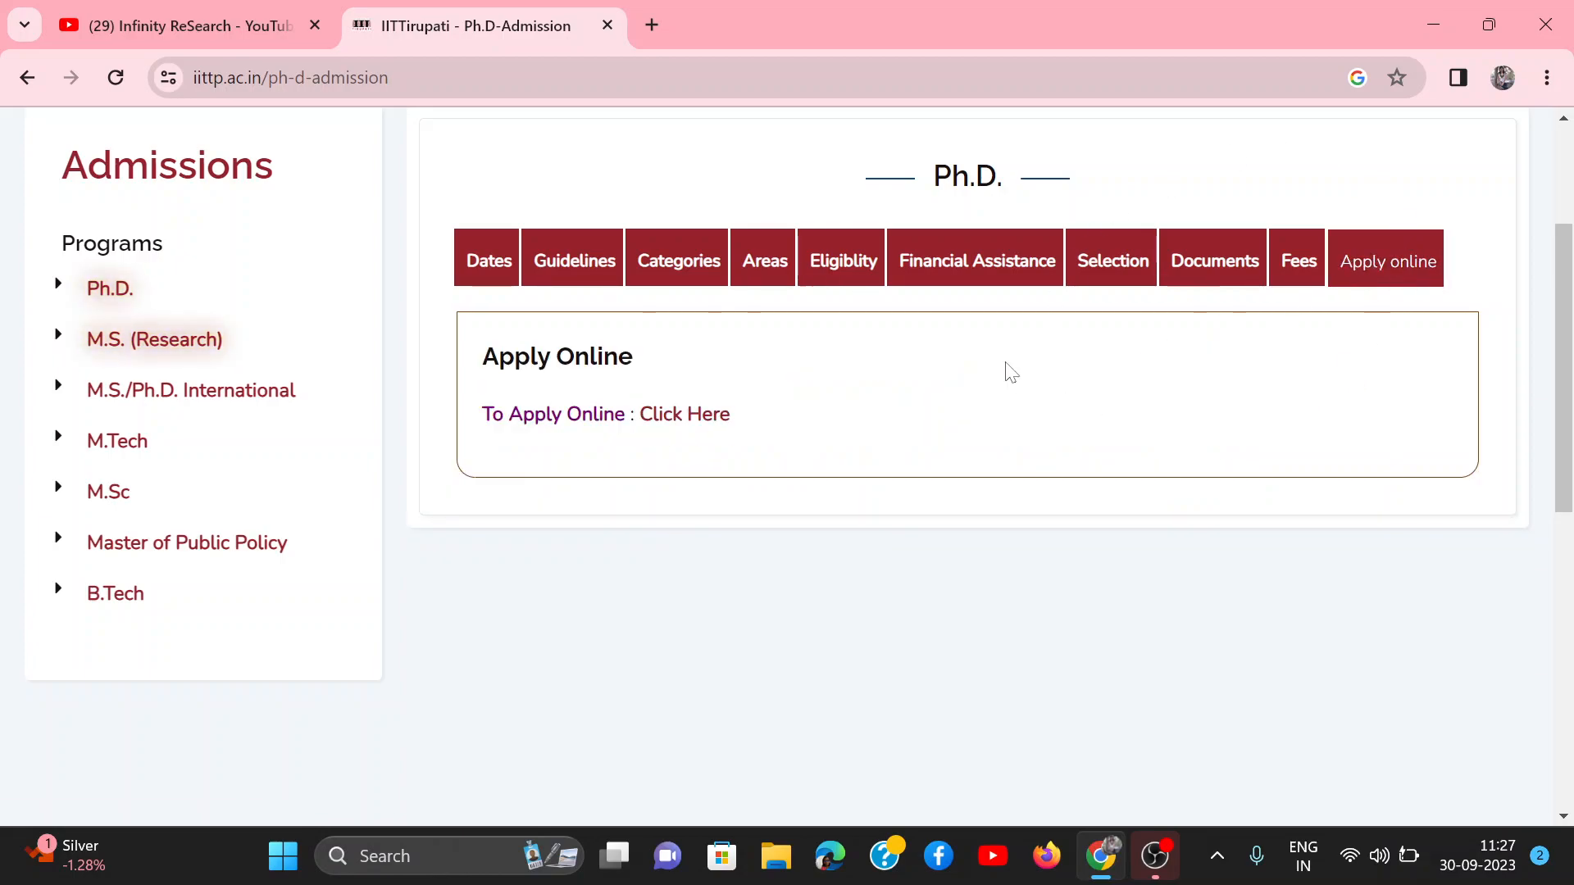
{"action": "scroll", "coordinate": [1008, 372], "scroll_direction": "up", "scroll_amount": 2}
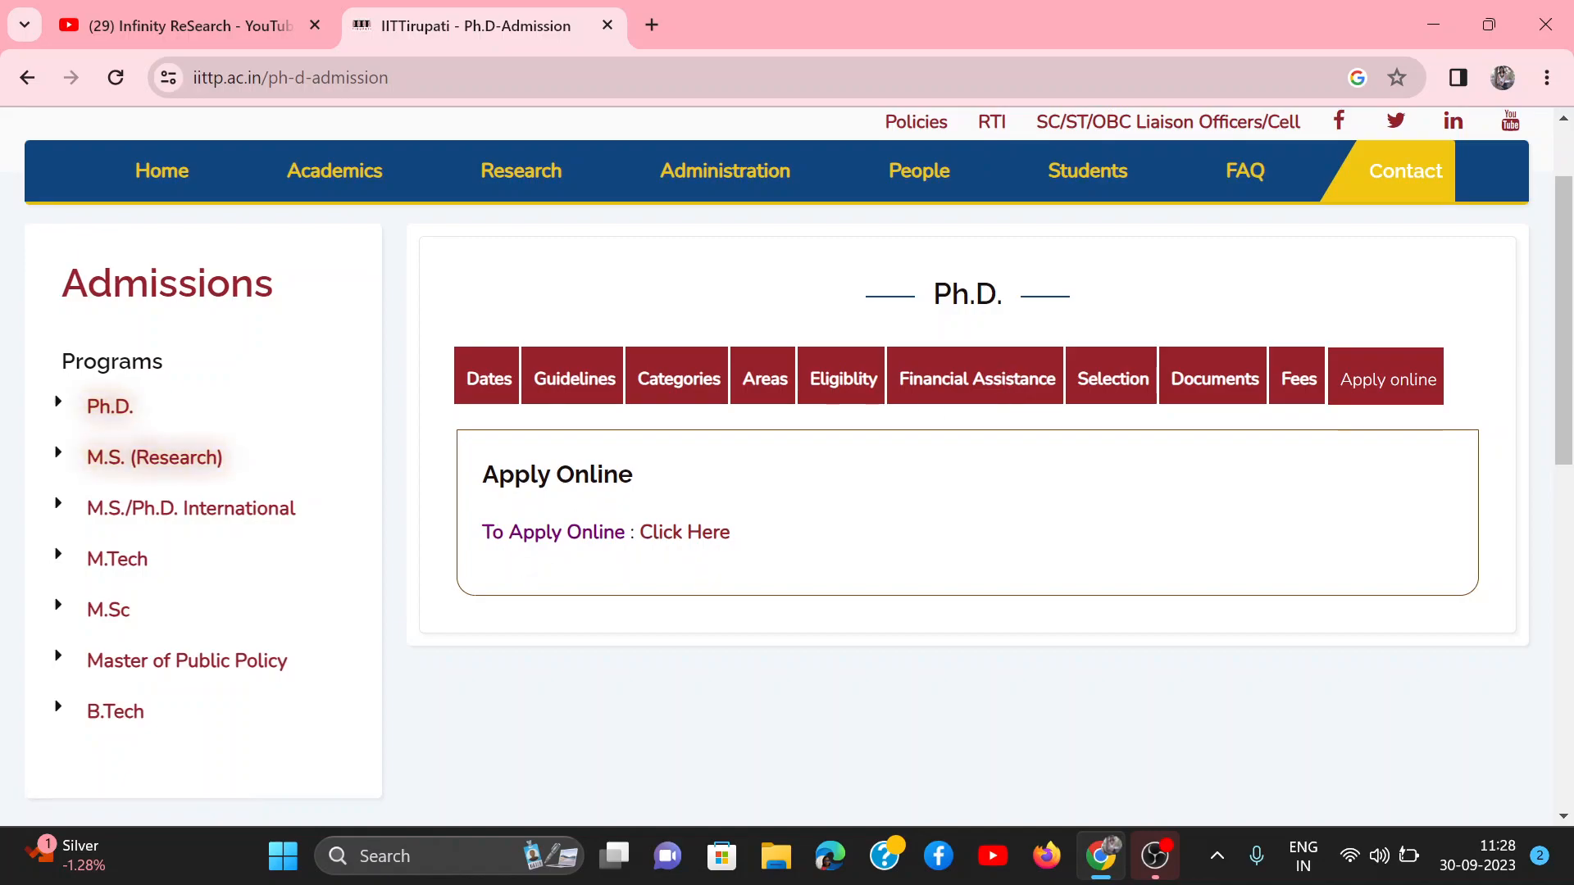
{"action": "left_click", "coordinate": [680, 532]}
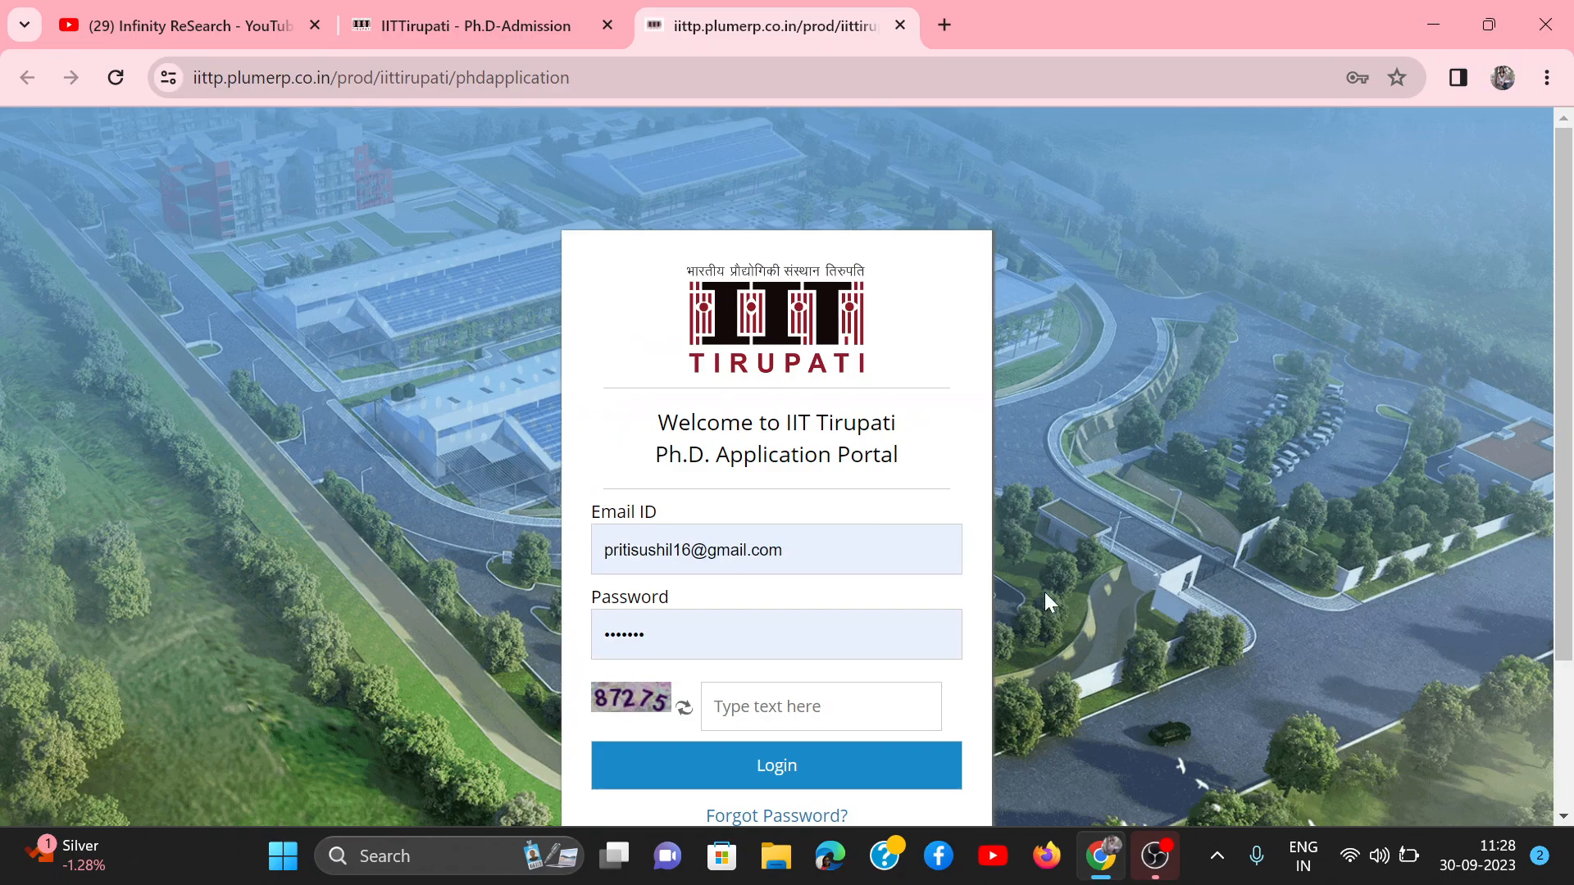
Step: Open the new Ph.D. registration form for an Indian citizen, review its fields, and acknowledge the registration message
{"action": "scroll", "coordinate": [1044, 592], "scroll_direction": "down", "scroll_amount": 3}
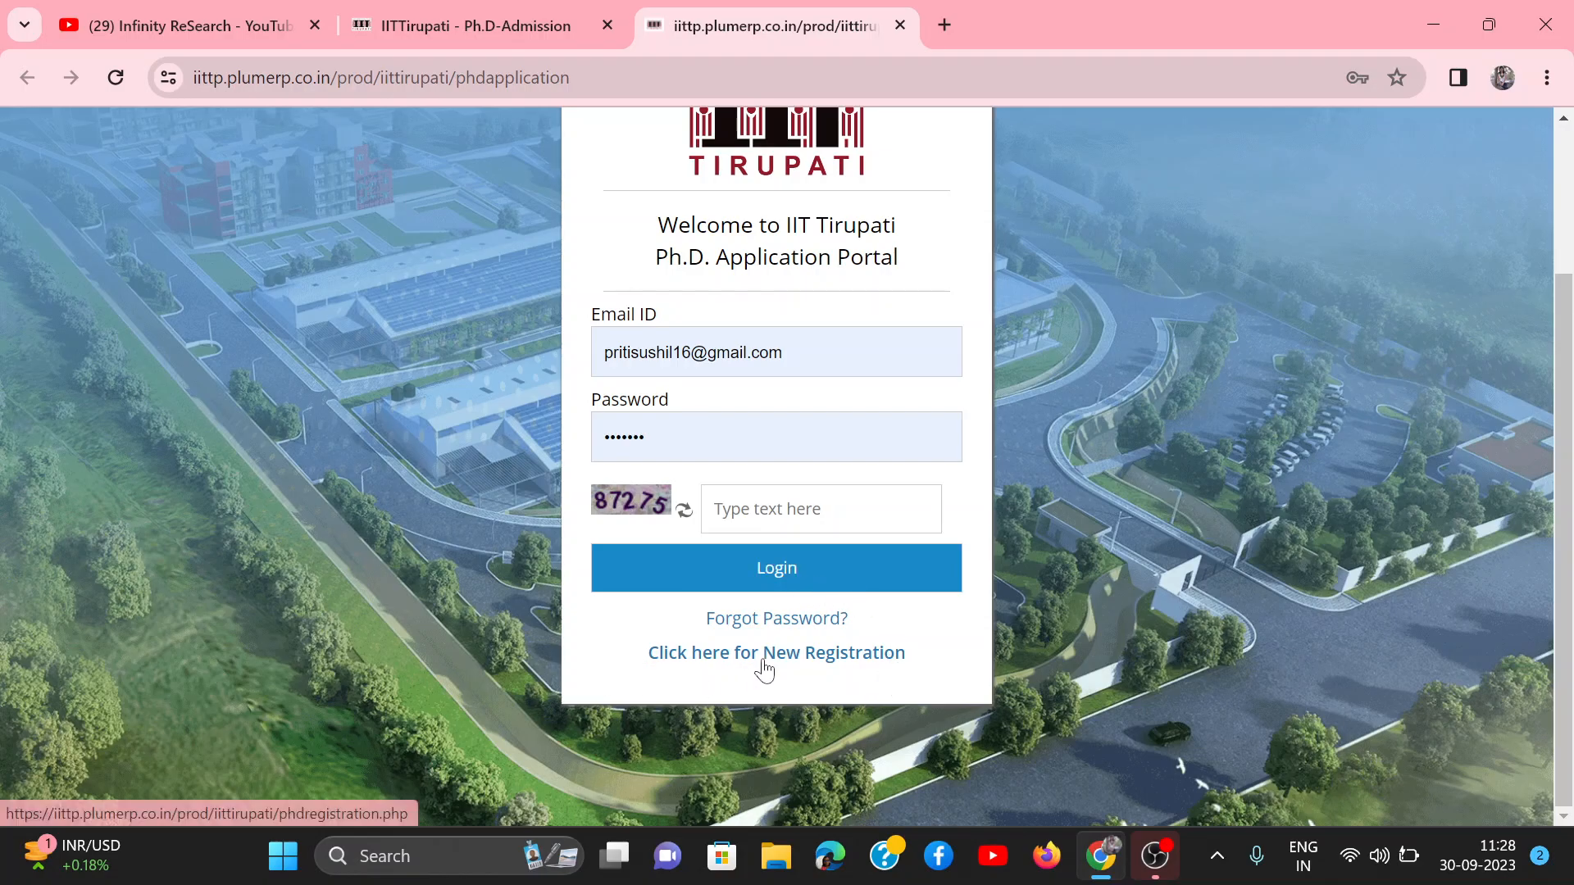
{"action": "left_click", "coordinate": [789, 656]}
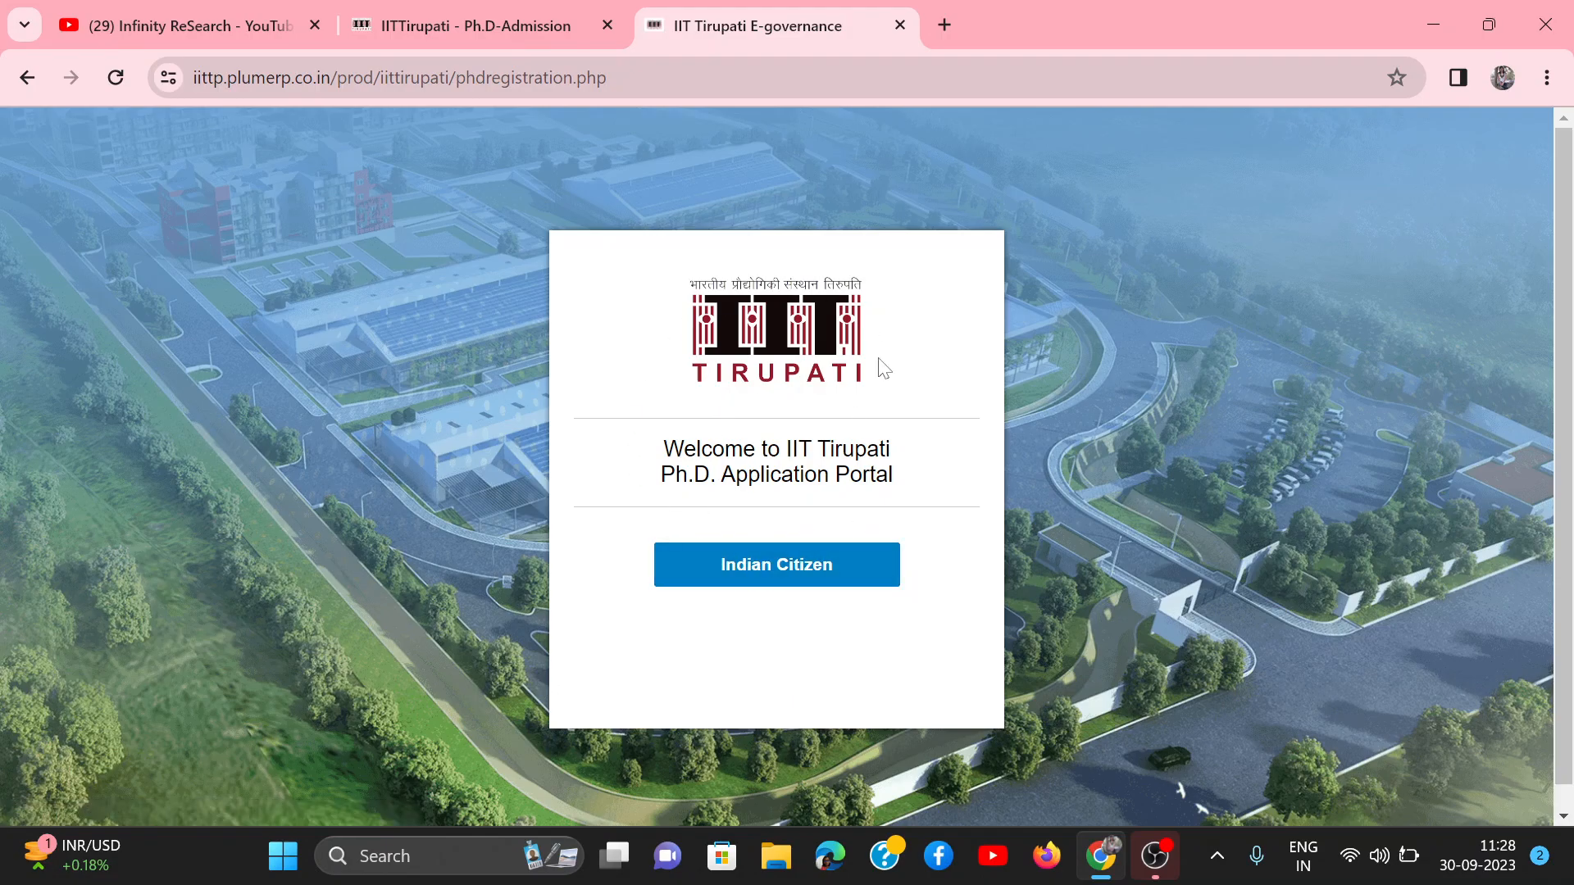
{"action": "left_click", "coordinate": [789, 582]}
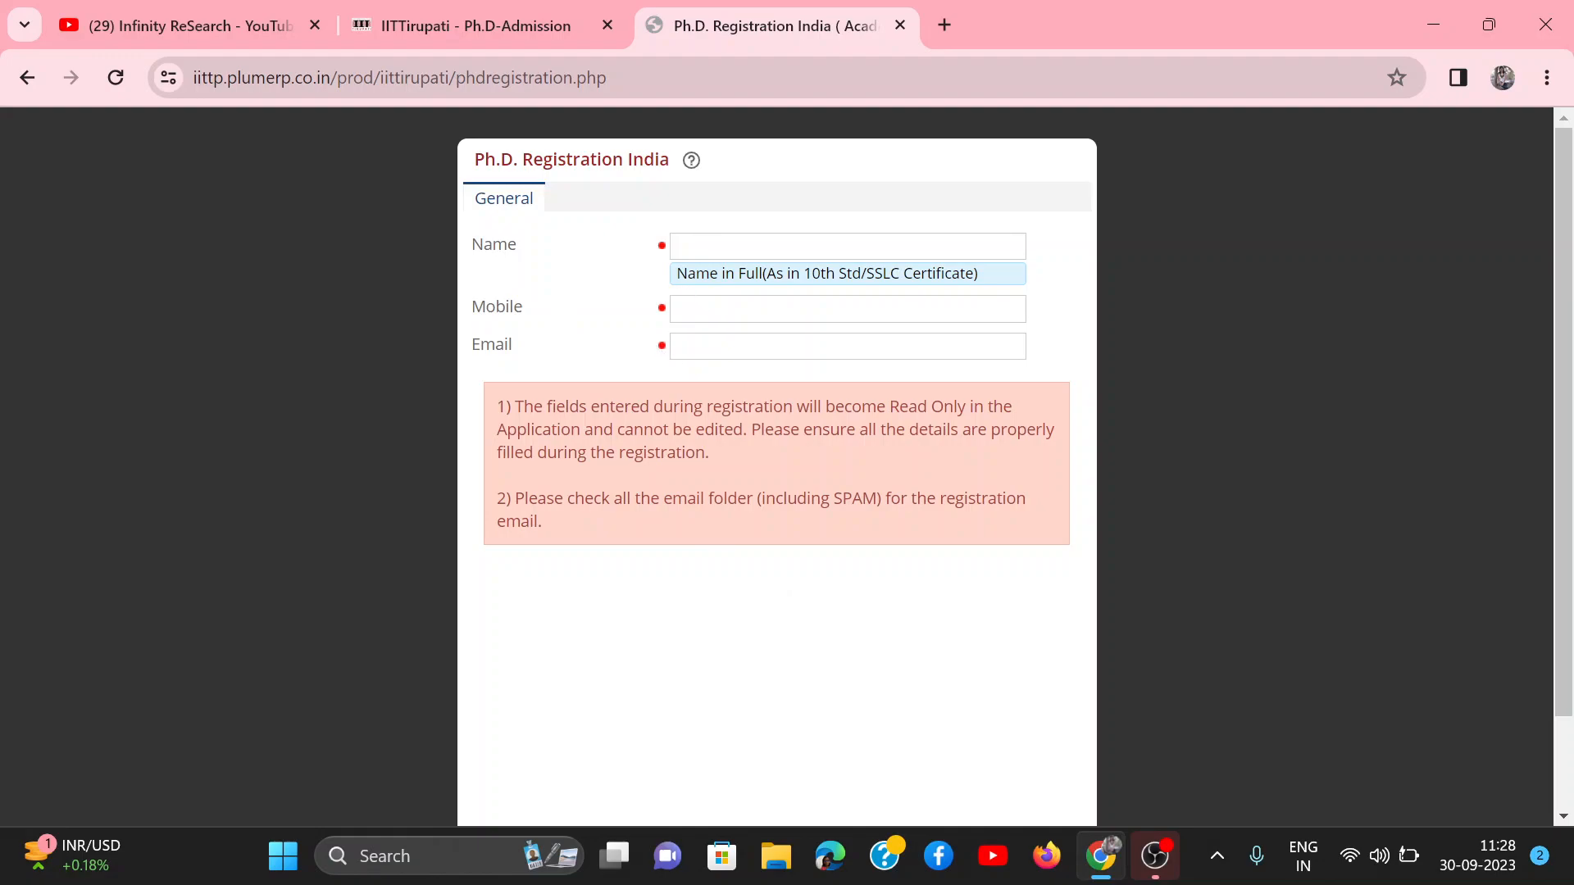
{"action": "scroll", "coordinate": [721, 587], "scroll_direction": "down", "scroll_amount": 2}
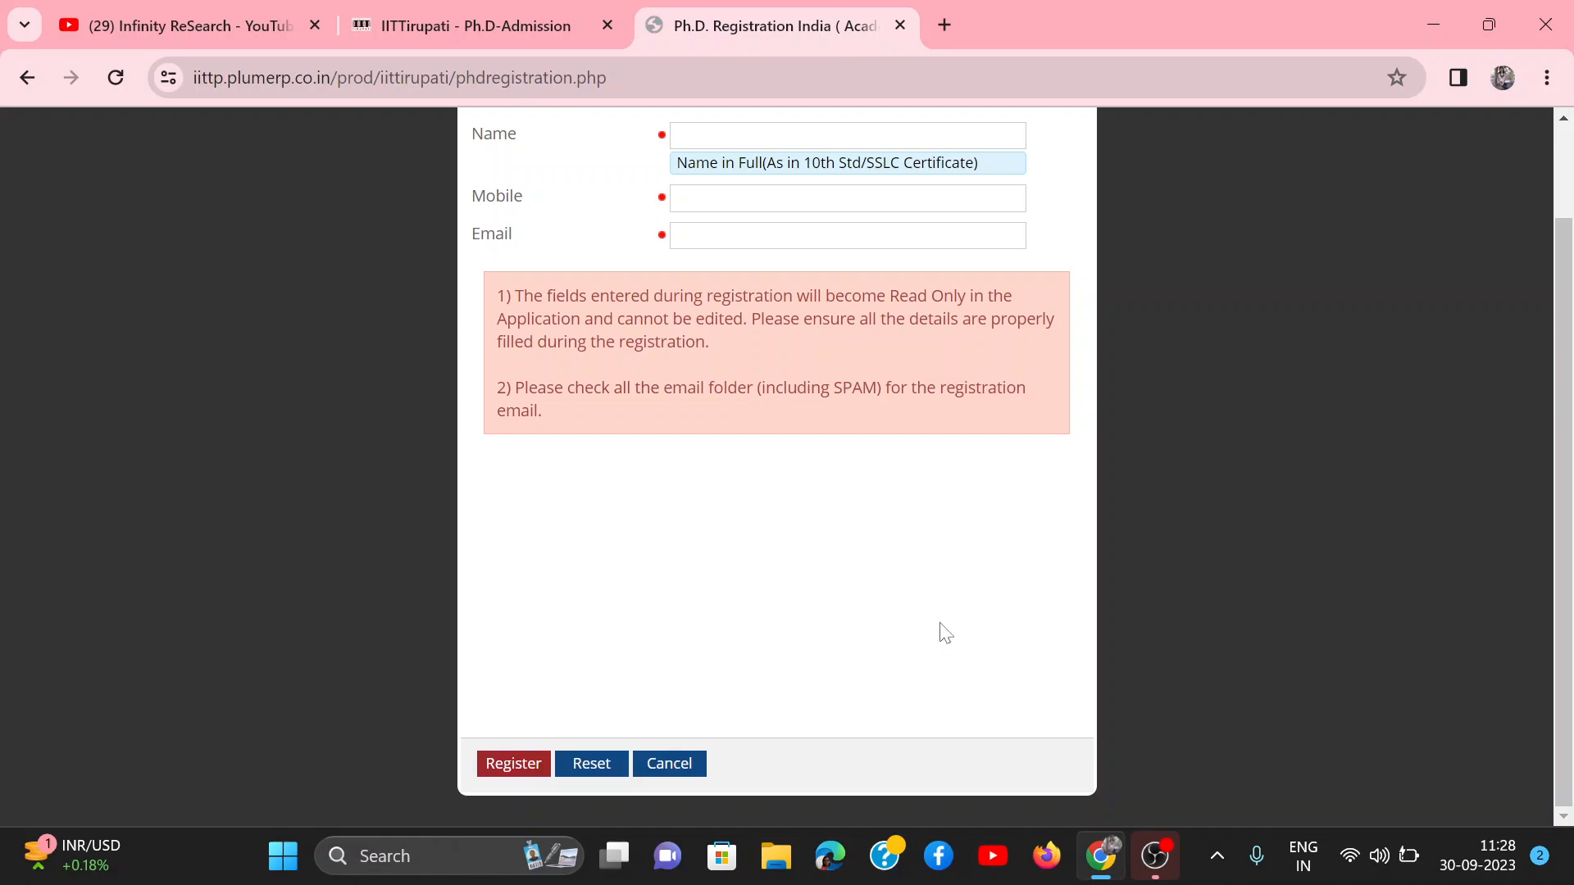
{"action": "scroll", "coordinate": [945, 633], "scroll_direction": "up", "scroll_amount": 2}
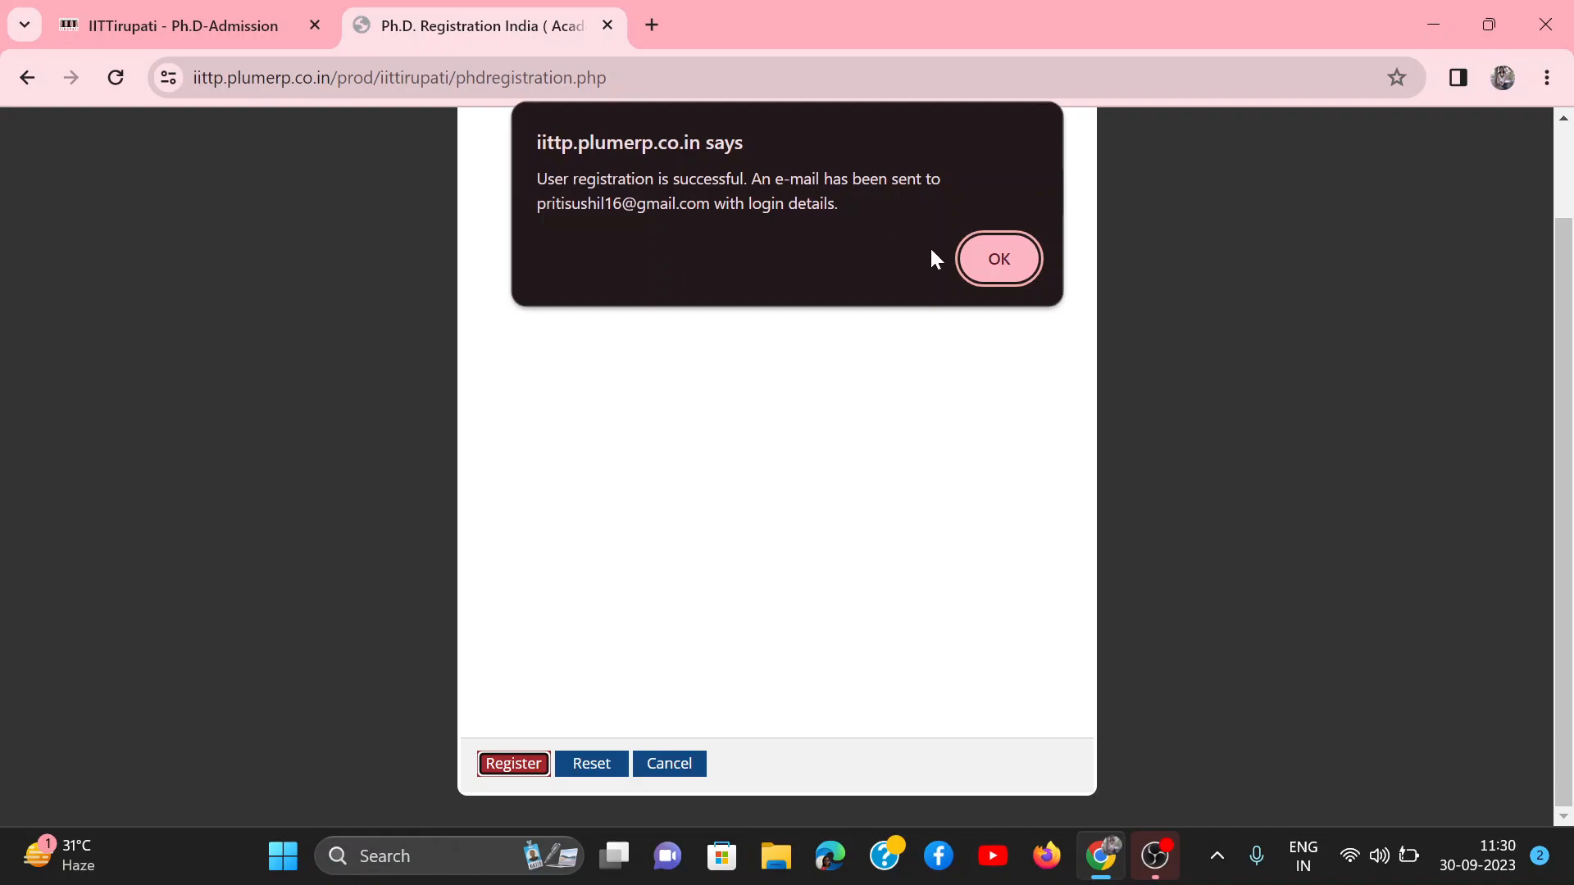
{"action": "left_click", "coordinate": [996, 264]}
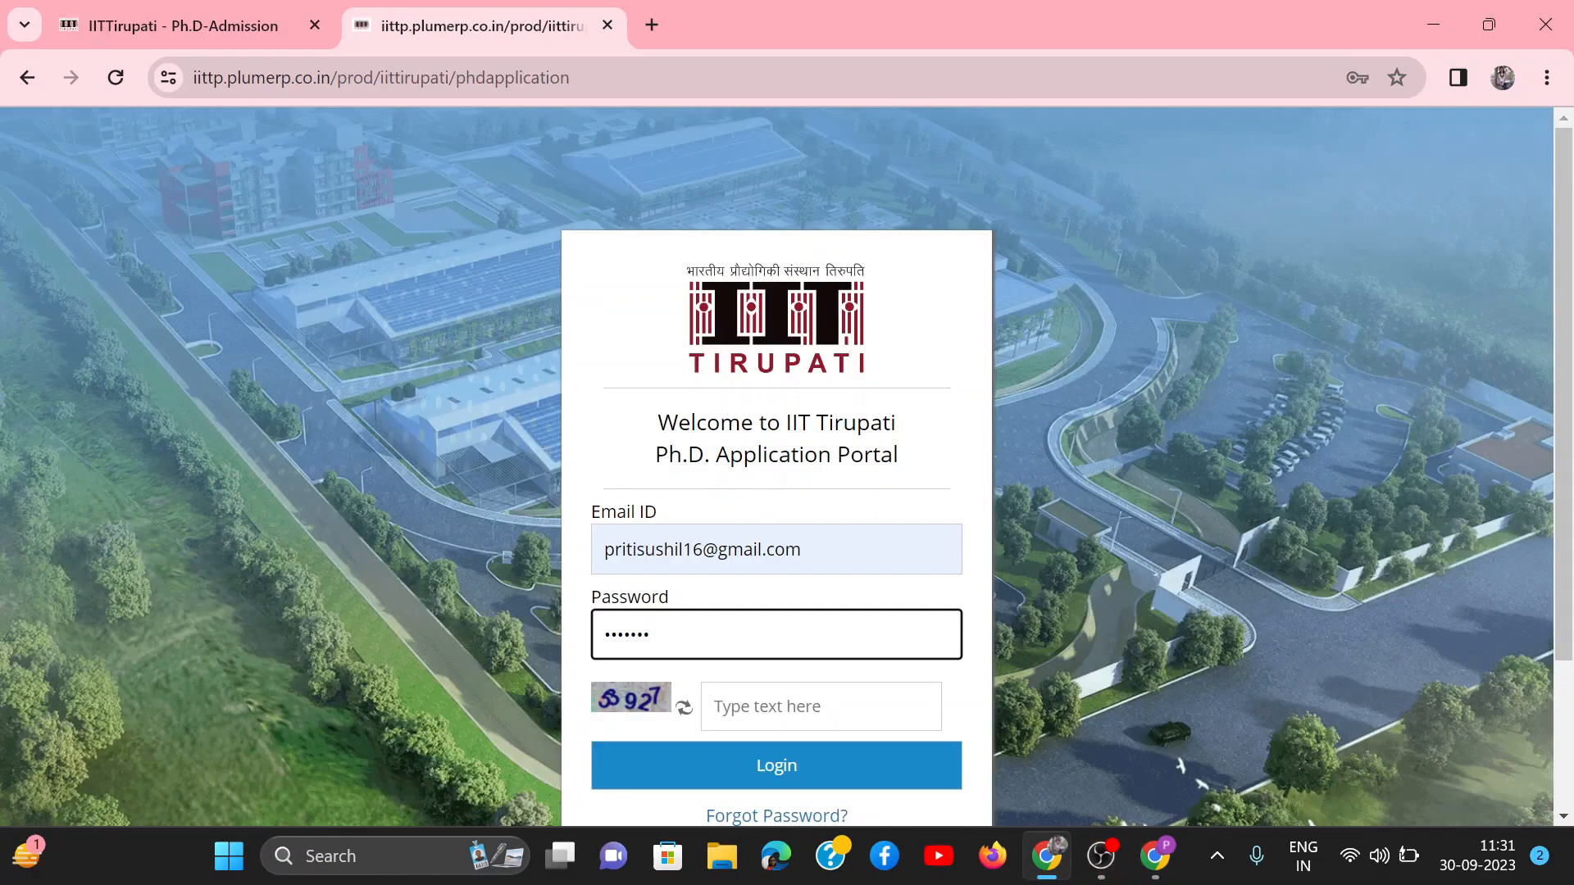
Step: Enter the captcha code, log in to the application portal, and decline updating the saved password
{"action": "left_click", "coordinate": [821, 706]}
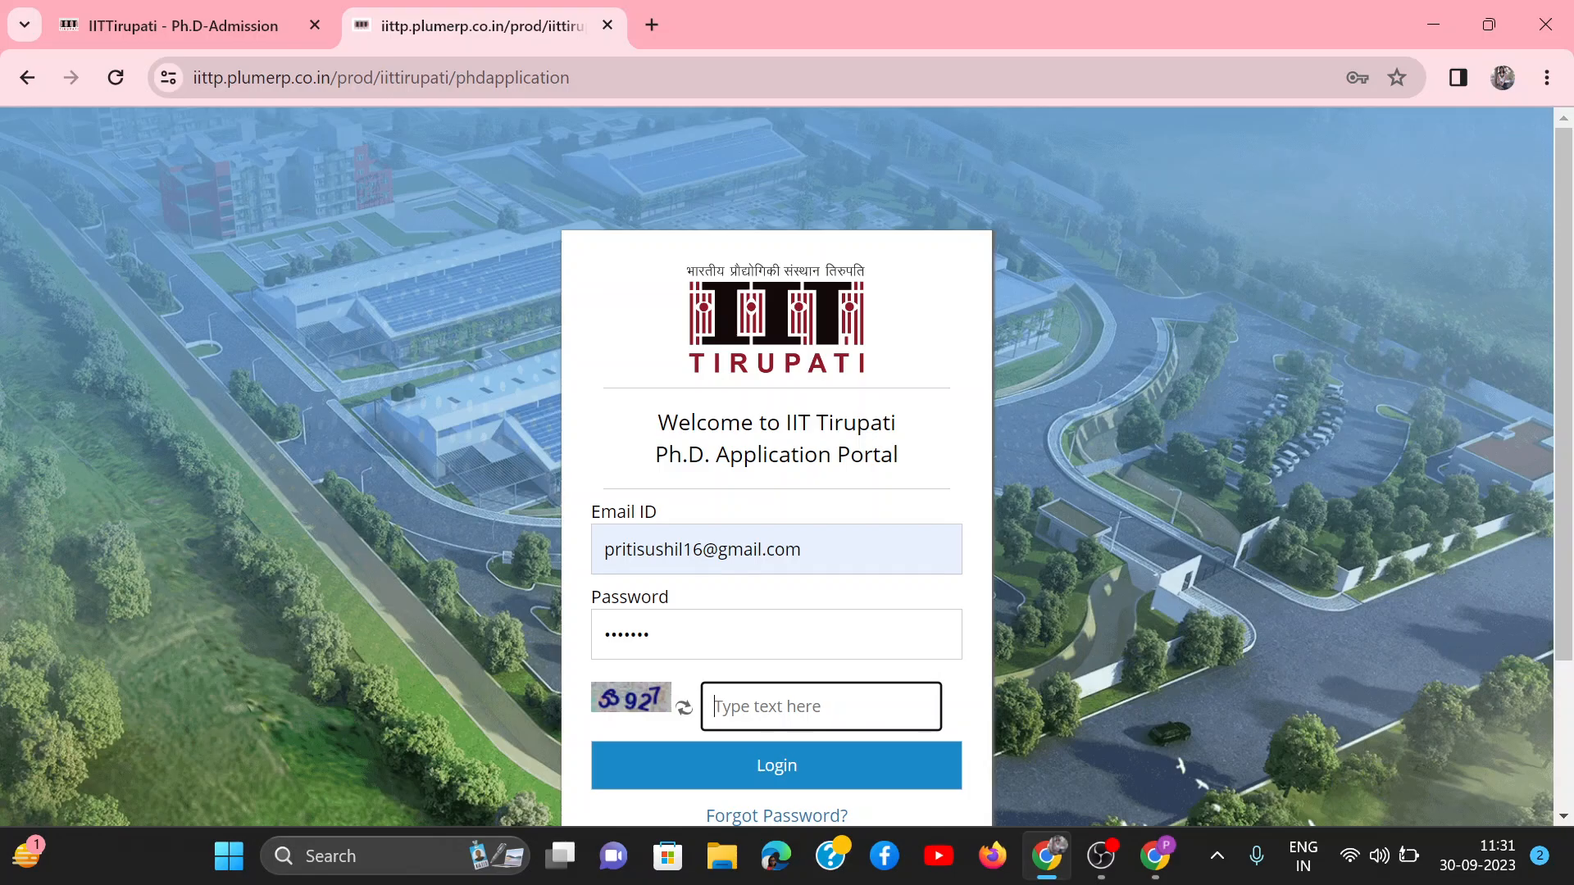
{"action": "type", "text": "53927"}
{"action": "left_click", "coordinate": [767, 770]}
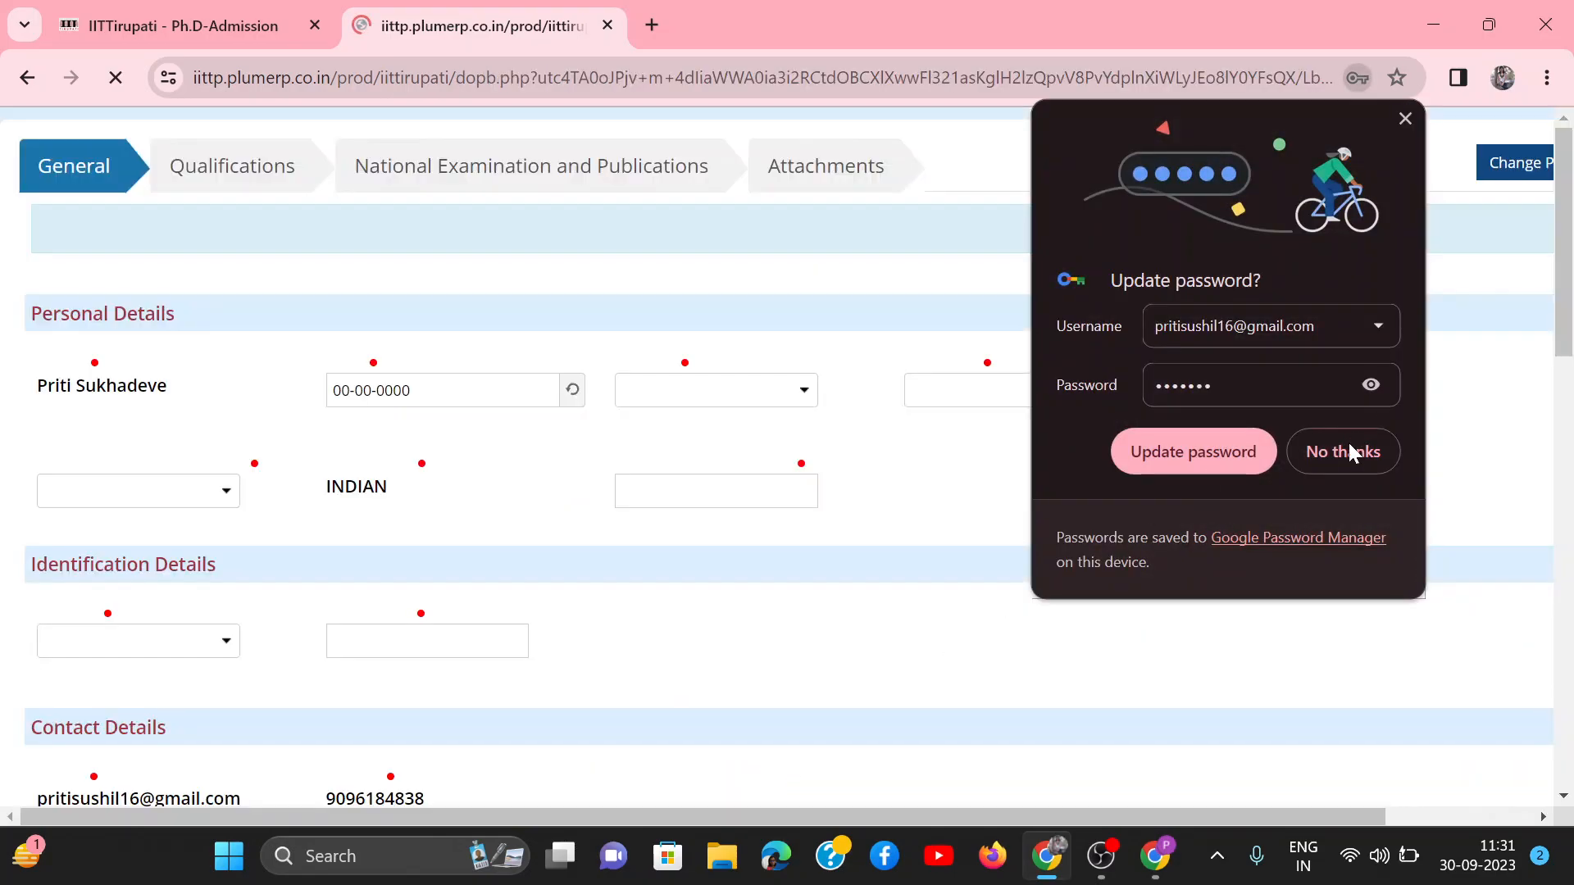
{"action": "left_click", "coordinate": [1346, 450]}
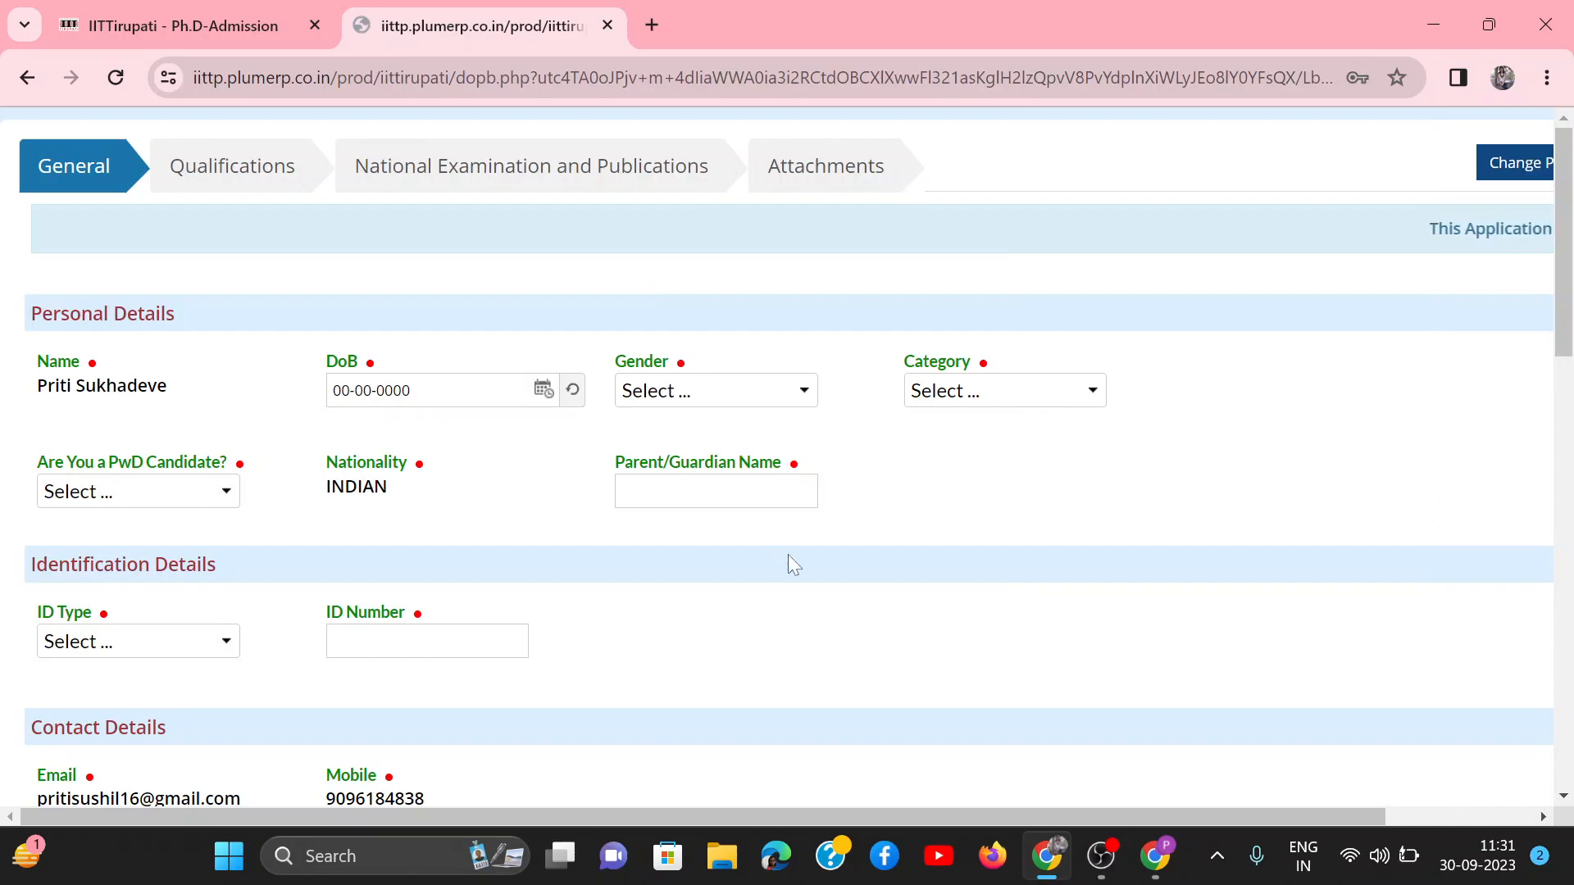
Step: Set the admission type to Regular in the first row of the Application for Ph.D Programme table
{"action": "scroll", "coordinate": [829, 568], "scroll_direction": "down", "scroll_amount": 1}
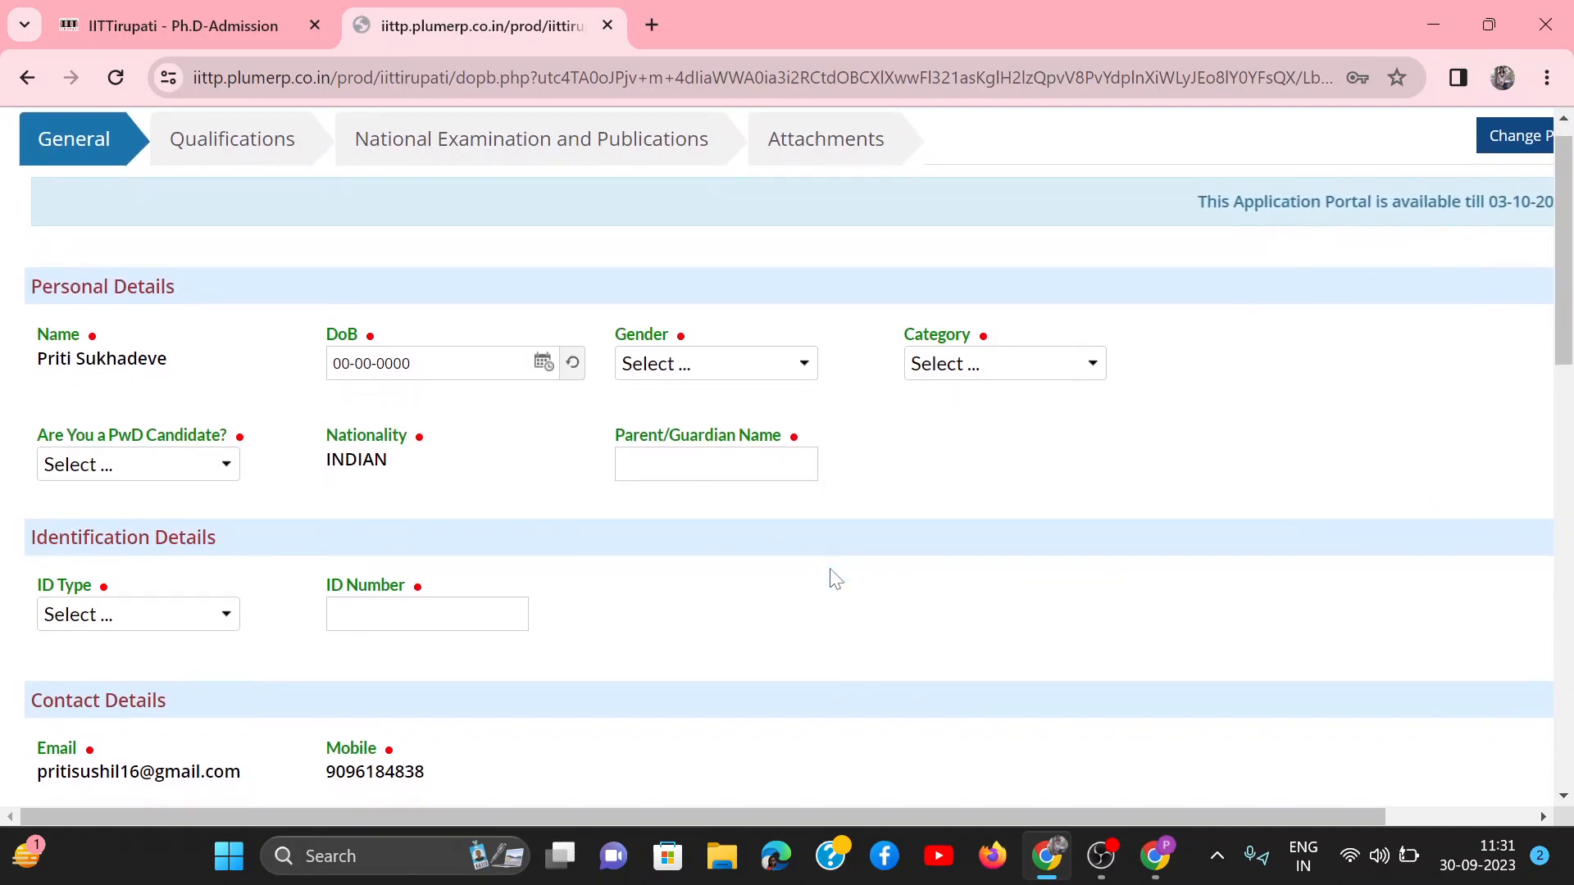
{"action": "scroll", "coordinate": [830, 570], "scroll_direction": "down", "scroll_amount": 5}
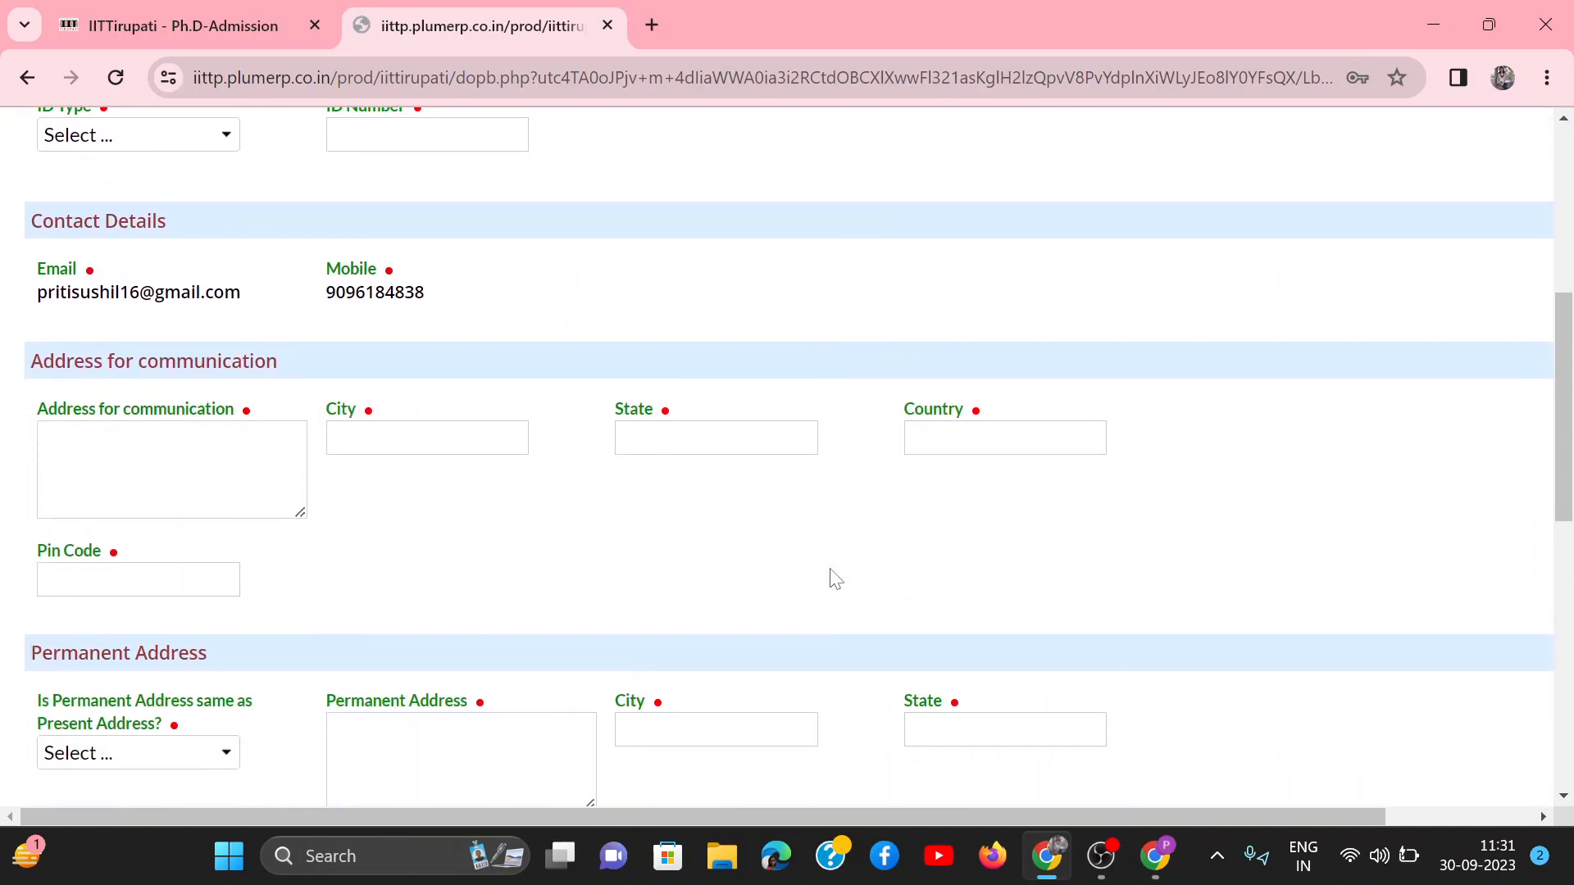
{"action": "scroll", "coordinate": [833, 578], "scroll_direction": "down", "scroll_amount": 3}
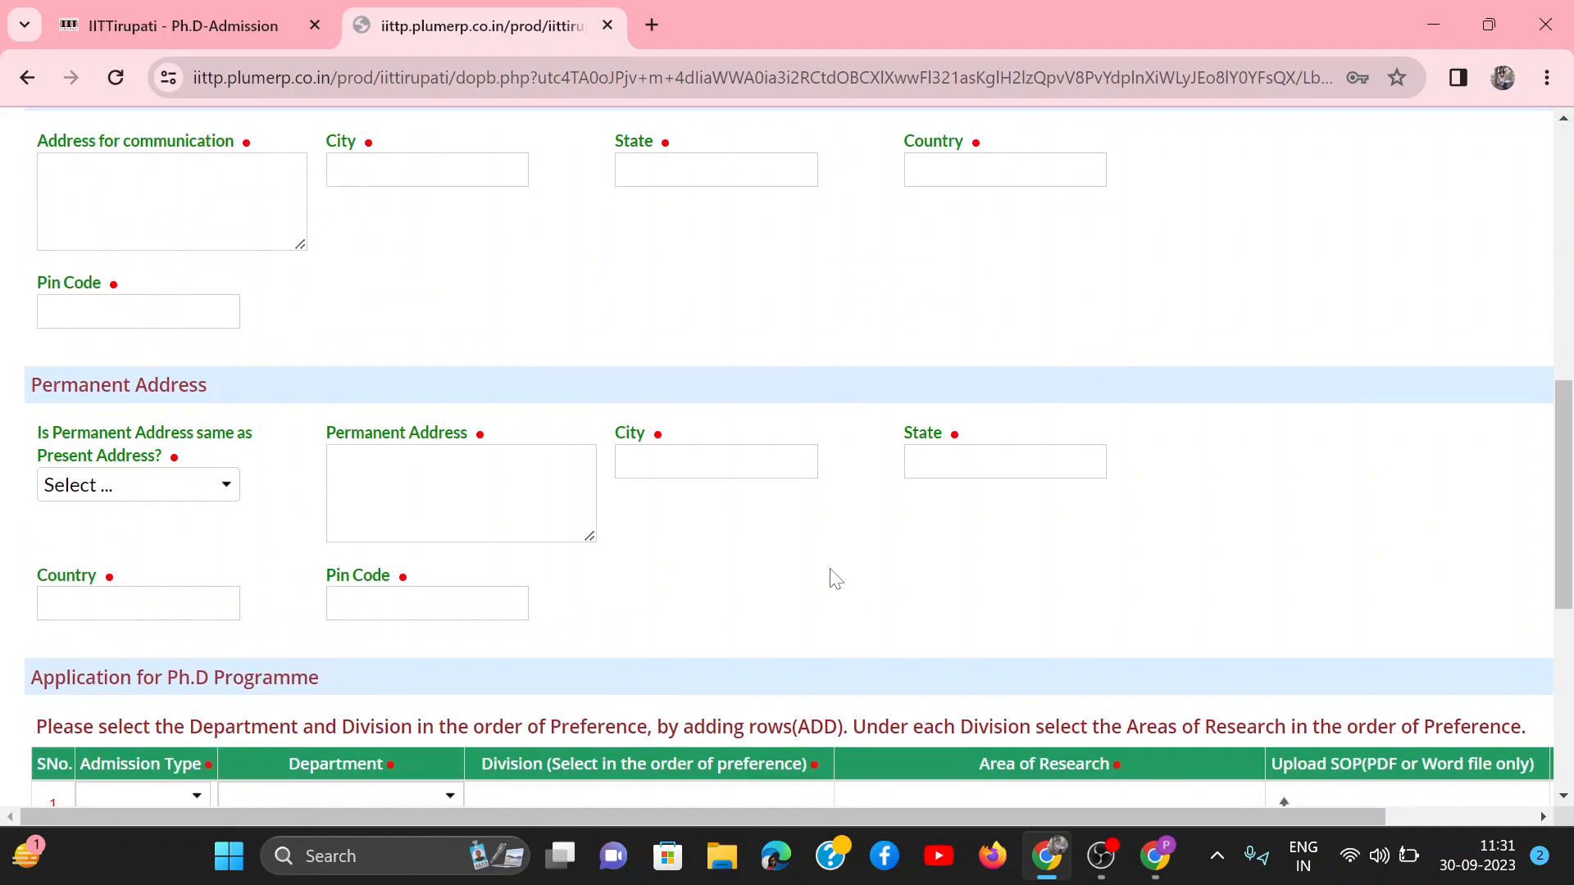
{"action": "scroll", "coordinate": [695, 593], "scroll_direction": "down", "scroll_amount": 4}
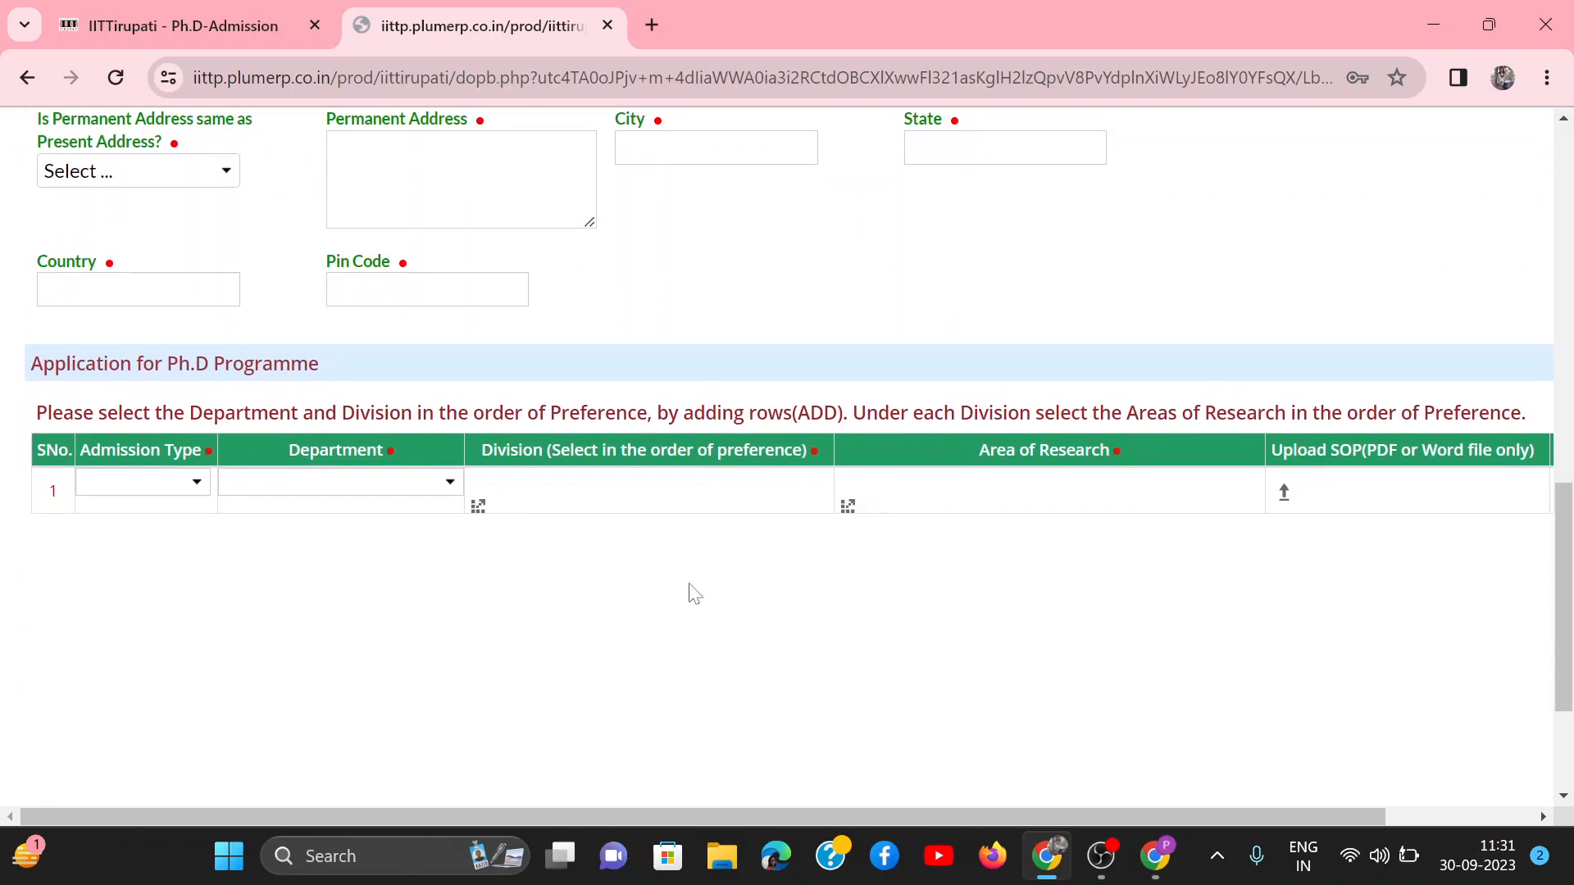
{"action": "left_click", "coordinate": [161, 491]}
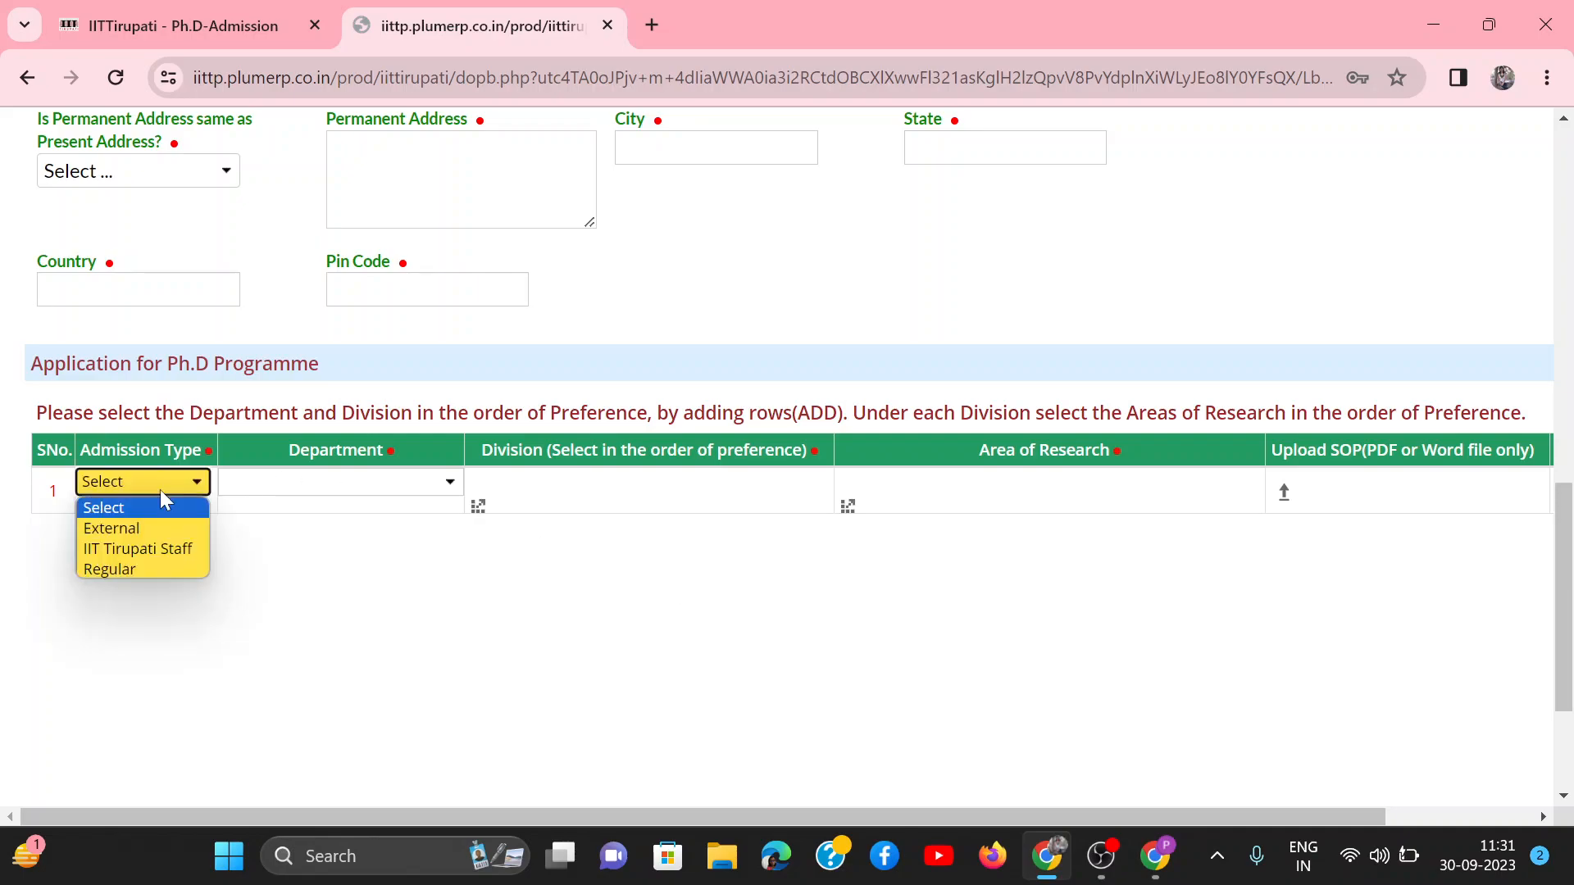
{"action": "left_click", "coordinate": [120, 570]}
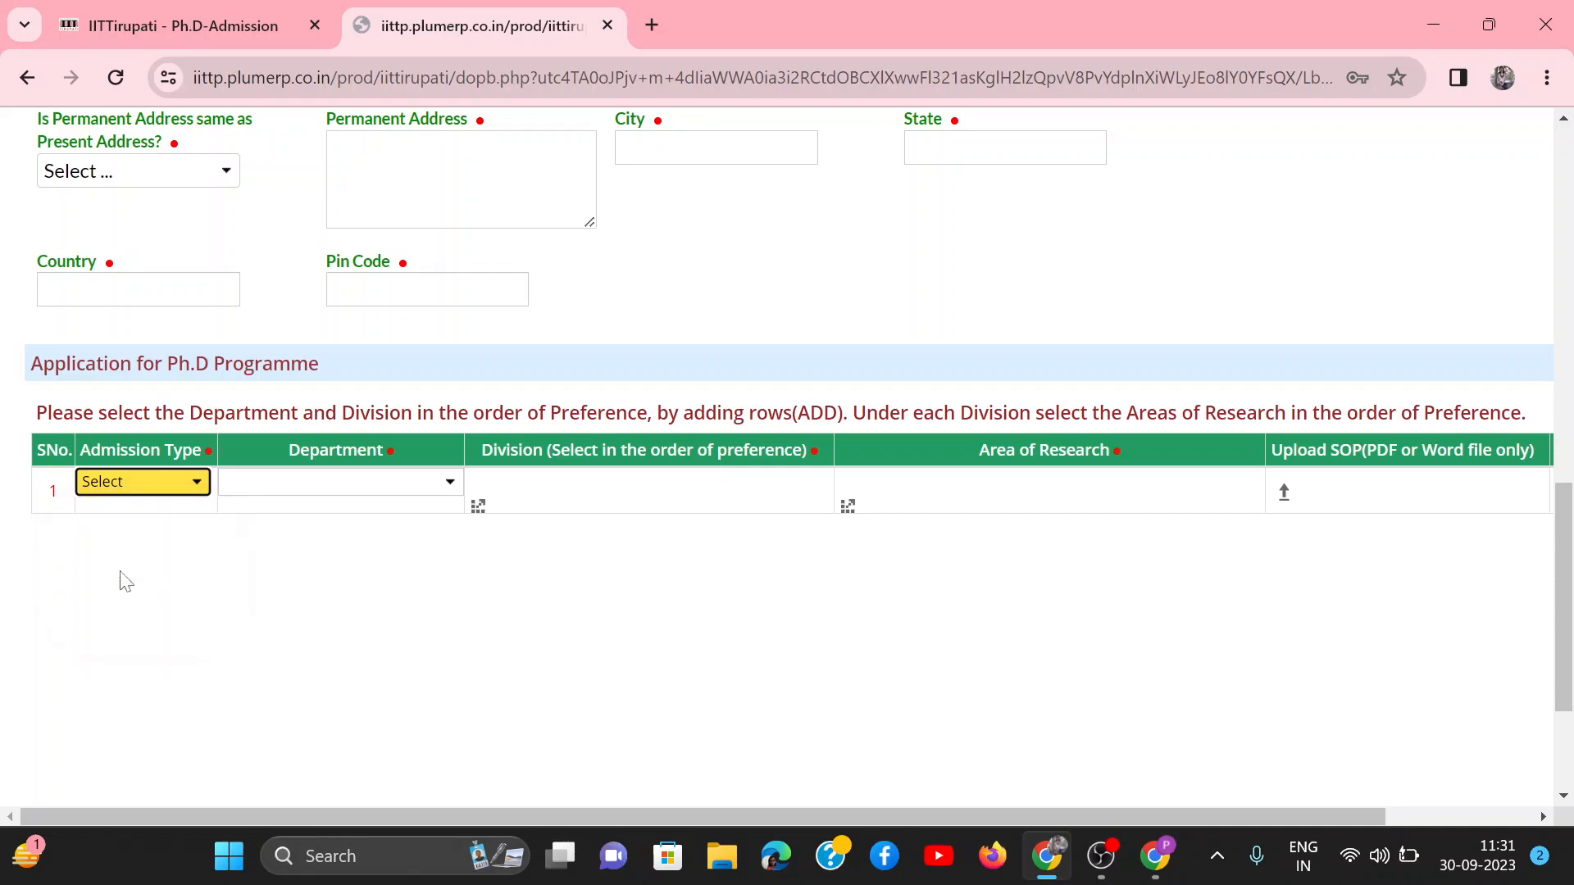
Step: Set both the department and the division of the first programme row to Chemical Engineering
{"action": "left_click", "coordinate": [366, 487]}
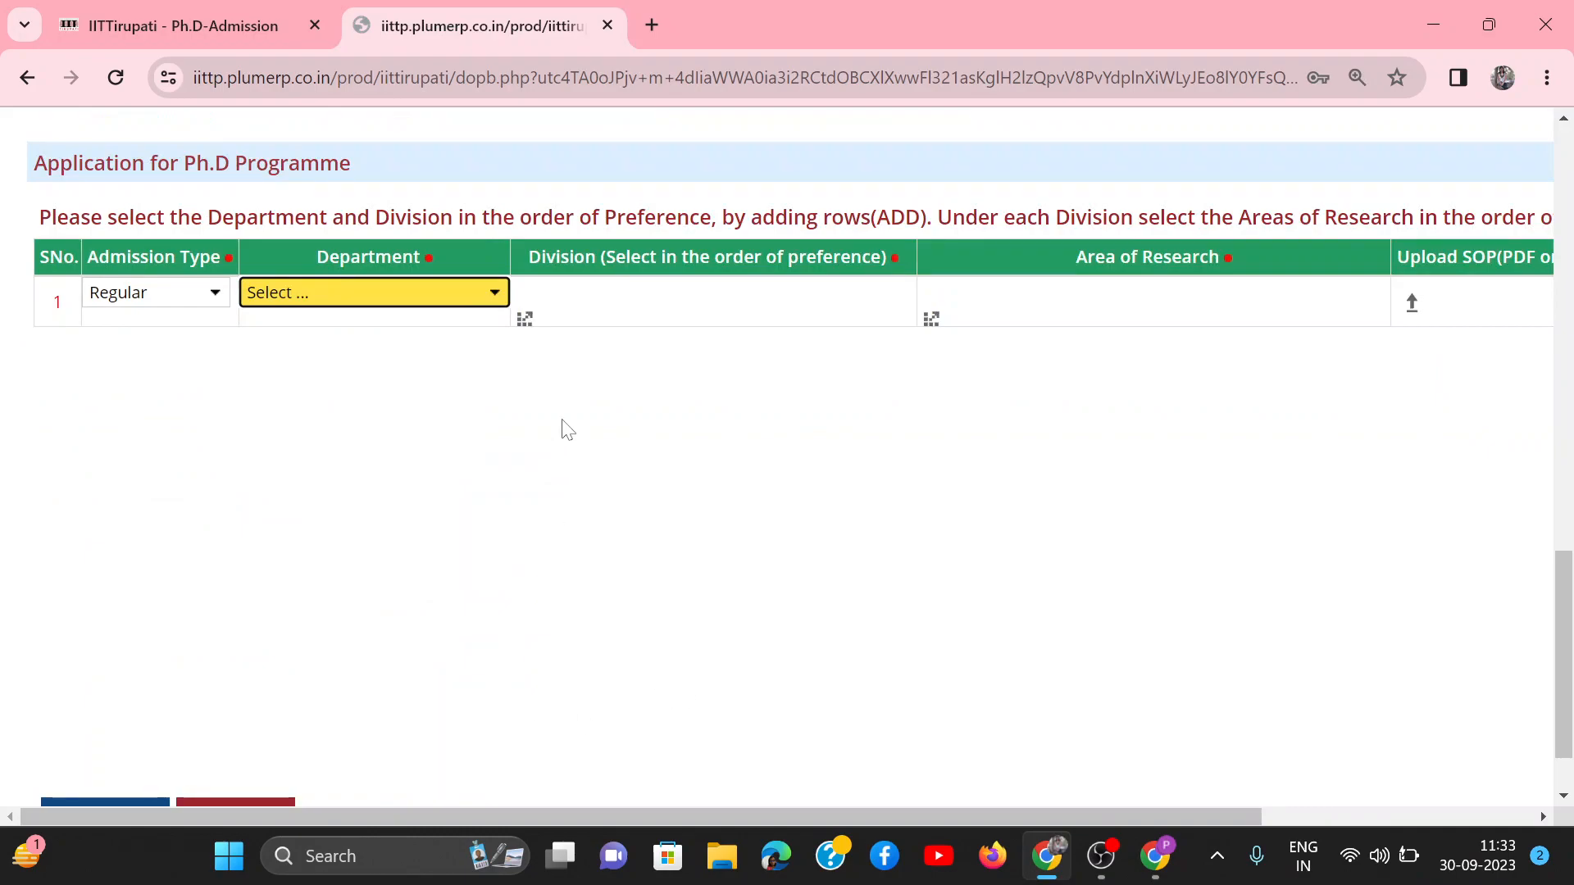
{"action": "left_click", "coordinate": [436, 304]}
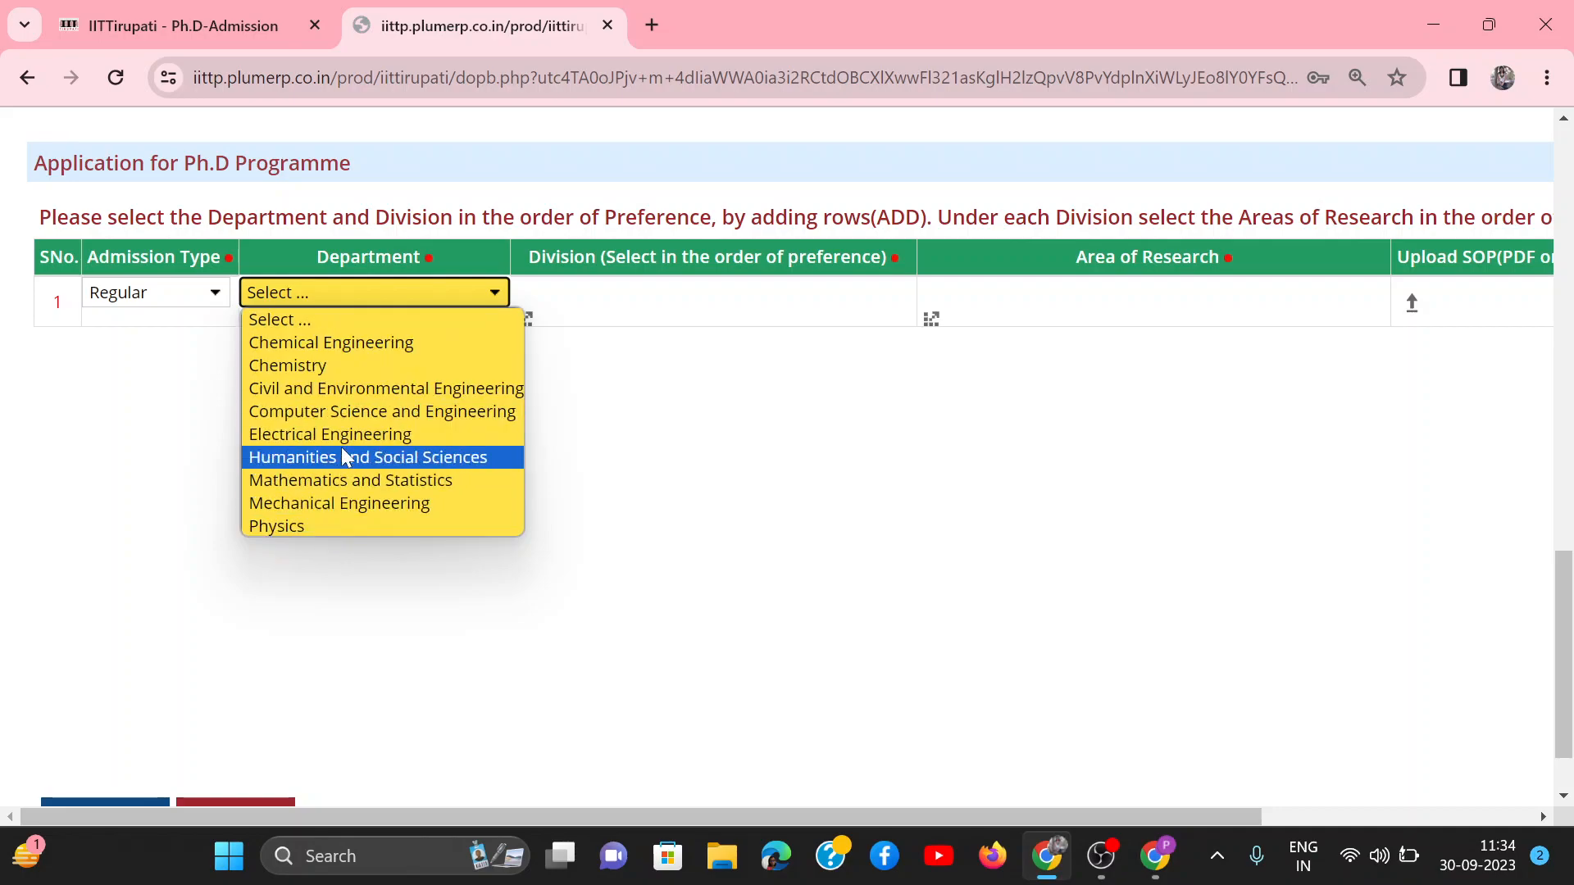
{"action": "left_click", "coordinate": [343, 349]}
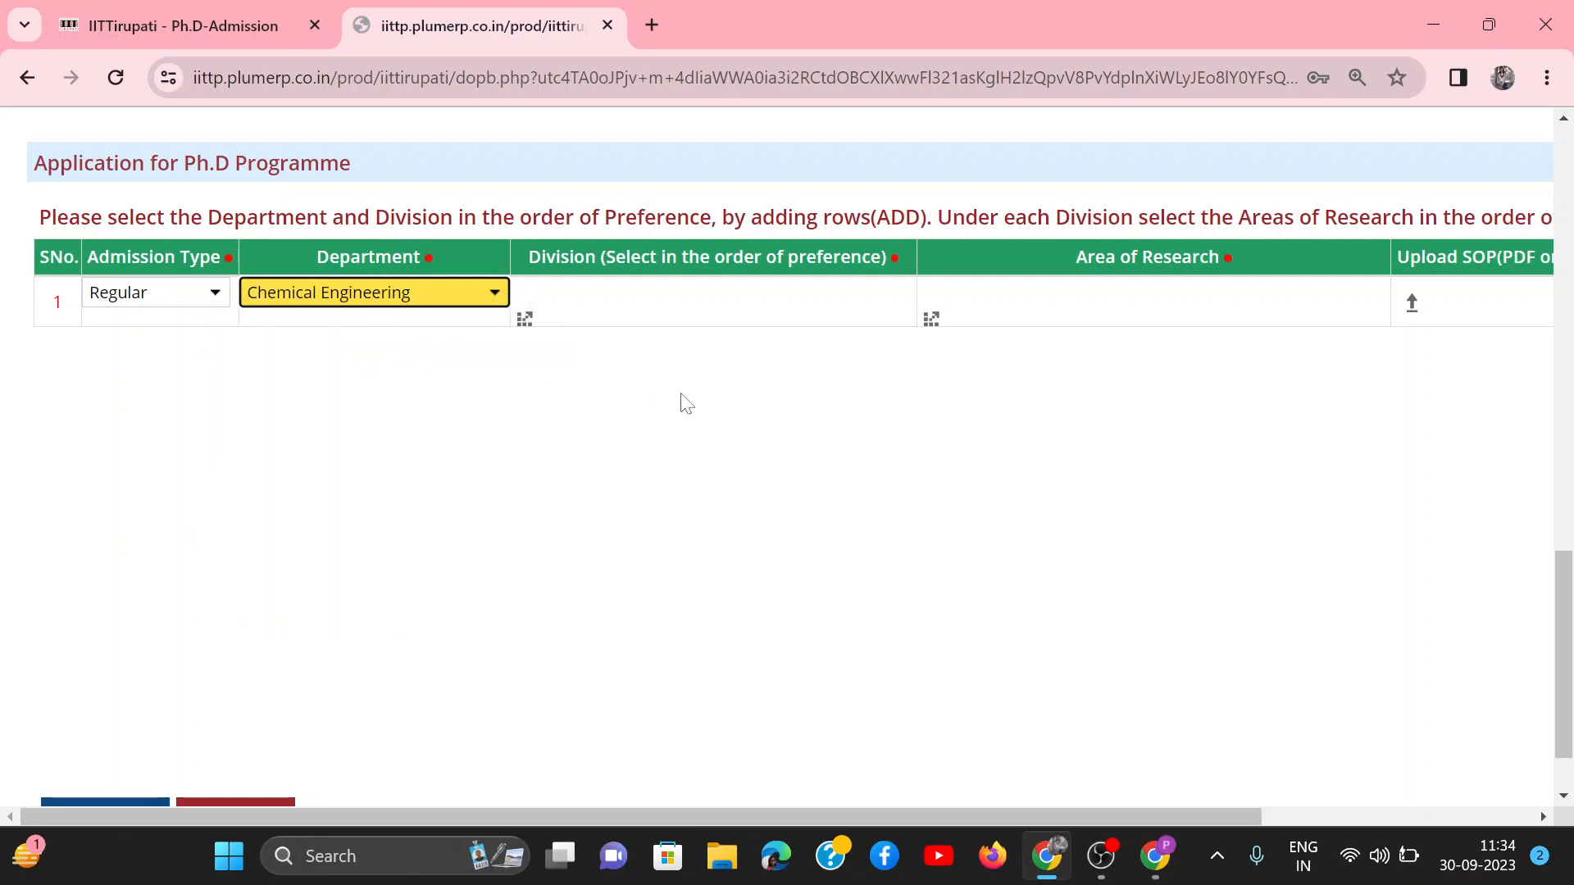
{"action": "left_click", "coordinate": [712, 293]}
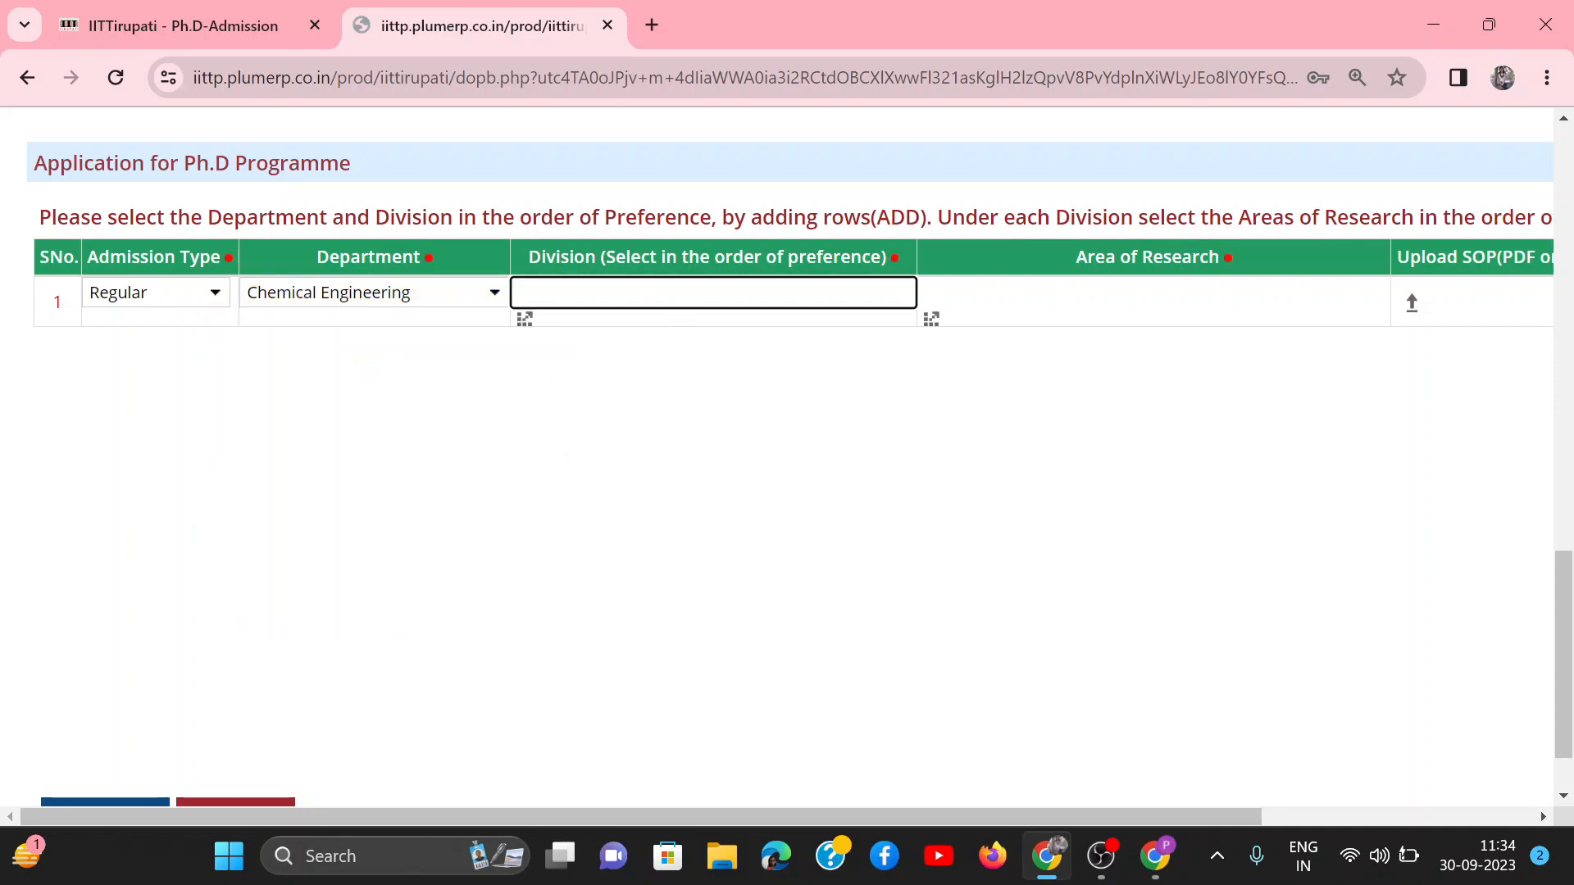
{"action": "left_click", "coordinate": [525, 325]}
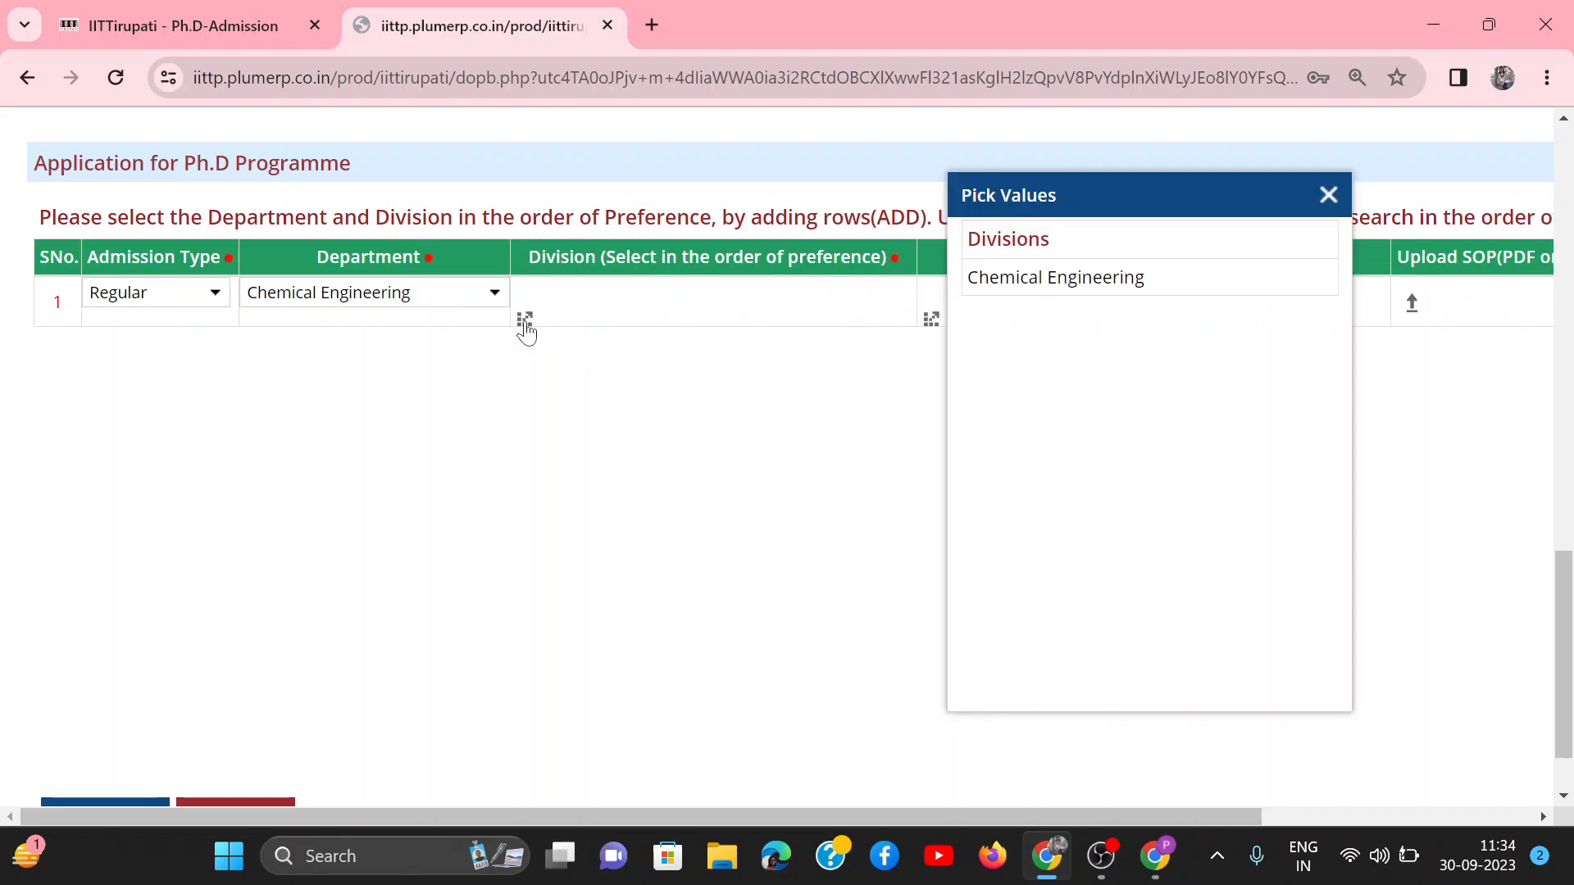
{"action": "left_click", "coordinate": [1111, 293]}
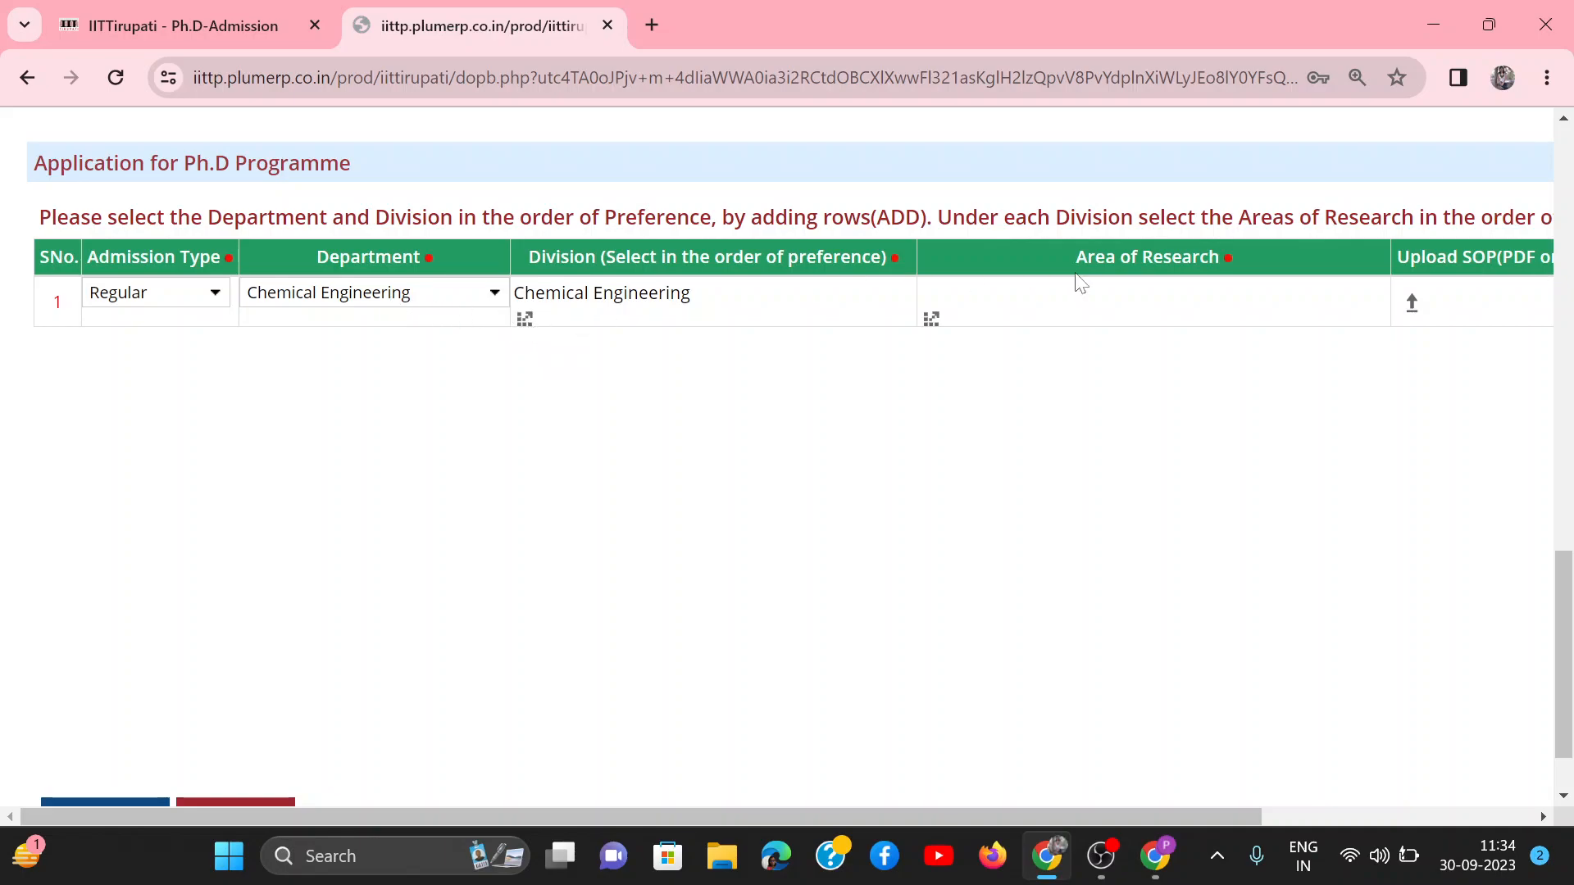
Step: Pick Process Control and Optimization as the area of research in the first programme row
{"action": "left_click", "coordinate": [1153, 293]}
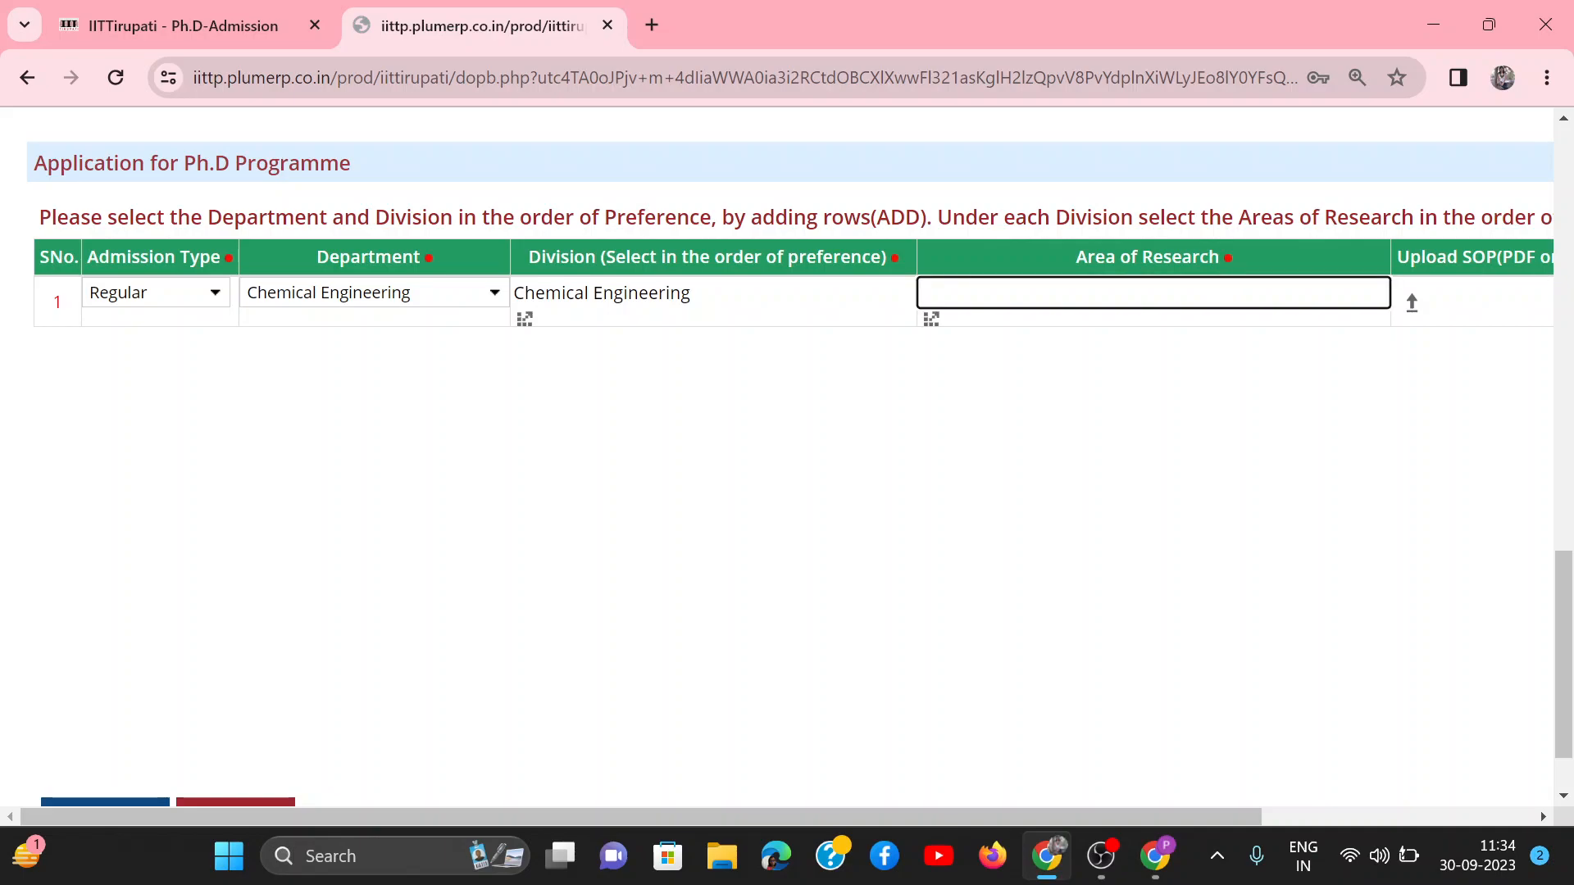
{"action": "left_click", "coordinate": [928, 321]}
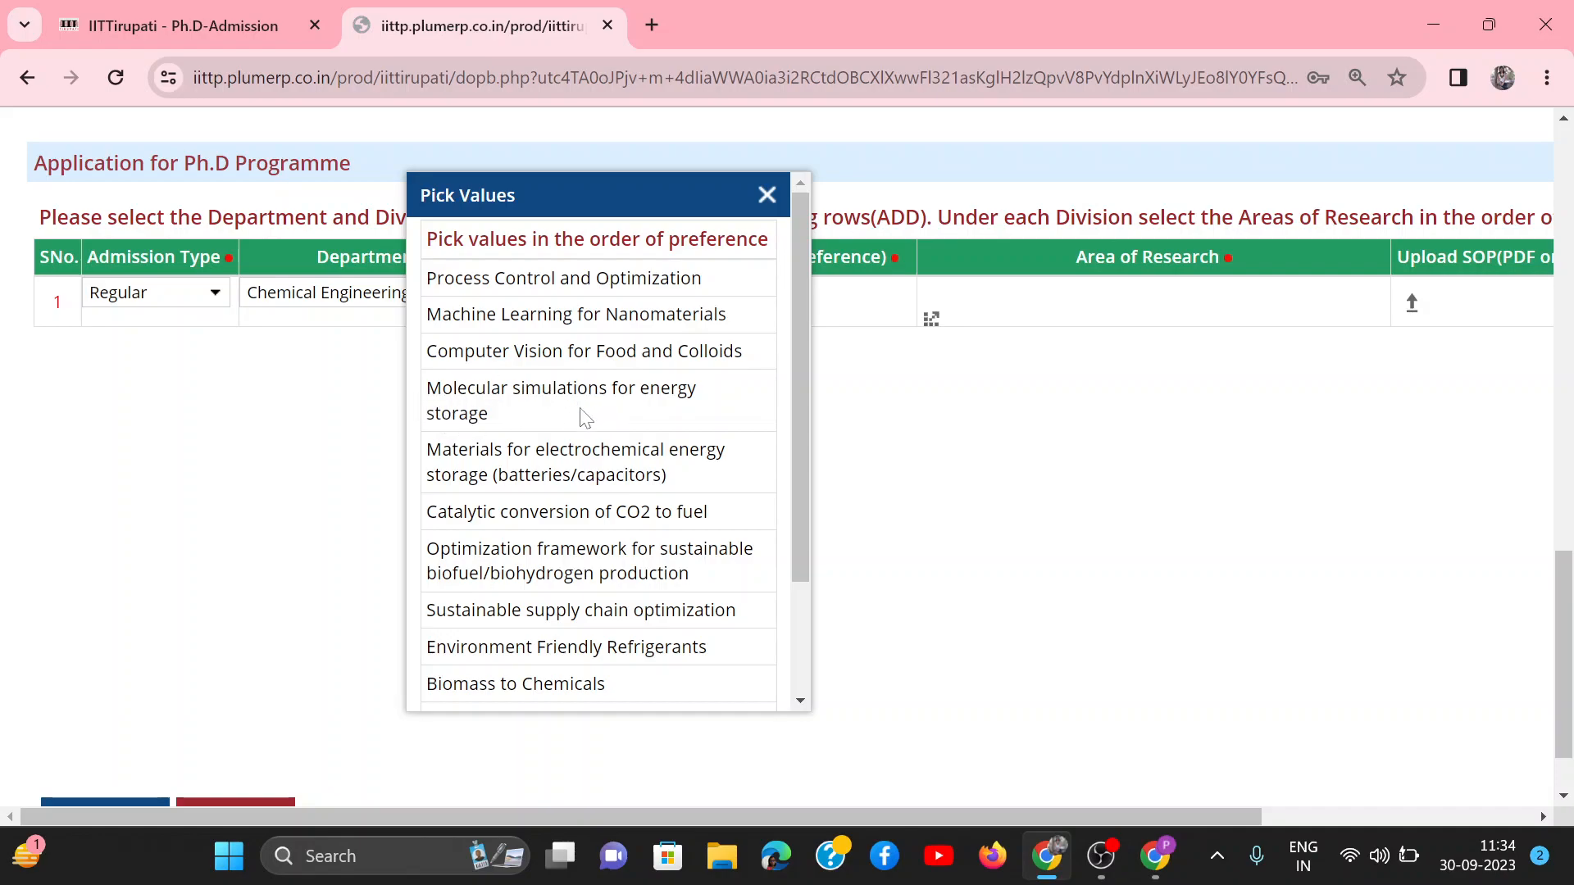
{"action": "scroll", "coordinate": [510, 494], "scroll_direction": "down", "scroll_amount": 2}
{"action": "scroll", "coordinate": [510, 494], "scroll_direction": "down", "scroll_amount": 3}
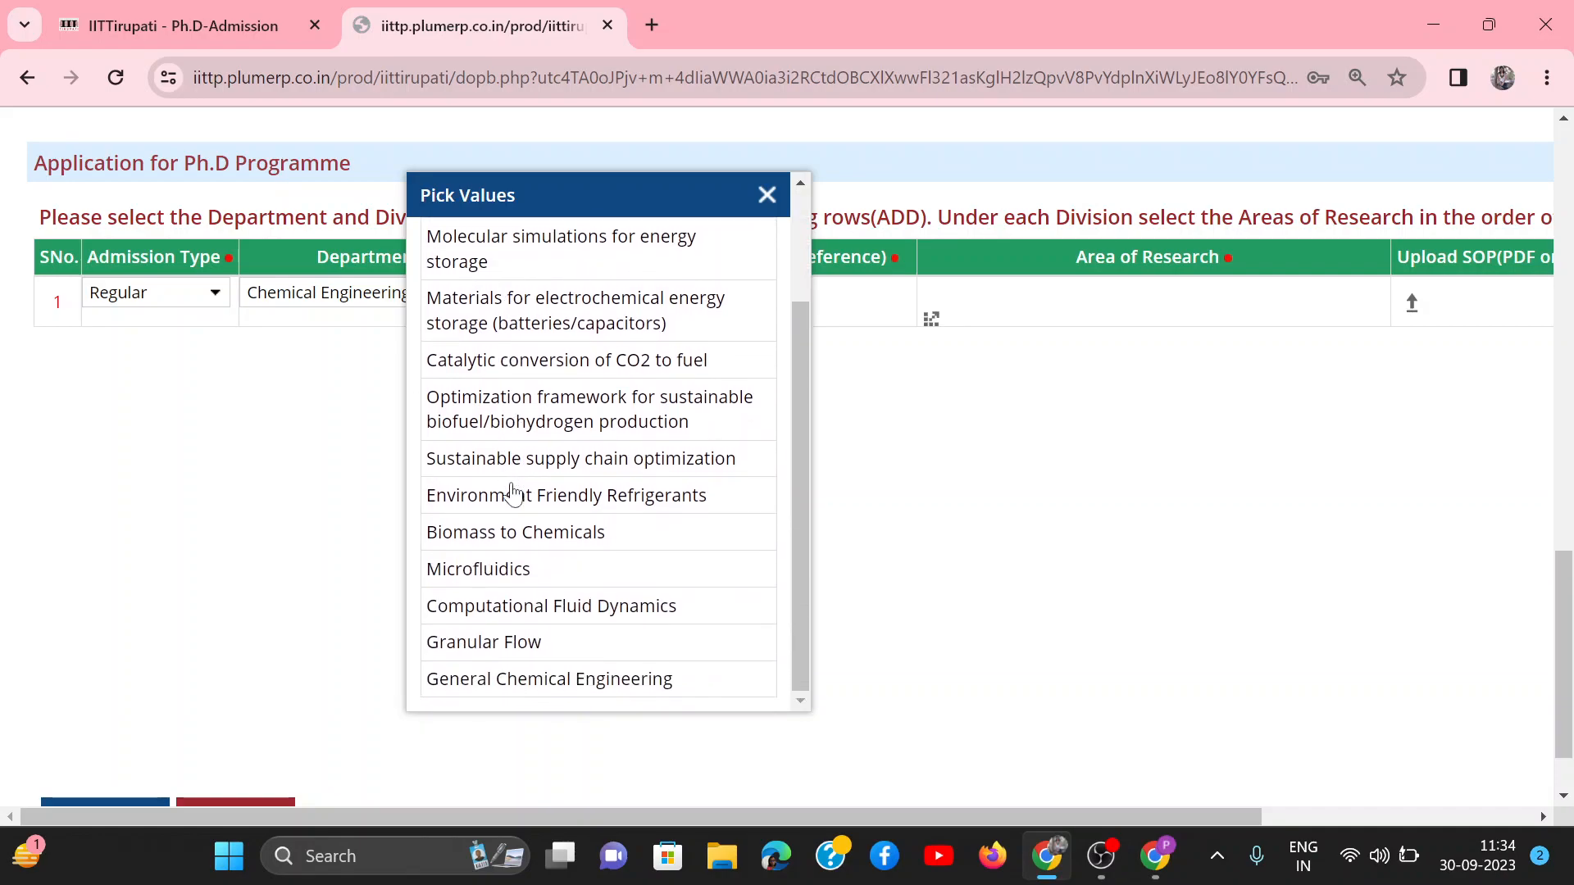
{"action": "scroll", "coordinate": [602, 371], "scroll_direction": "up", "scroll_amount": 4}
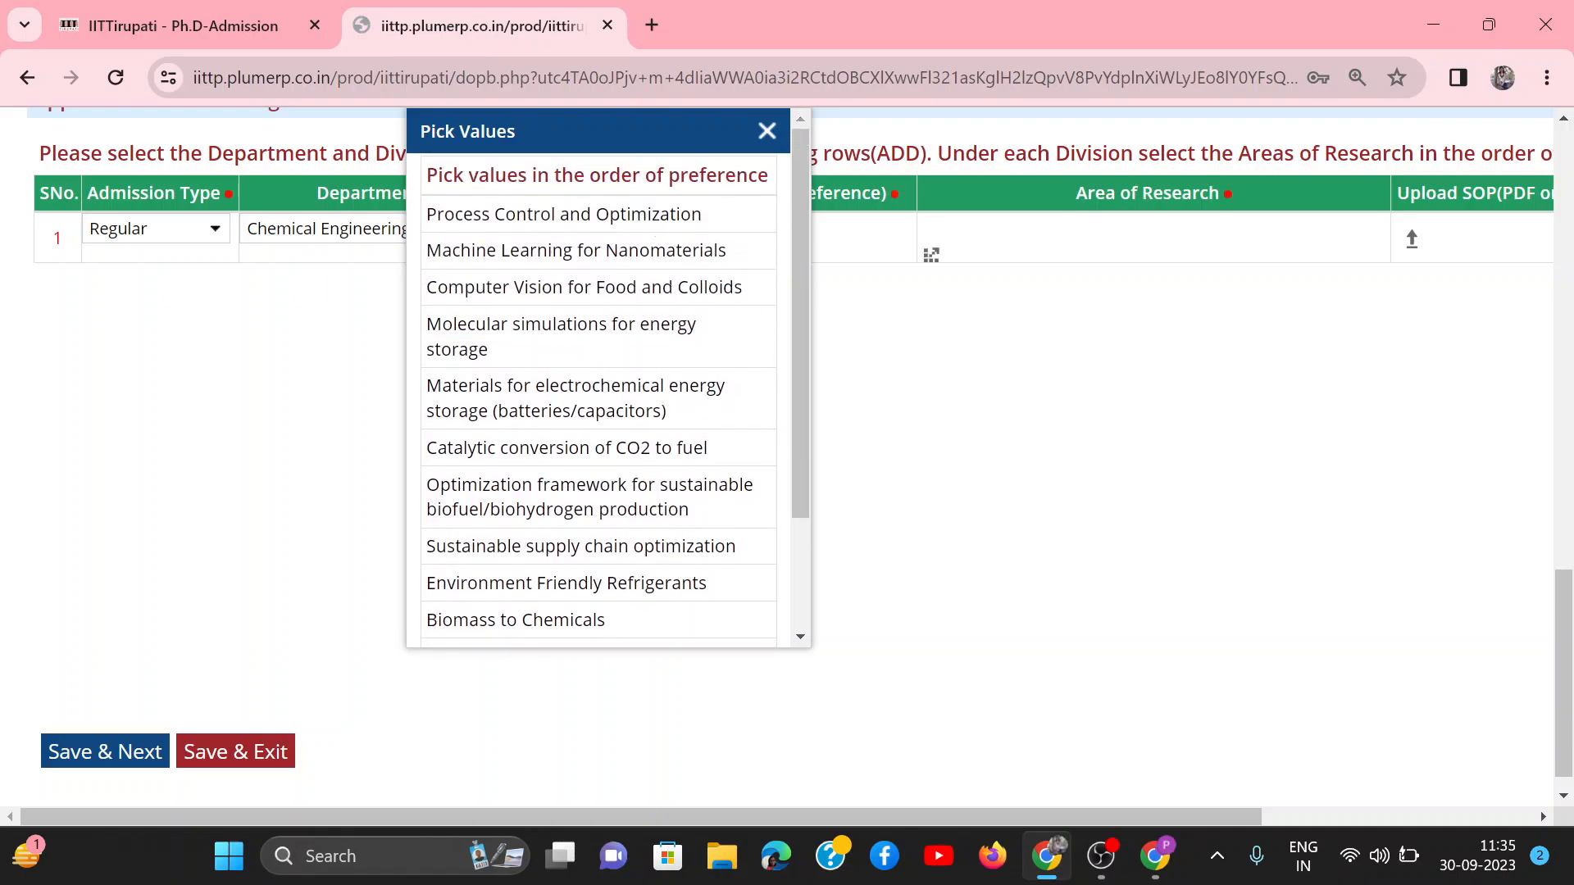
{"action": "left_click", "coordinate": [600, 220]}
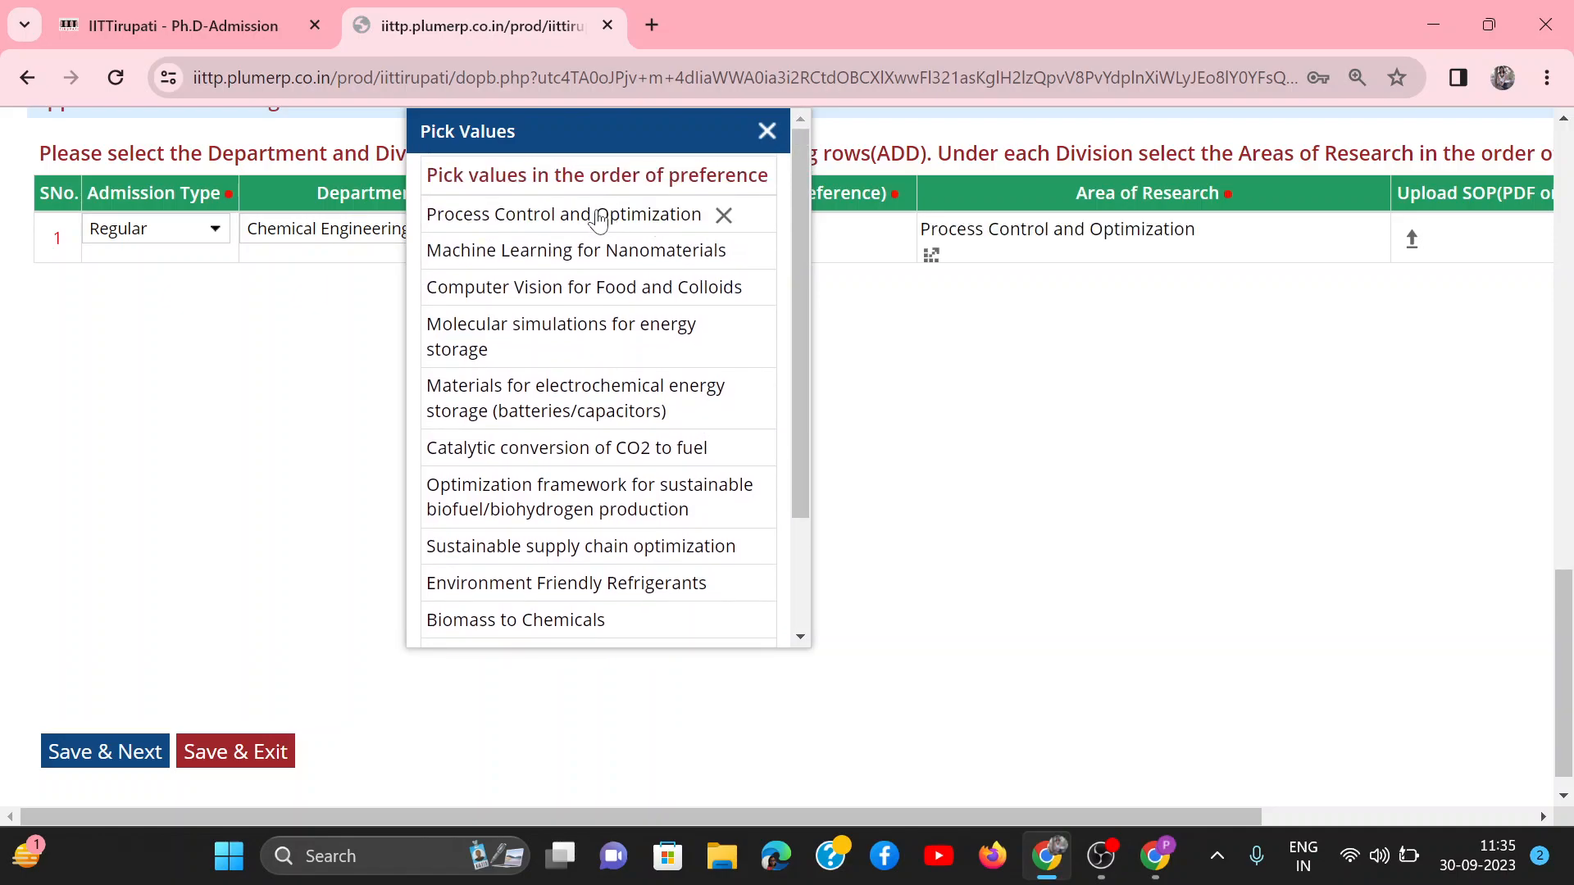
{"action": "left_click", "coordinate": [766, 131]}
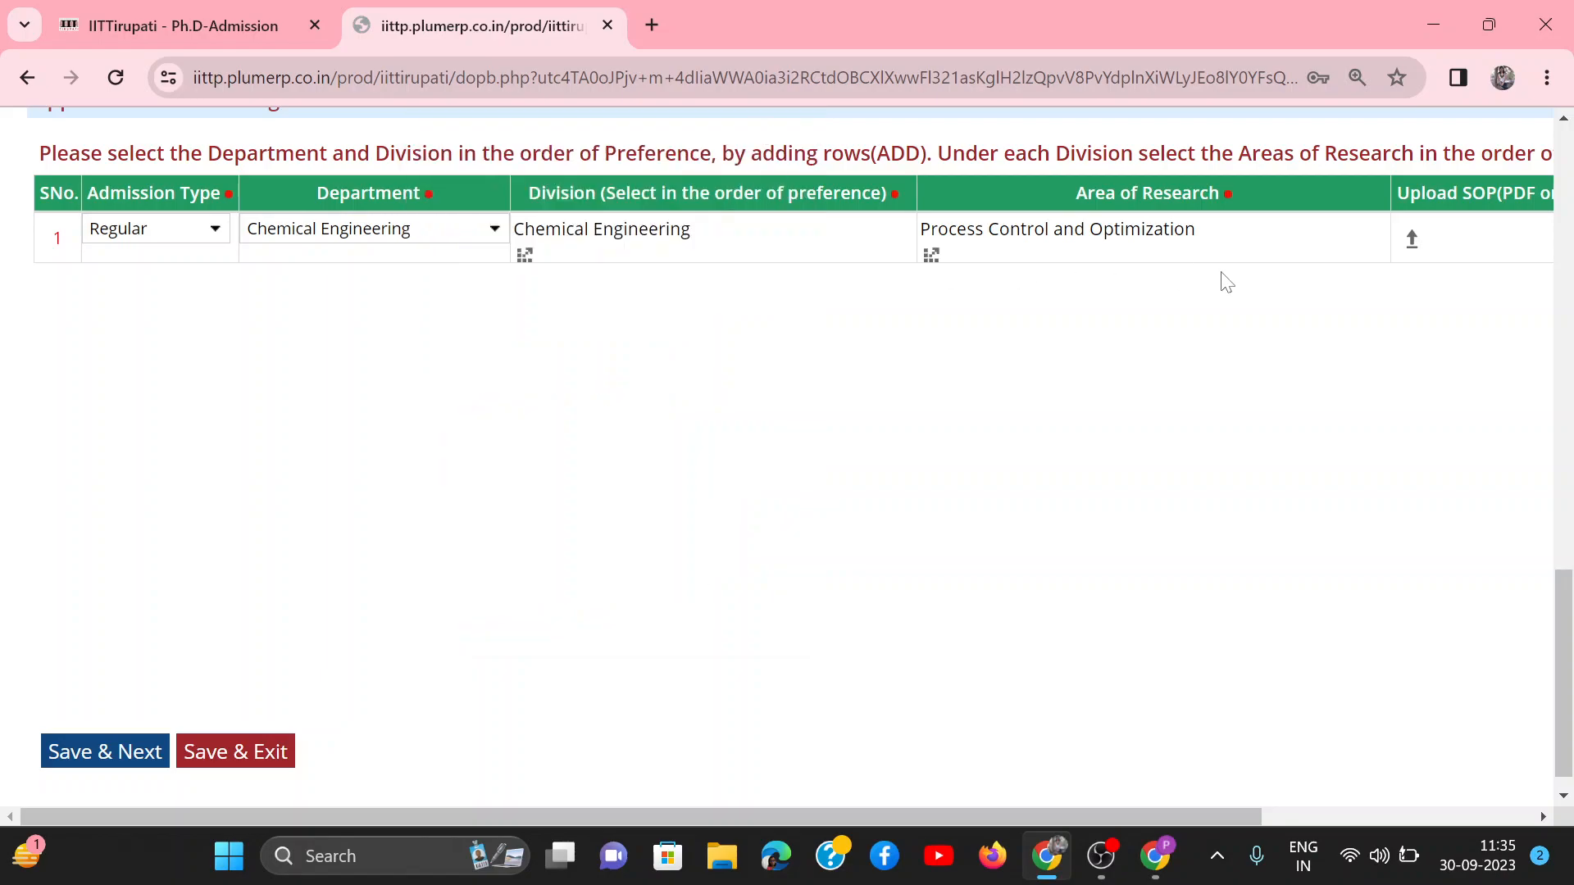
Step: Open the SOP file upload for the first row of the Ph.D programme table
{"action": "left_click_drag", "start_coordinate": [840, 808], "coordinate": [1177, 815]}
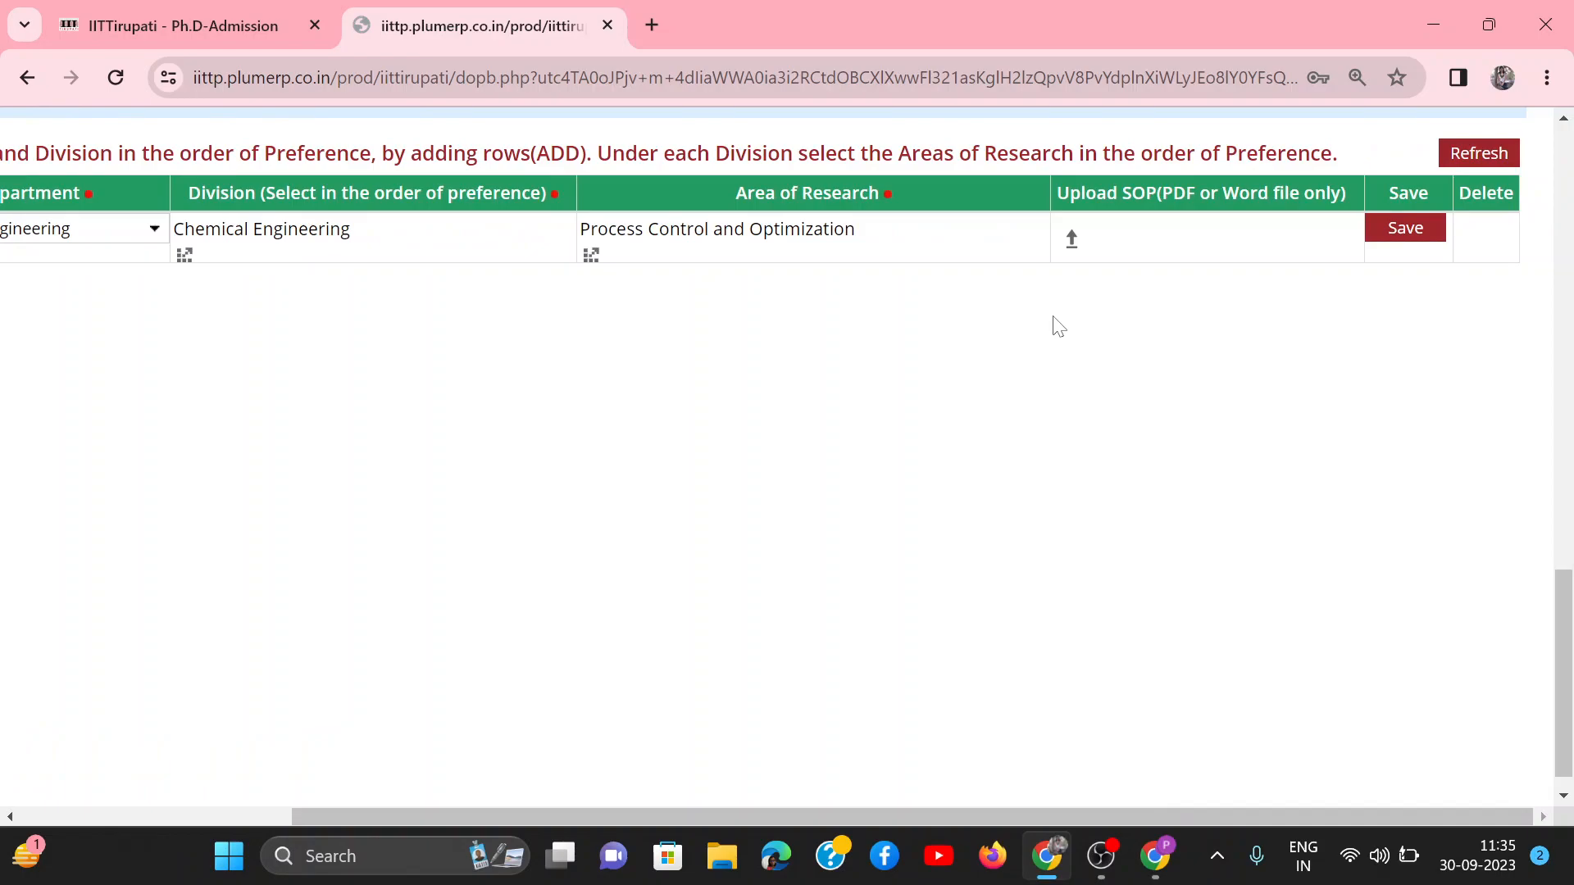
{"action": "left_click", "coordinate": [1072, 243]}
{"action": "left_click", "coordinate": [1073, 250]}
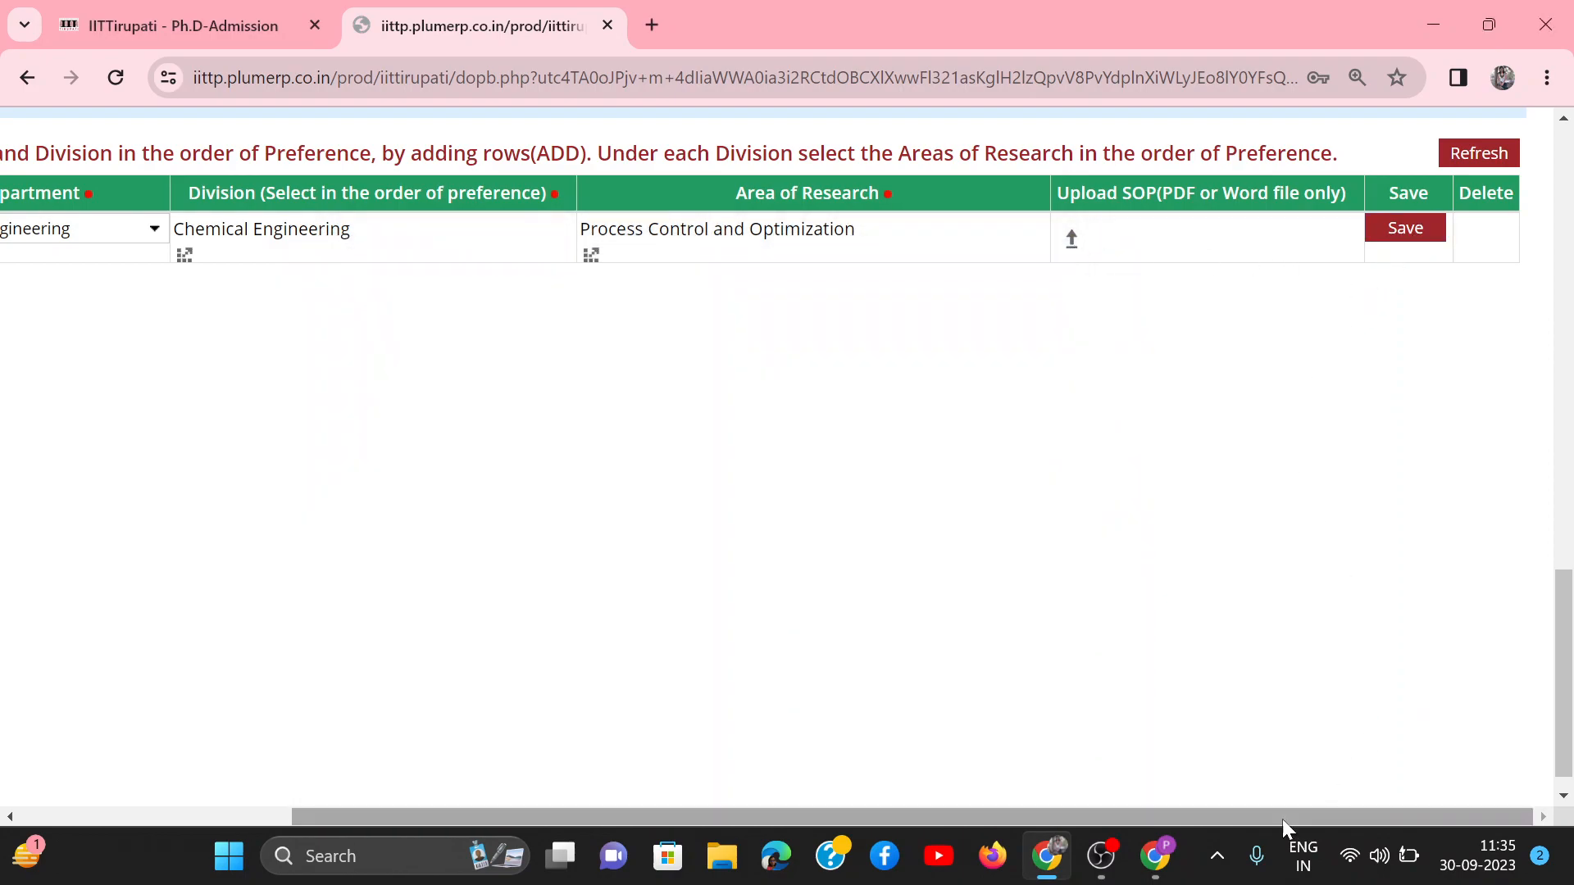
Step: Review the General page from the personal details down to the SOP and save columns of the programme table
{"action": "left_click_drag", "start_coordinate": [1277, 813], "coordinate": [794, 815]}
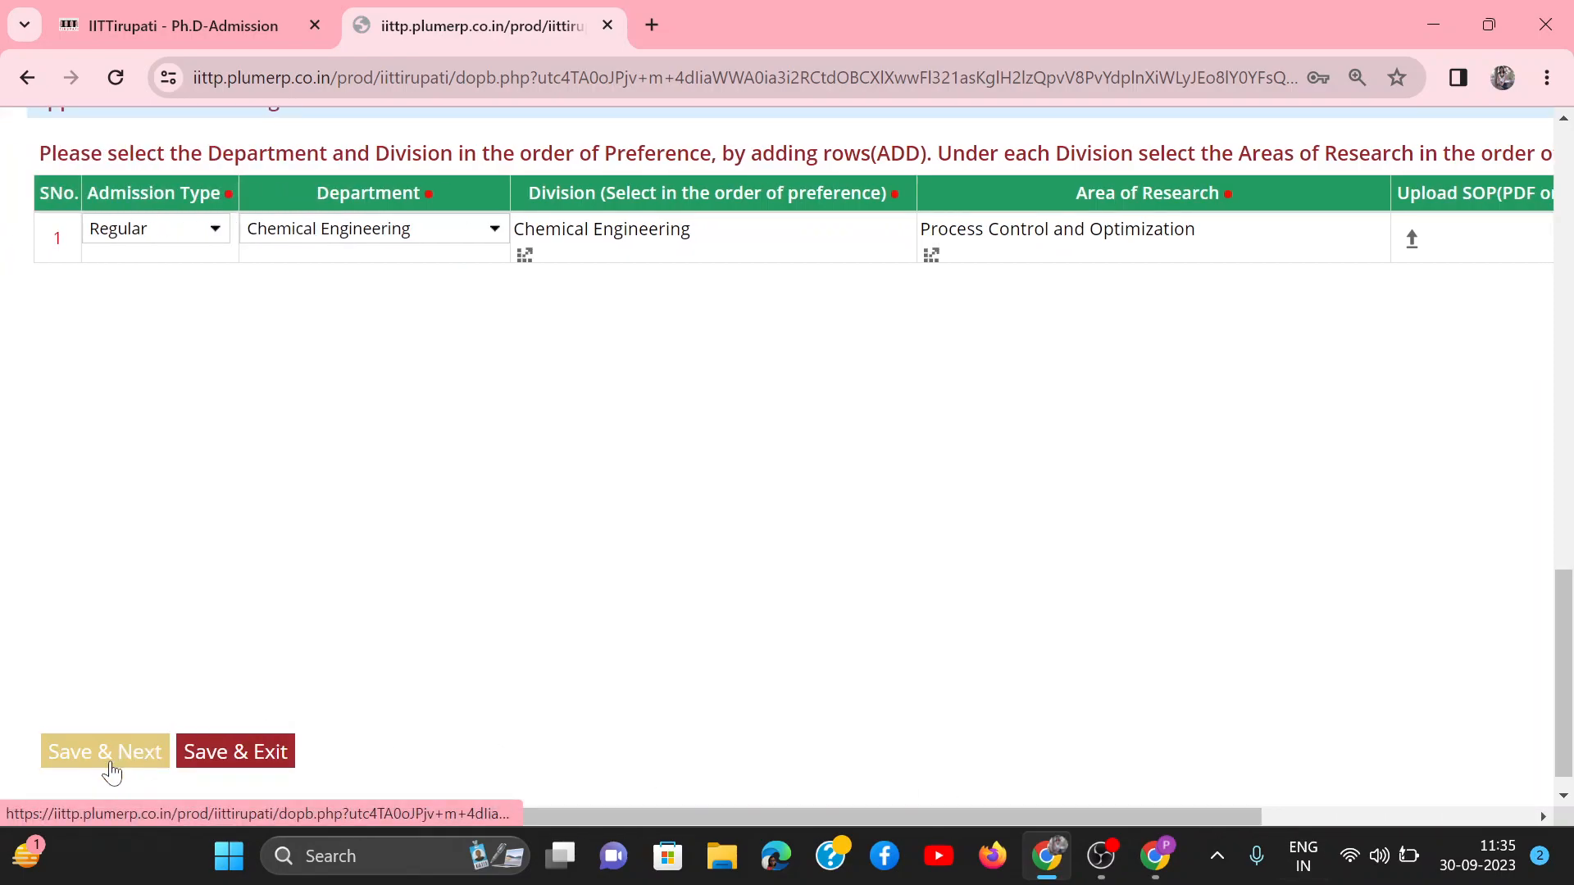
{"action": "left_click_drag", "start_coordinate": [1568, 677], "coordinate": [1568, 235]}
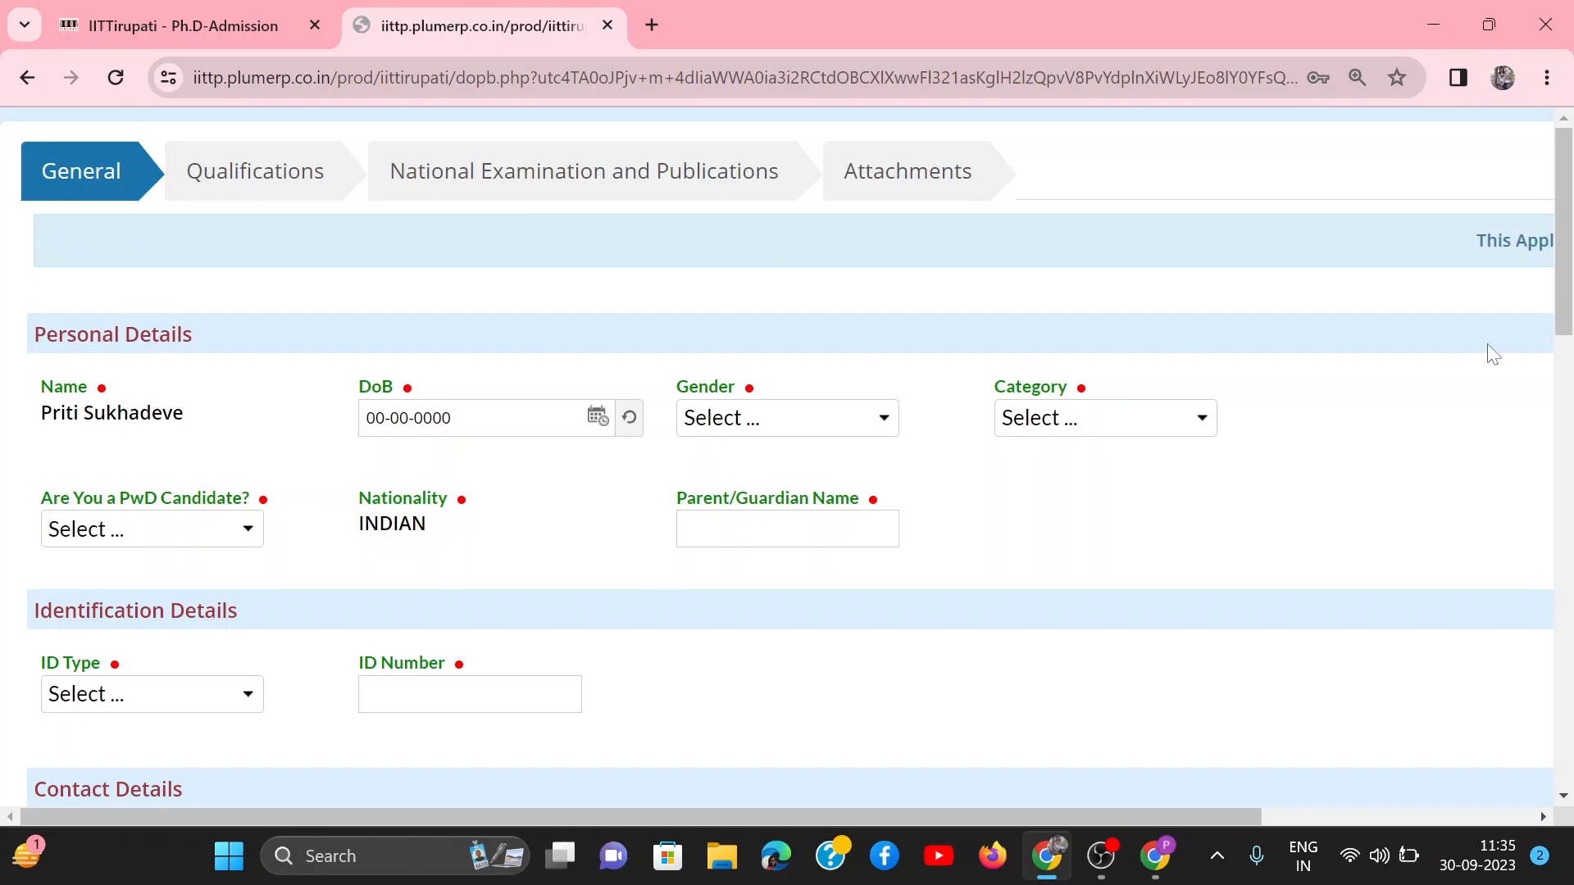
{"action": "left_click_drag", "start_coordinate": [1566, 220], "coordinate": [1570, 639]}
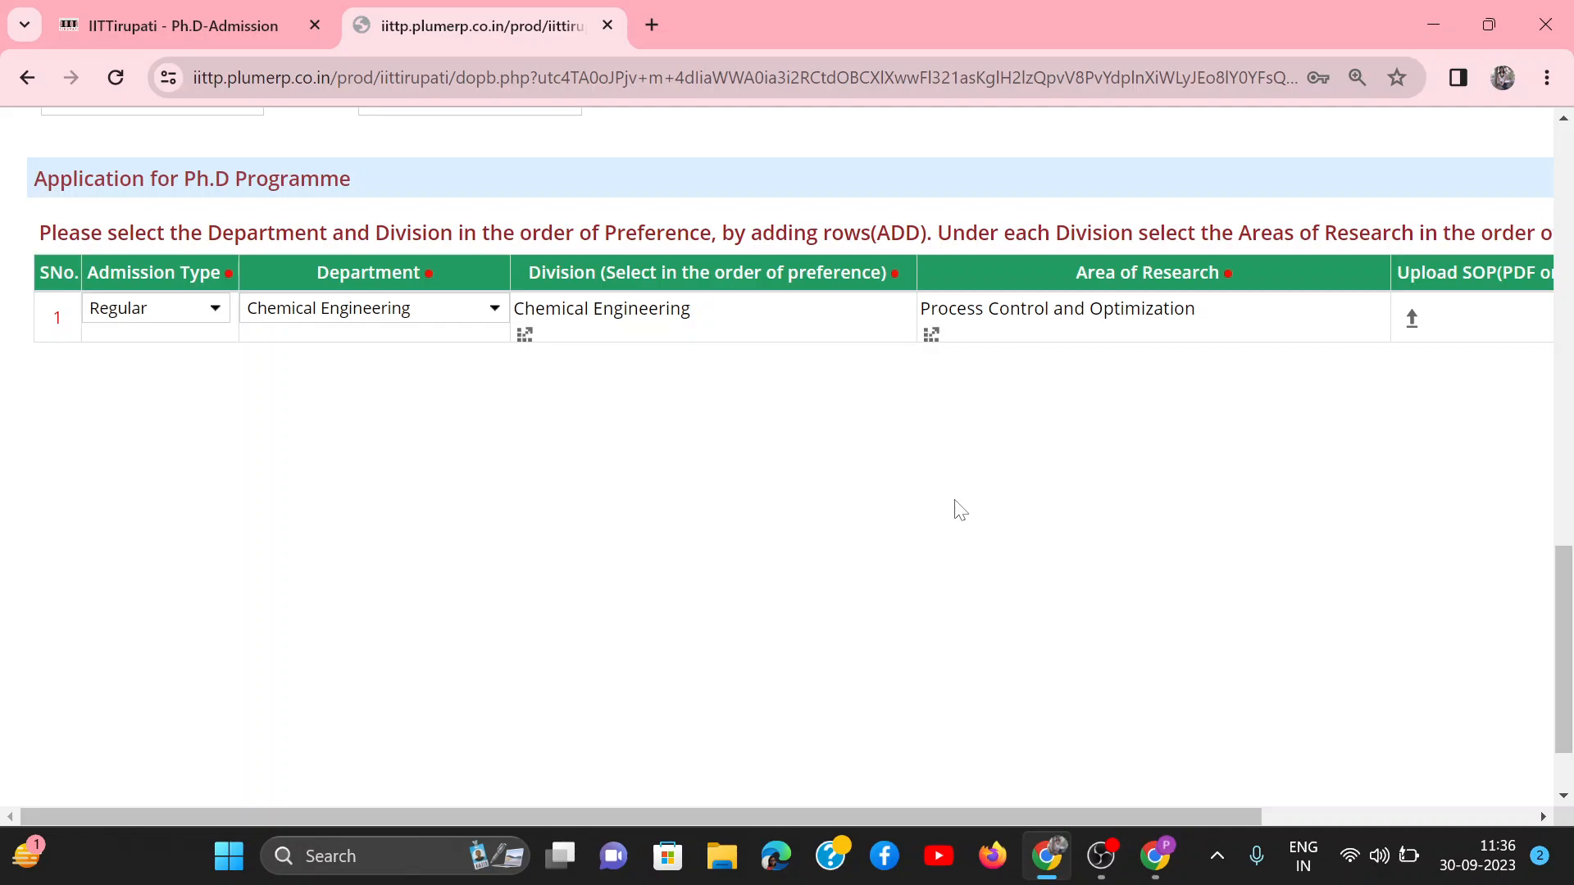
{"action": "scroll", "coordinate": [960, 510], "scroll_direction": "right", "scroll_amount": 4}
{"action": "scroll", "coordinate": [1130, 510], "scroll_direction": "down", "scroll_amount": 1}
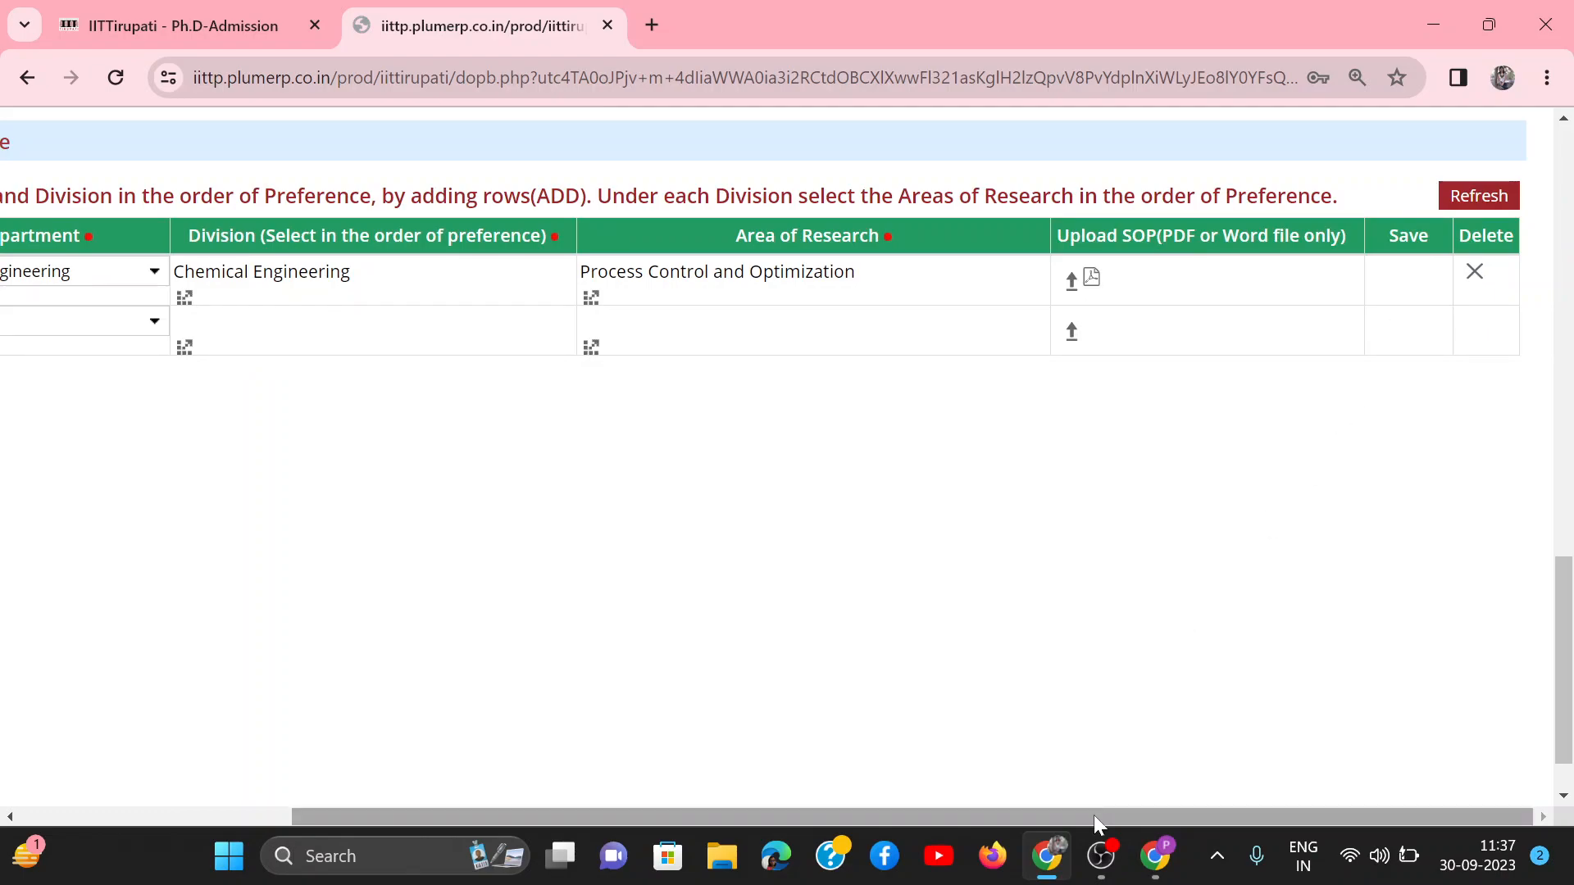
Step: Set the second programme row to Regular admission and the Computer Science and Engineering department
{"action": "left_click_drag", "start_coordinate": [1093, 814], "coordinate": [761, 811]}
{"action": "left_click", "coordinate": [159, 329]}
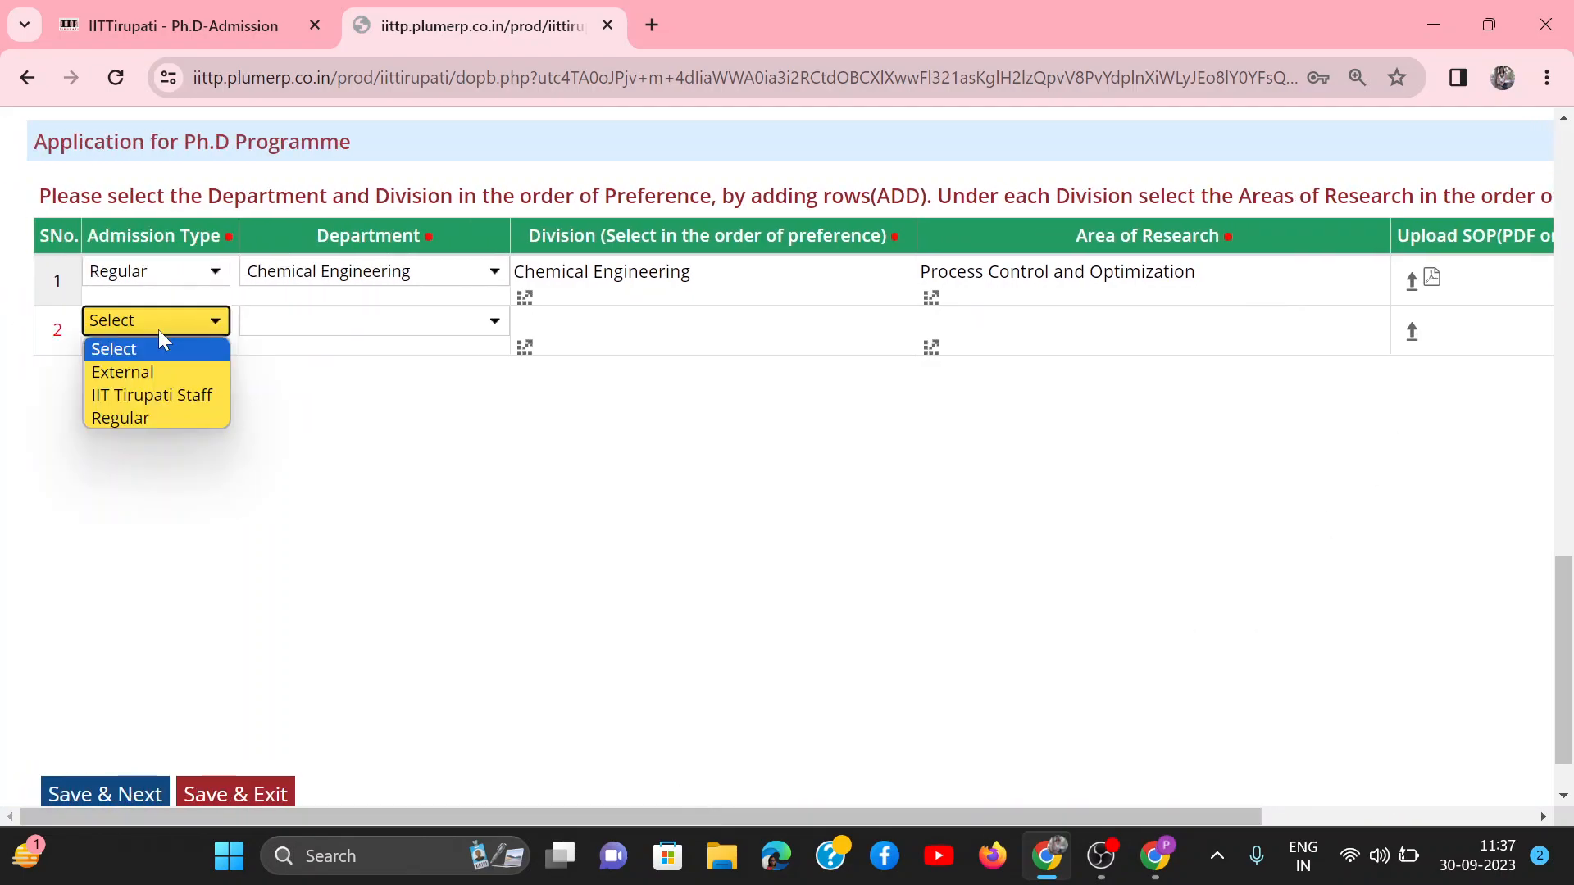
{"action": "left_click", "coordinate": [117, 414]}
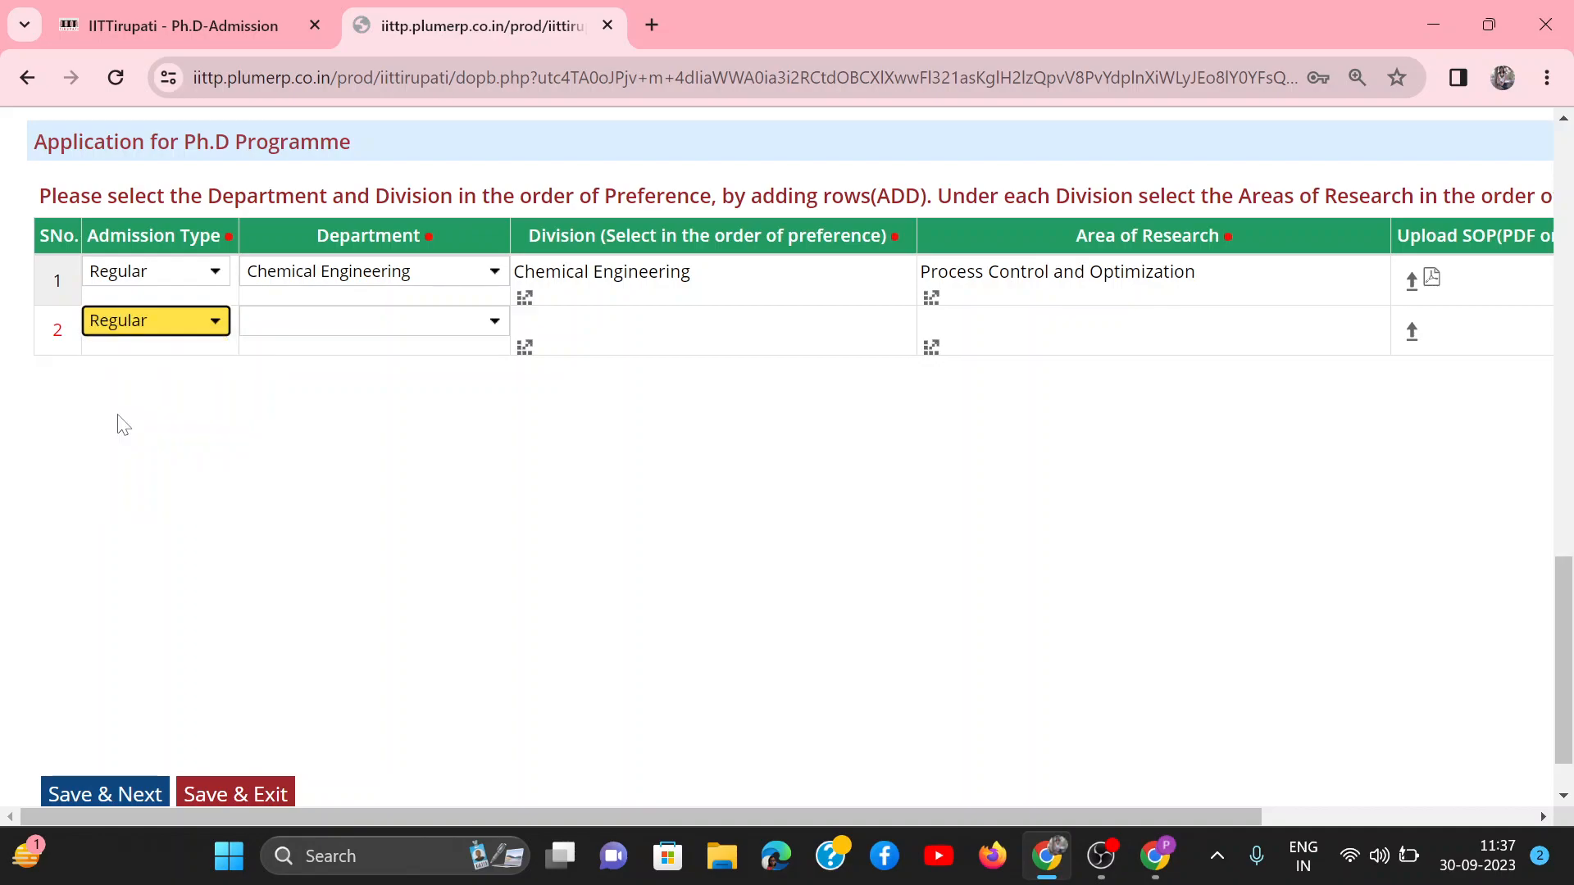
{"action": "left_click", "coordinate": [338, 328]}
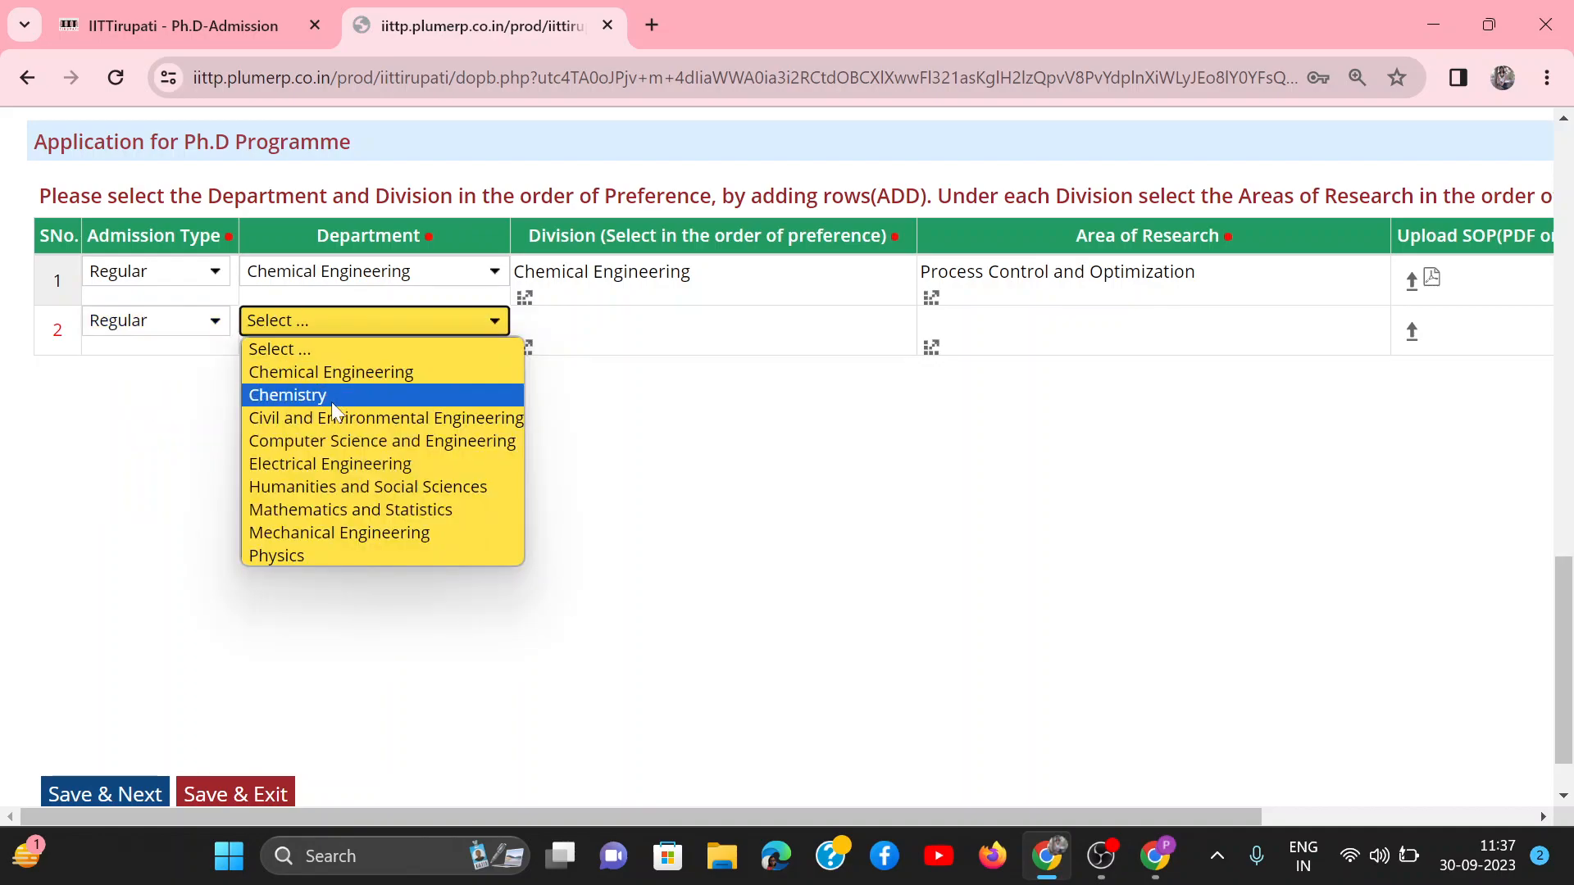
{"action": "left_click", "coordinate": [333, 445]}
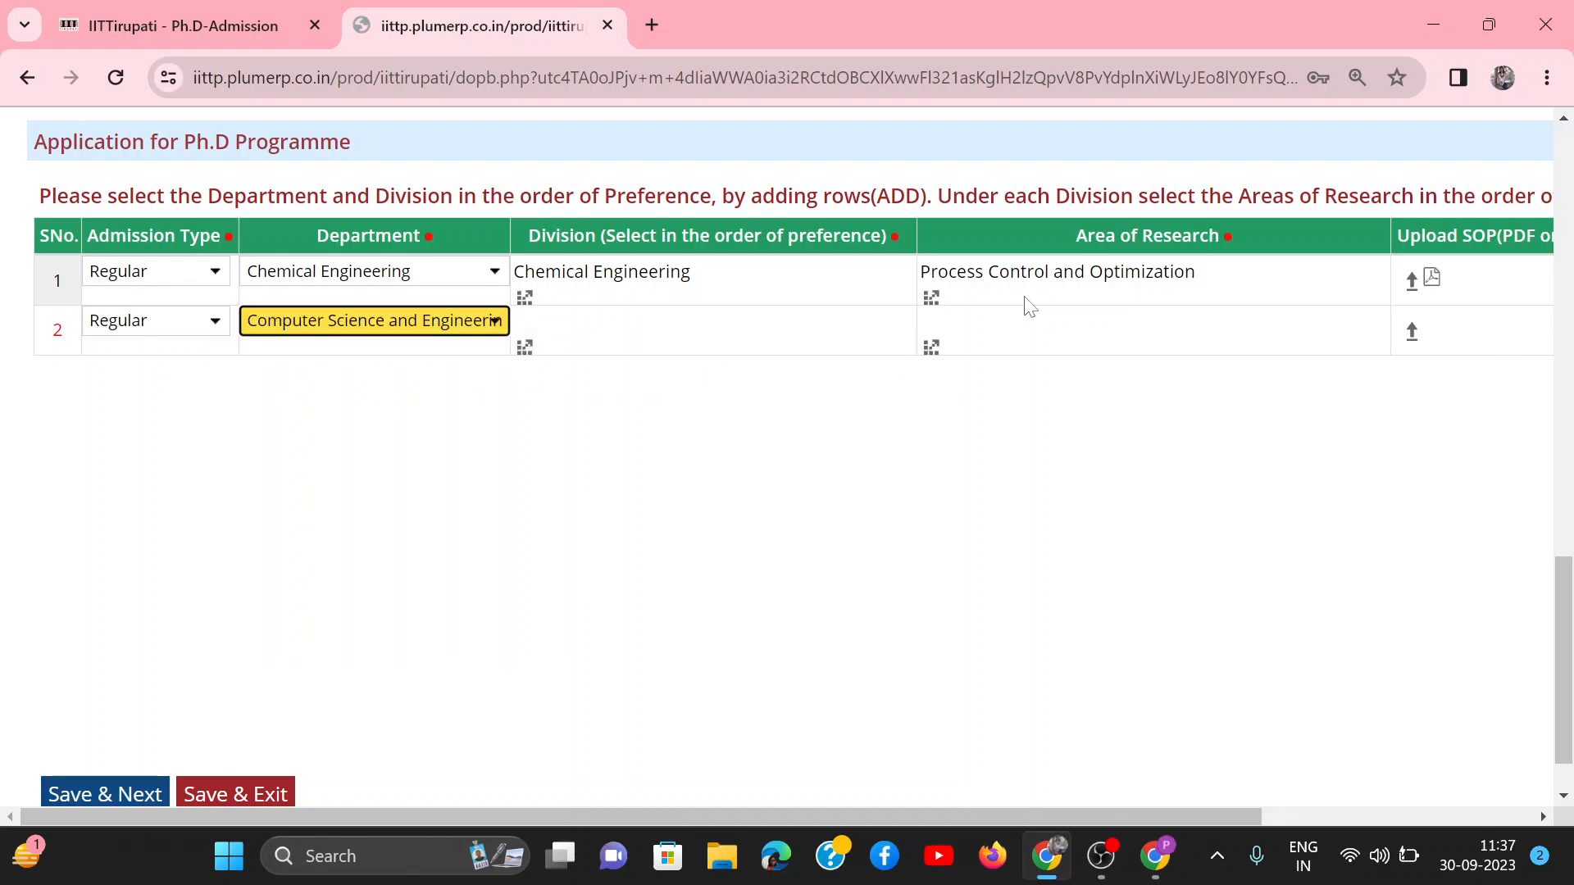
Step: Reset the department and admission type of the second programme row to their unselected state
{"action": "left_click", "coordinate": [428, 316]}
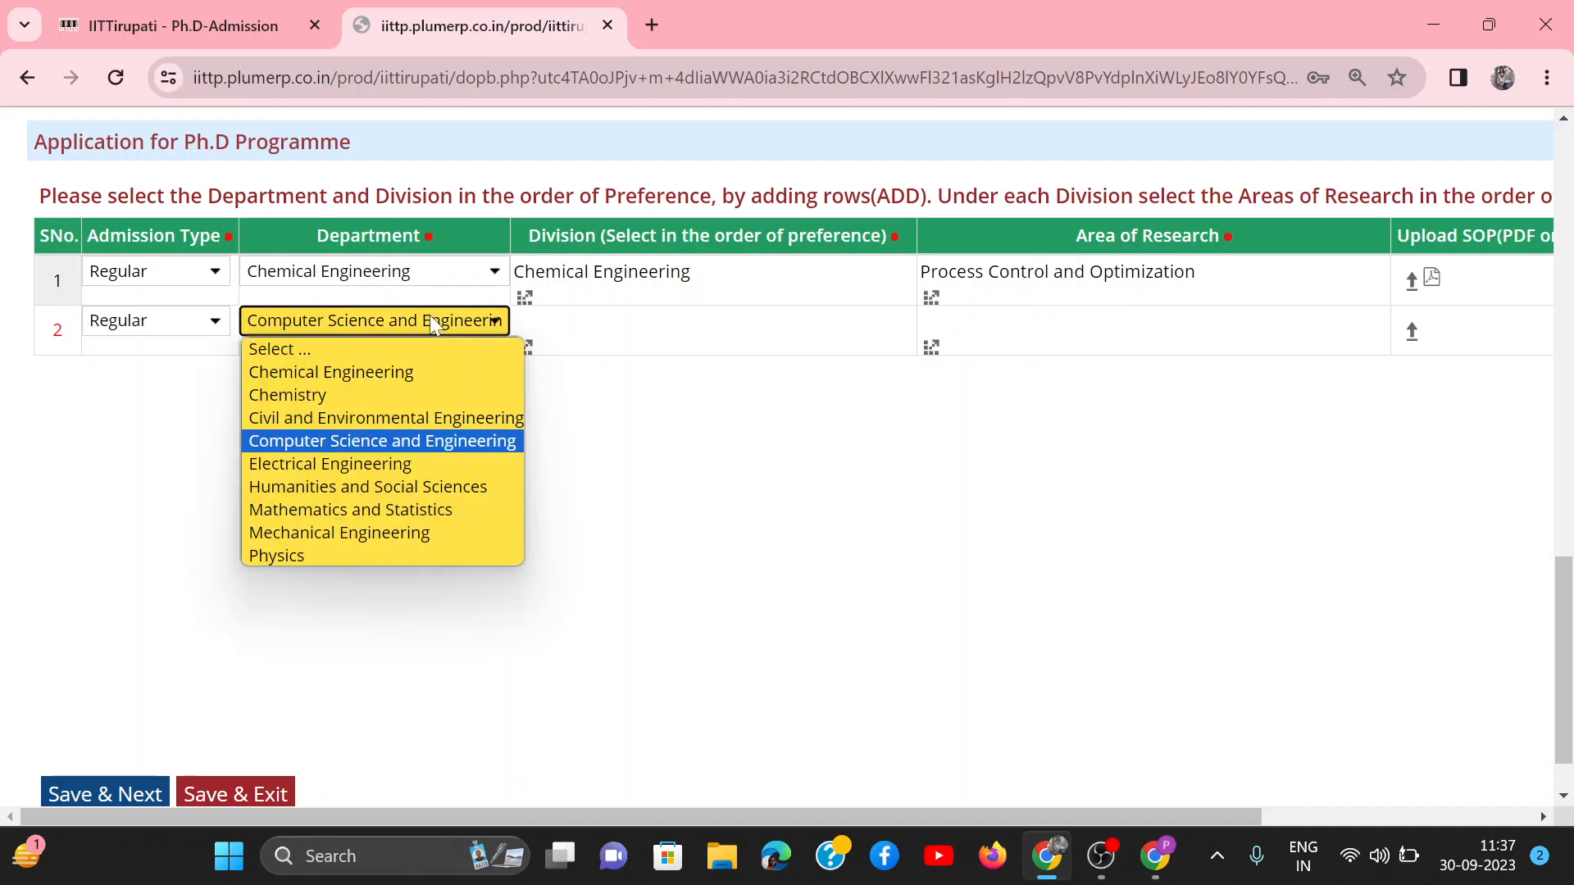
{"action": "left_click", "coordinate": [313, 351]}
{"action": "left_click", "coordinate": [197, 328]}
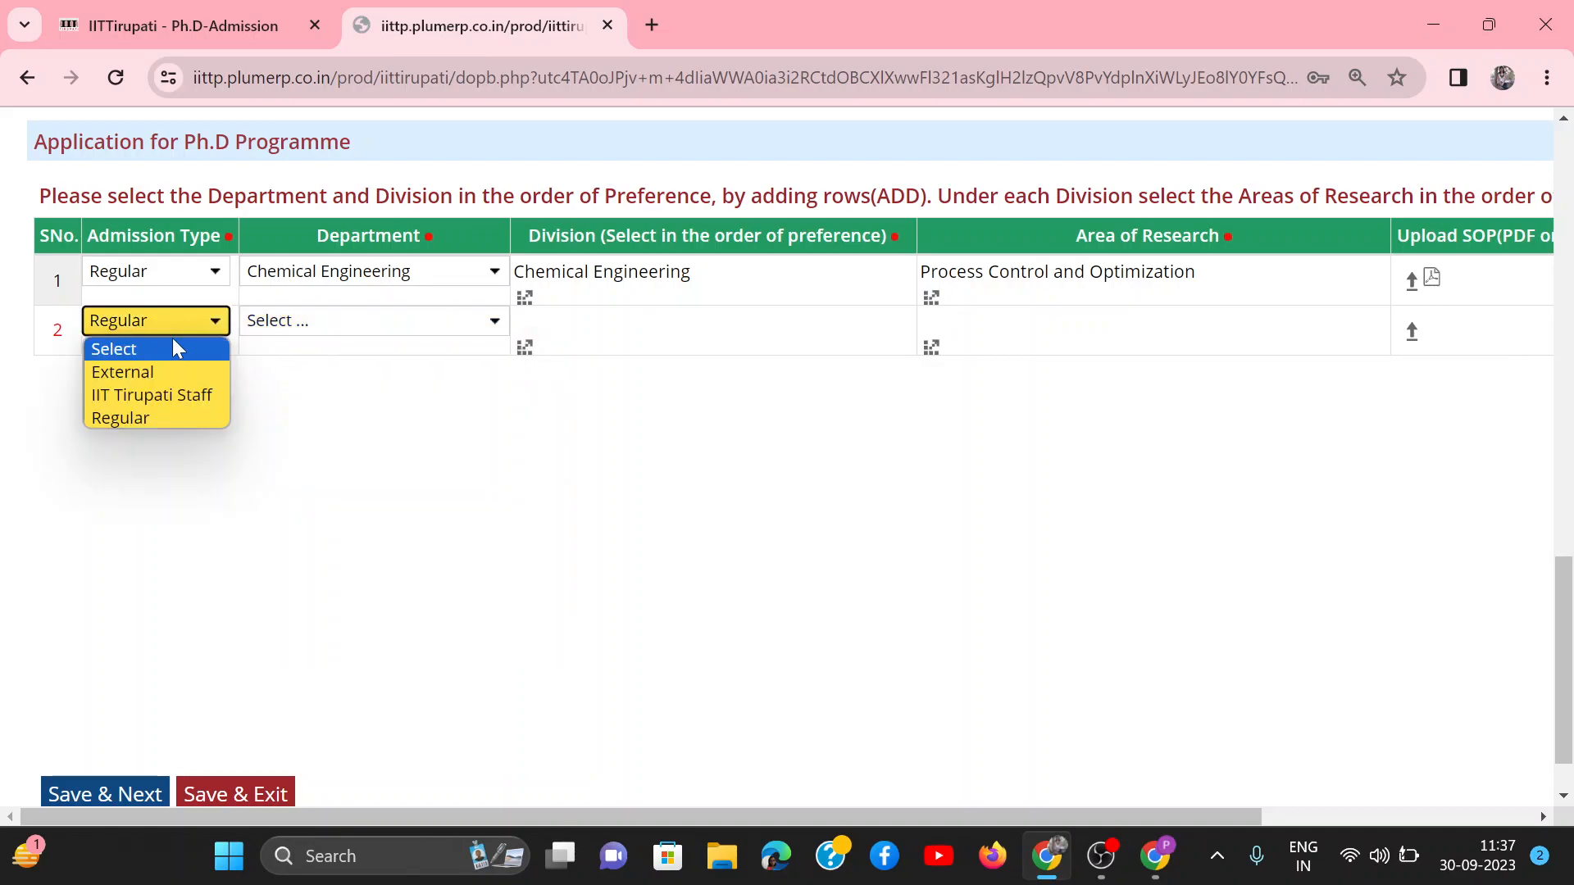
{"action": "left_click", "coordinate": [169, 341]}
Step: Save the General page, continue to Qualifications, and review its 10th, 12th, undergraduate and postgraduate sections
{"action": "left_click", "coordinate": [146, 799]}
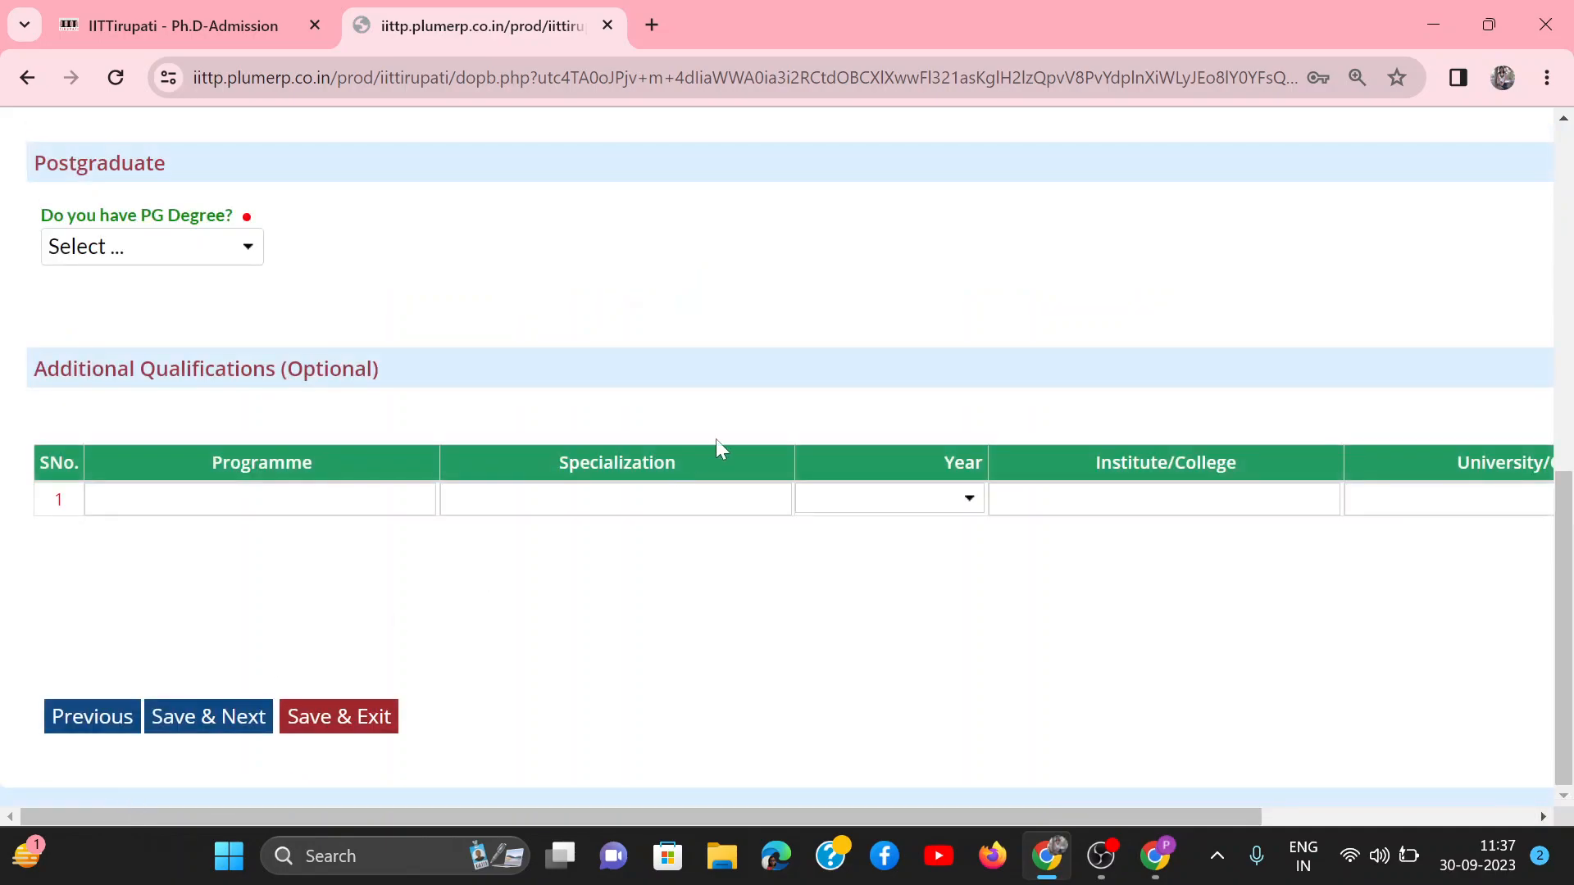
{"action": "scroll", "coordinate": [779, 432], "scroll_direction": "up", "scroll_amount": 2}
{"action": "scroll", "coordinate": [783, 432], "scroll_direction": "up", "scroll_amount": 6}
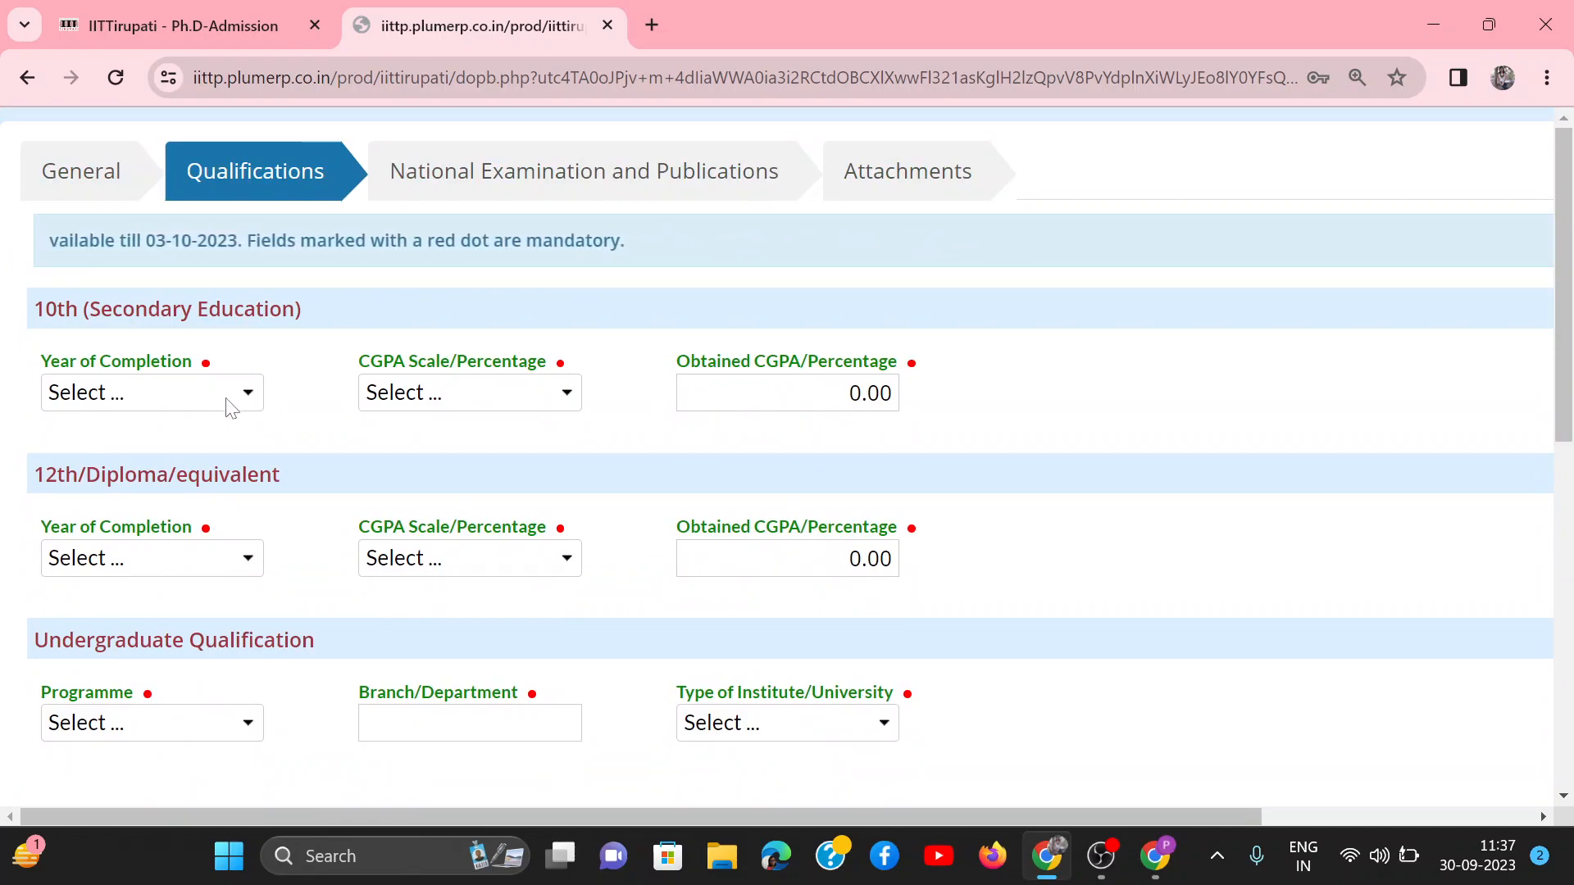
{"action": "scroll", "coordinate": [274, 565], "scroll_direction": "down", "scroll_amount": 2}
{"action": "scroll", "coordinate": [275, 565], "scroll_direction": "down", "scroll_amount": 4}
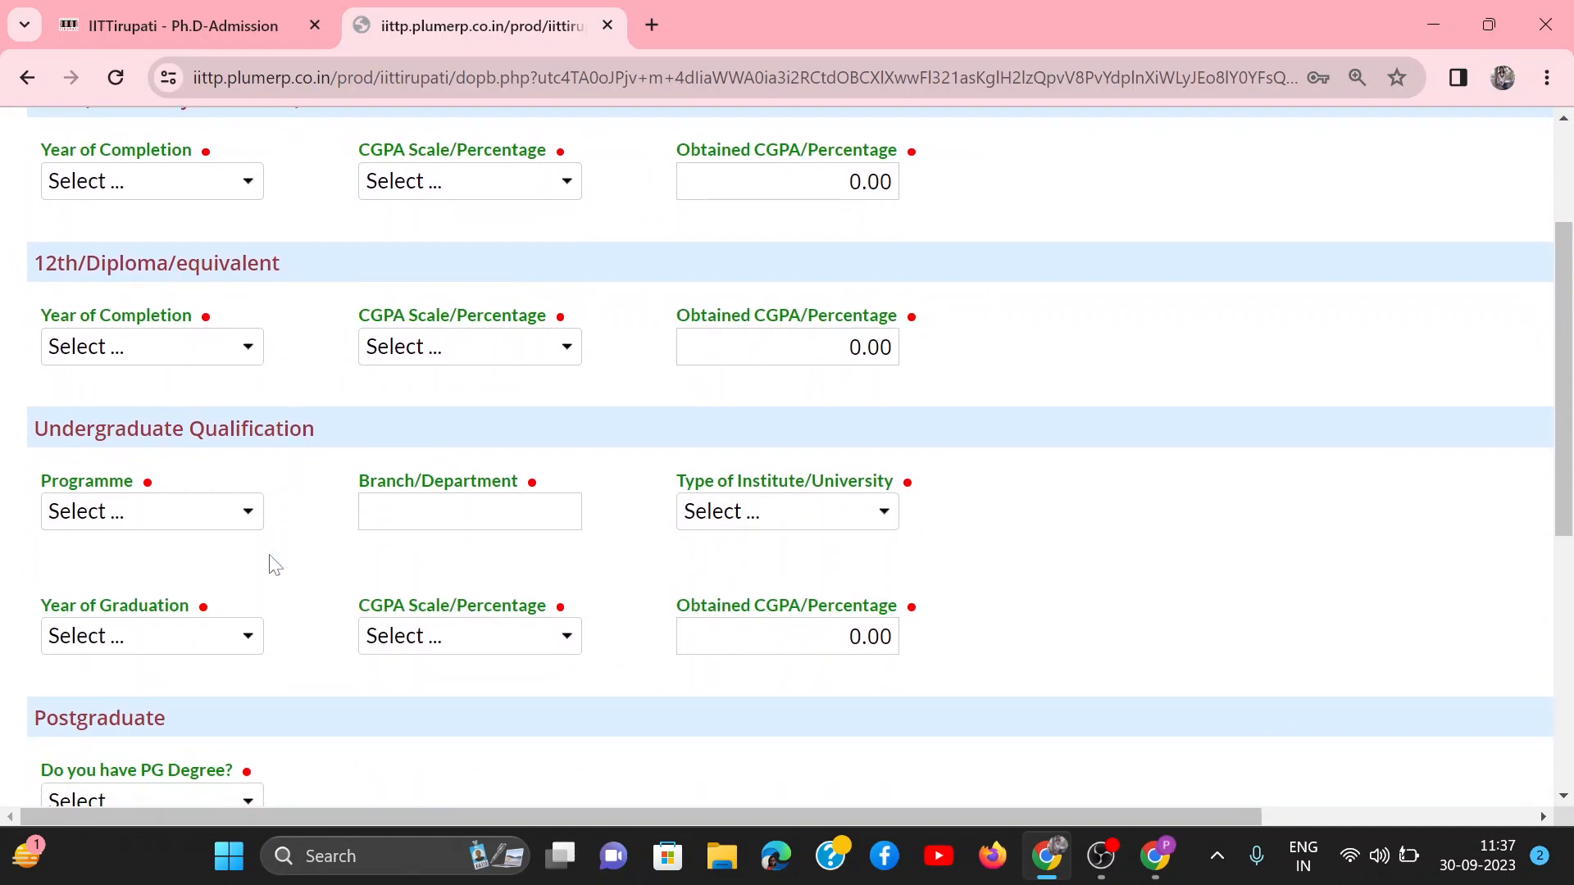
{"action": "scroll", "coordinate": [275, 565], "scroll_direction": "down", "scroll_amount": 2}
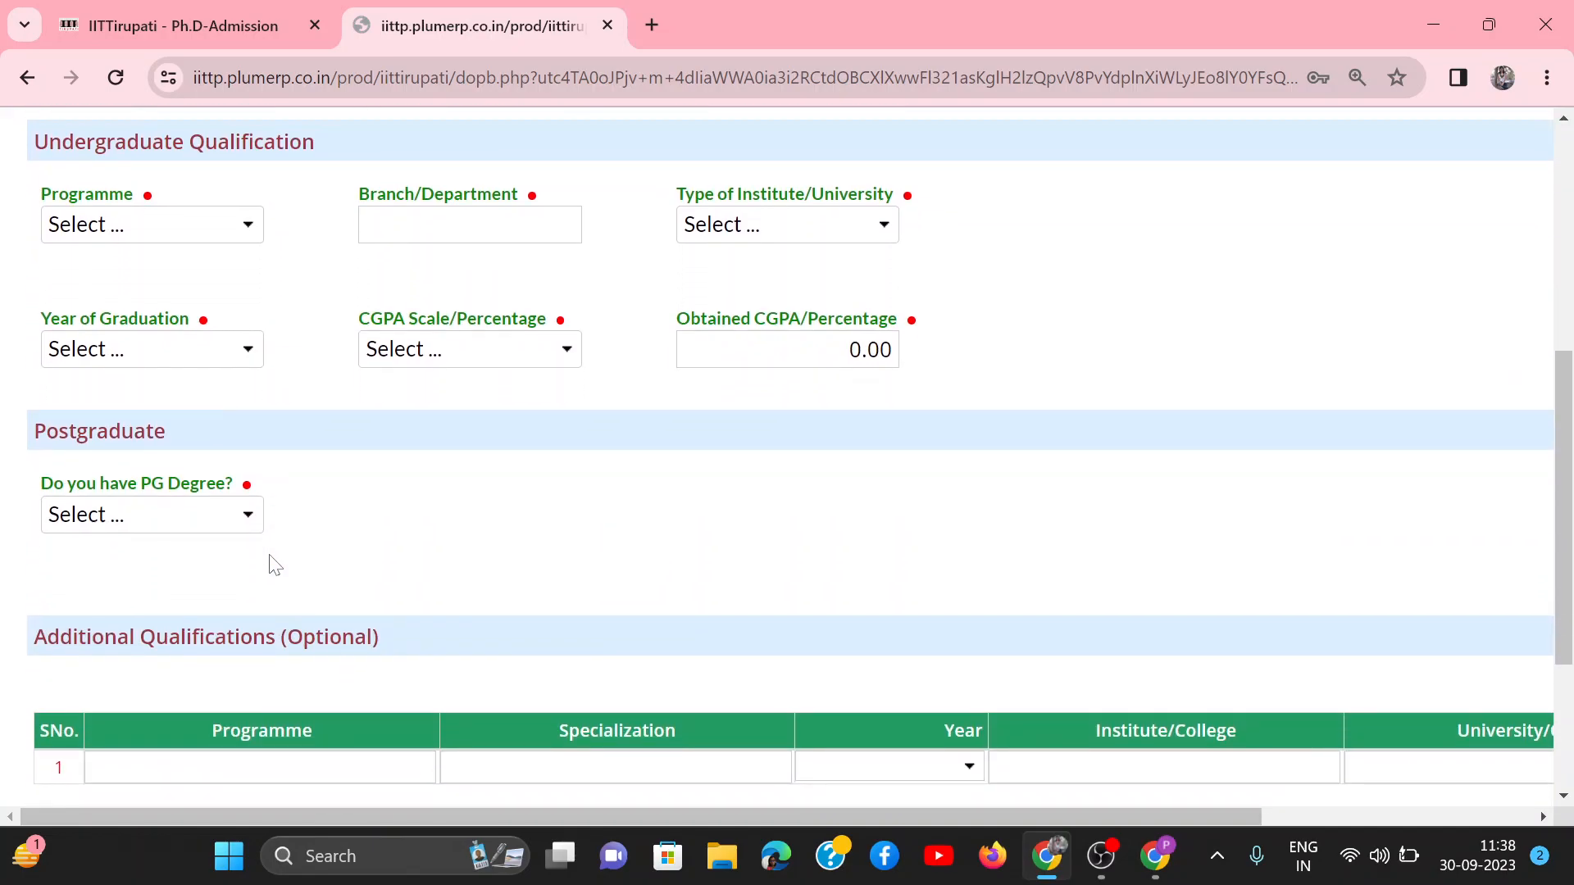
Step: Answer Yes to having a PG degree and review the additional postgraduate fields
{"action": "left_click", "coordinate": [187, 514]}
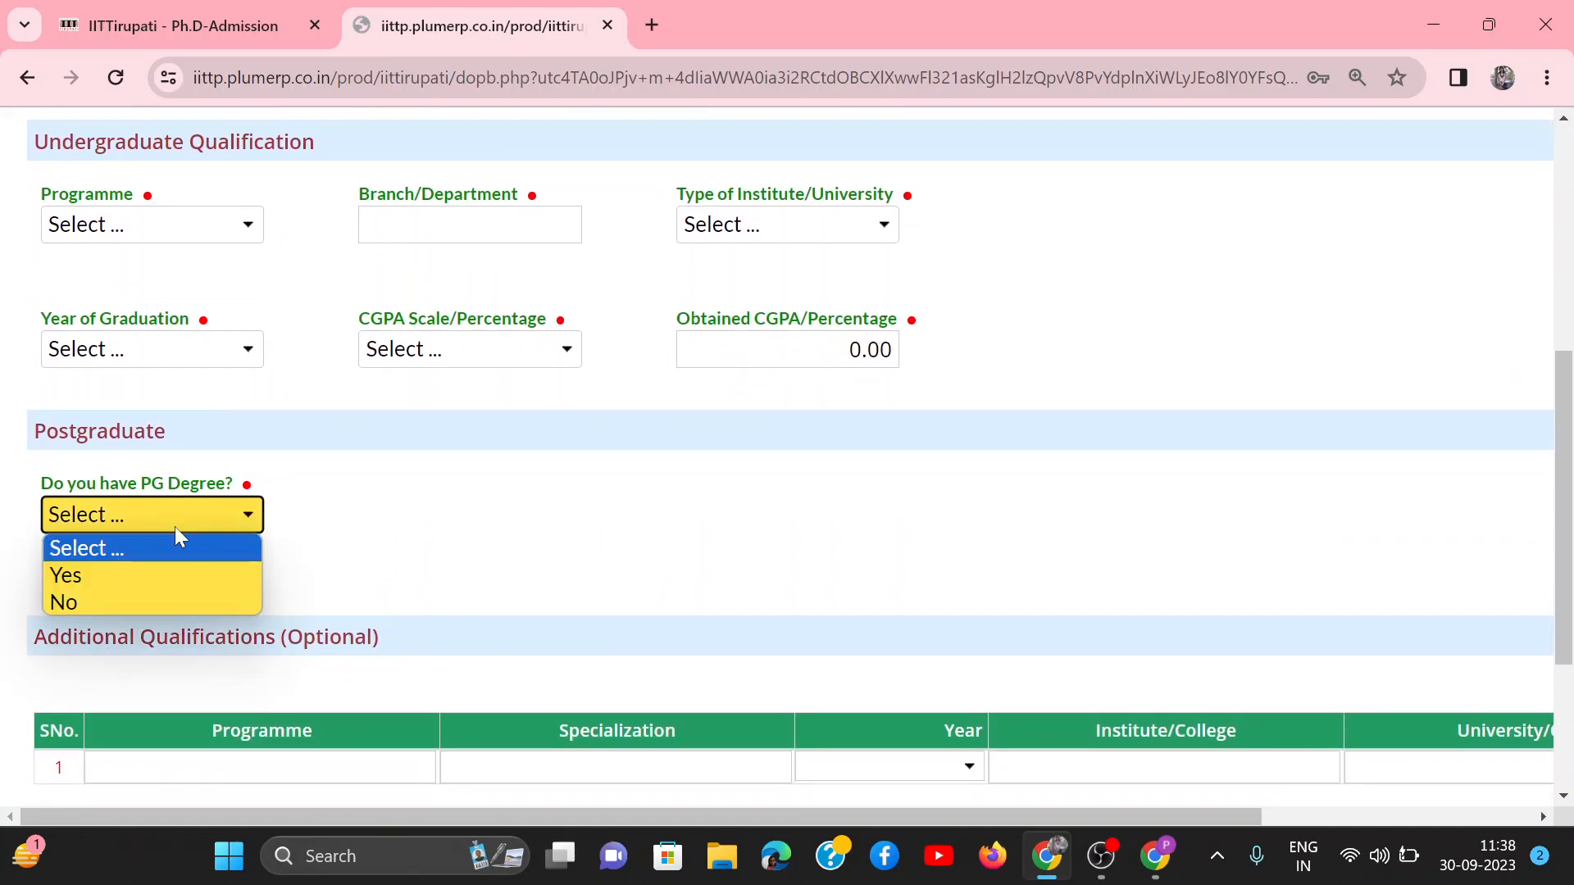
{"action": "left_click", "coordinate": [73, 574]}
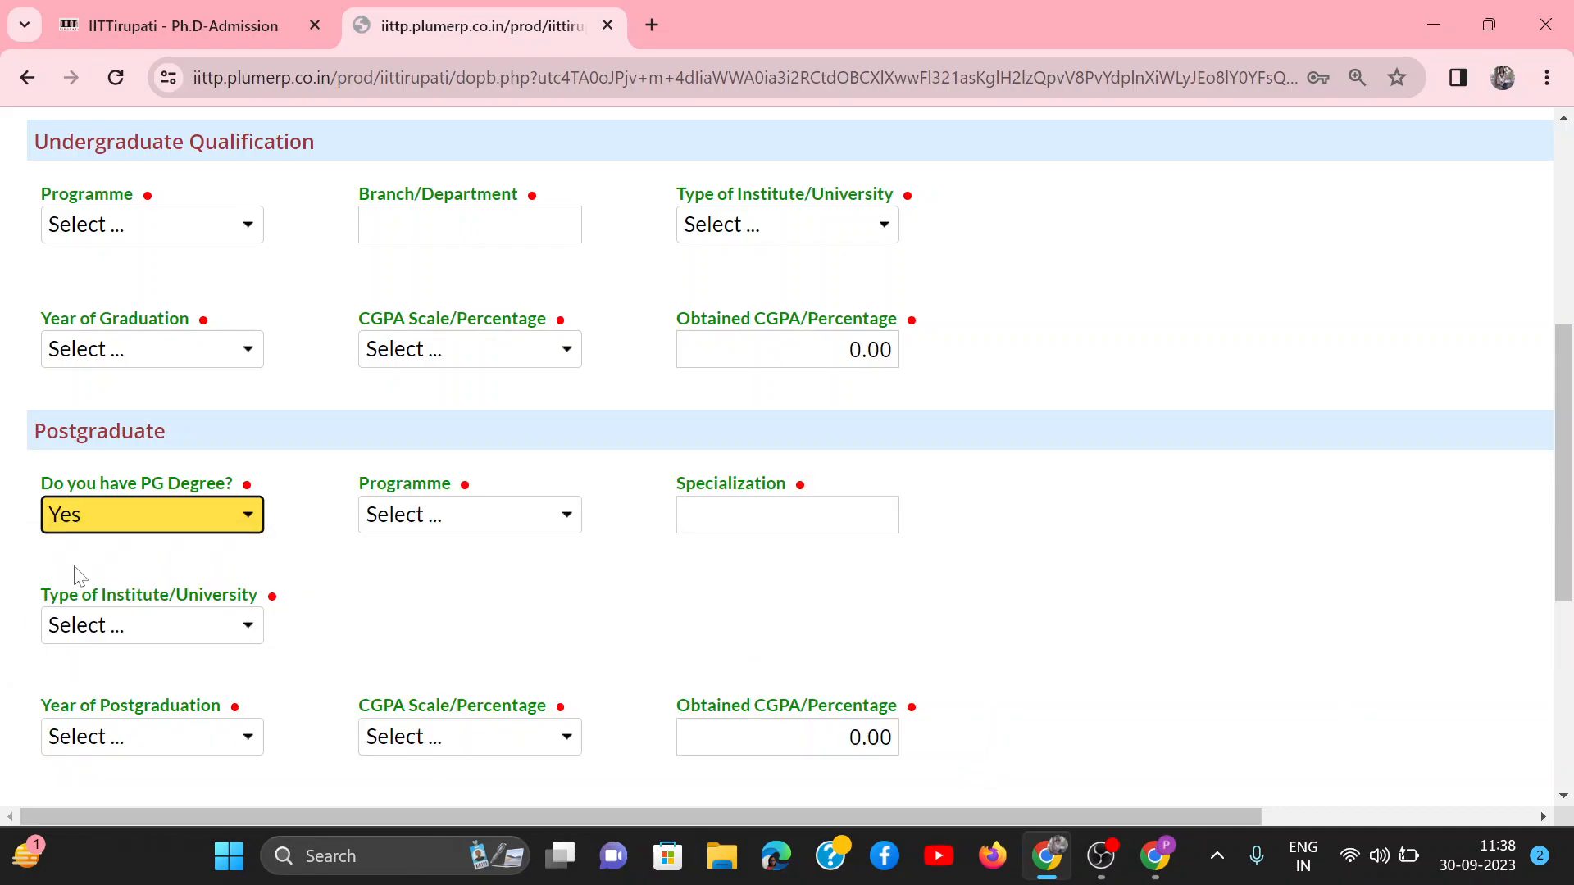
{"action": "scroll", "coordinate": [560, 644], "scroll_direction": "down", "scroll_amount": 2}
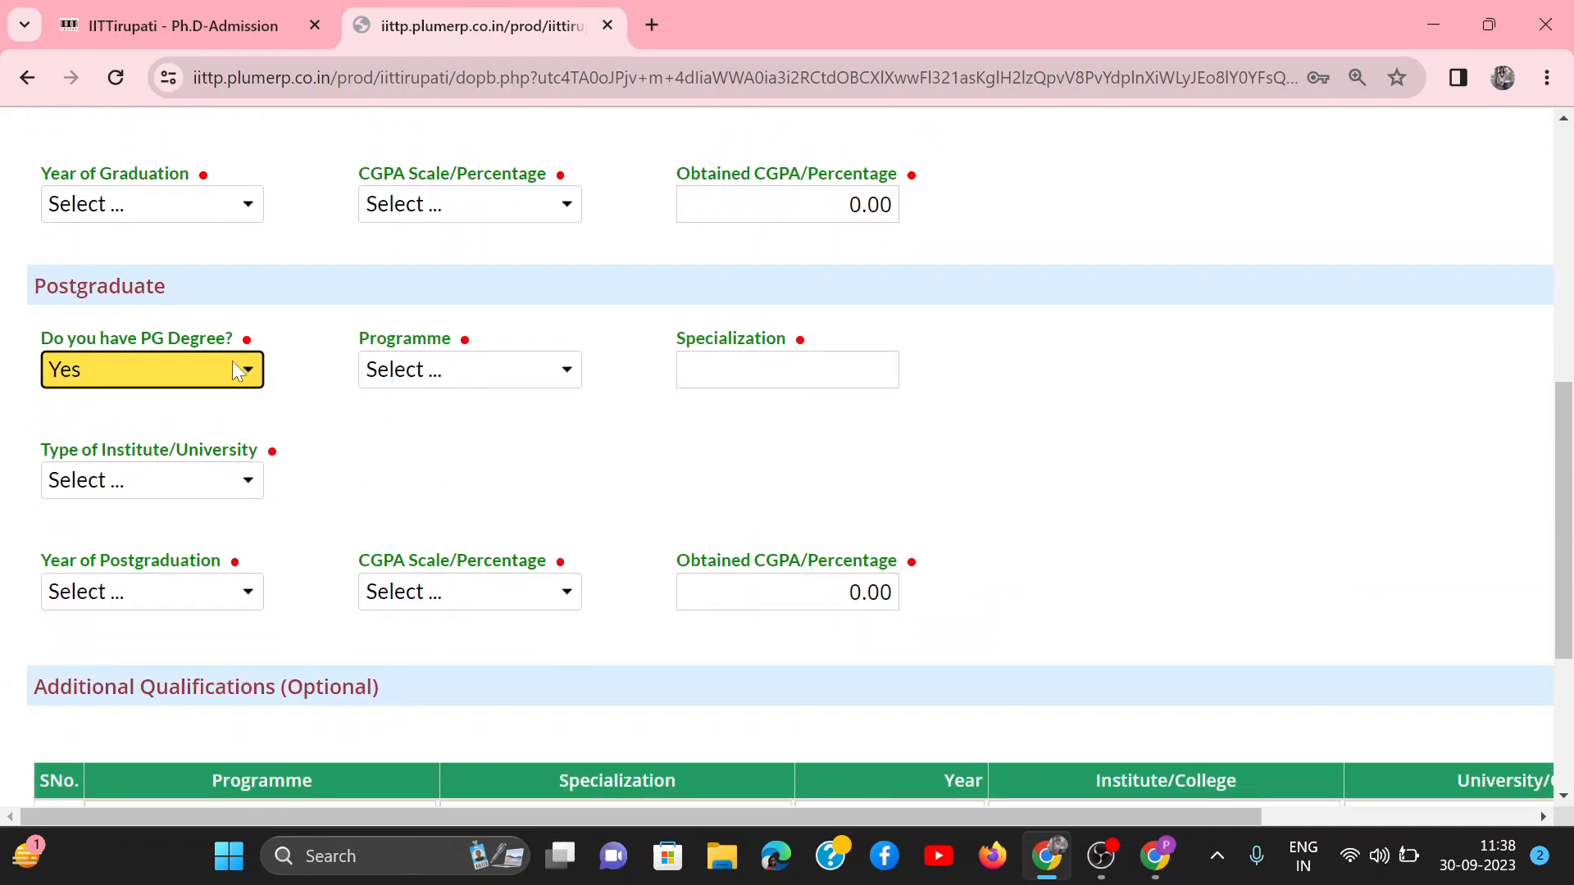
Step: Change the PG degree answer to No and try to save the Qualifications page and continue
{"action": "left_click", "coordinate": [244, 369]}
{"action": "left_click", "coordinate": [144, 452]}
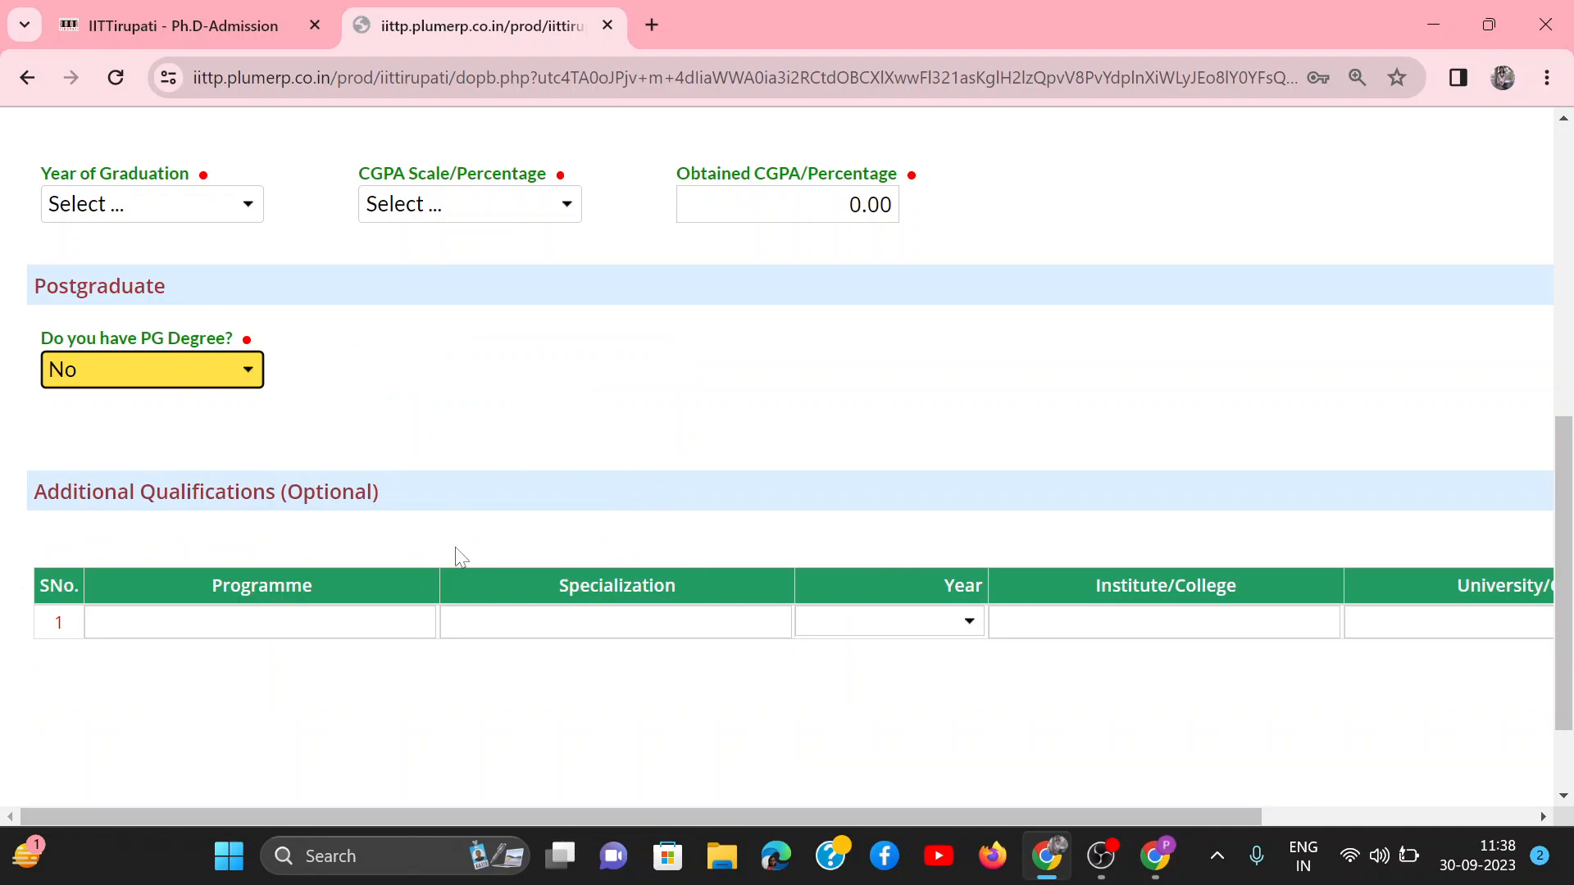
{"action": "scroll", "coordinate": [460, 557], "scroll_direction": "down", "scroll_amount": 2}
{"action": "left_click", "coordinate": [238, 725]}
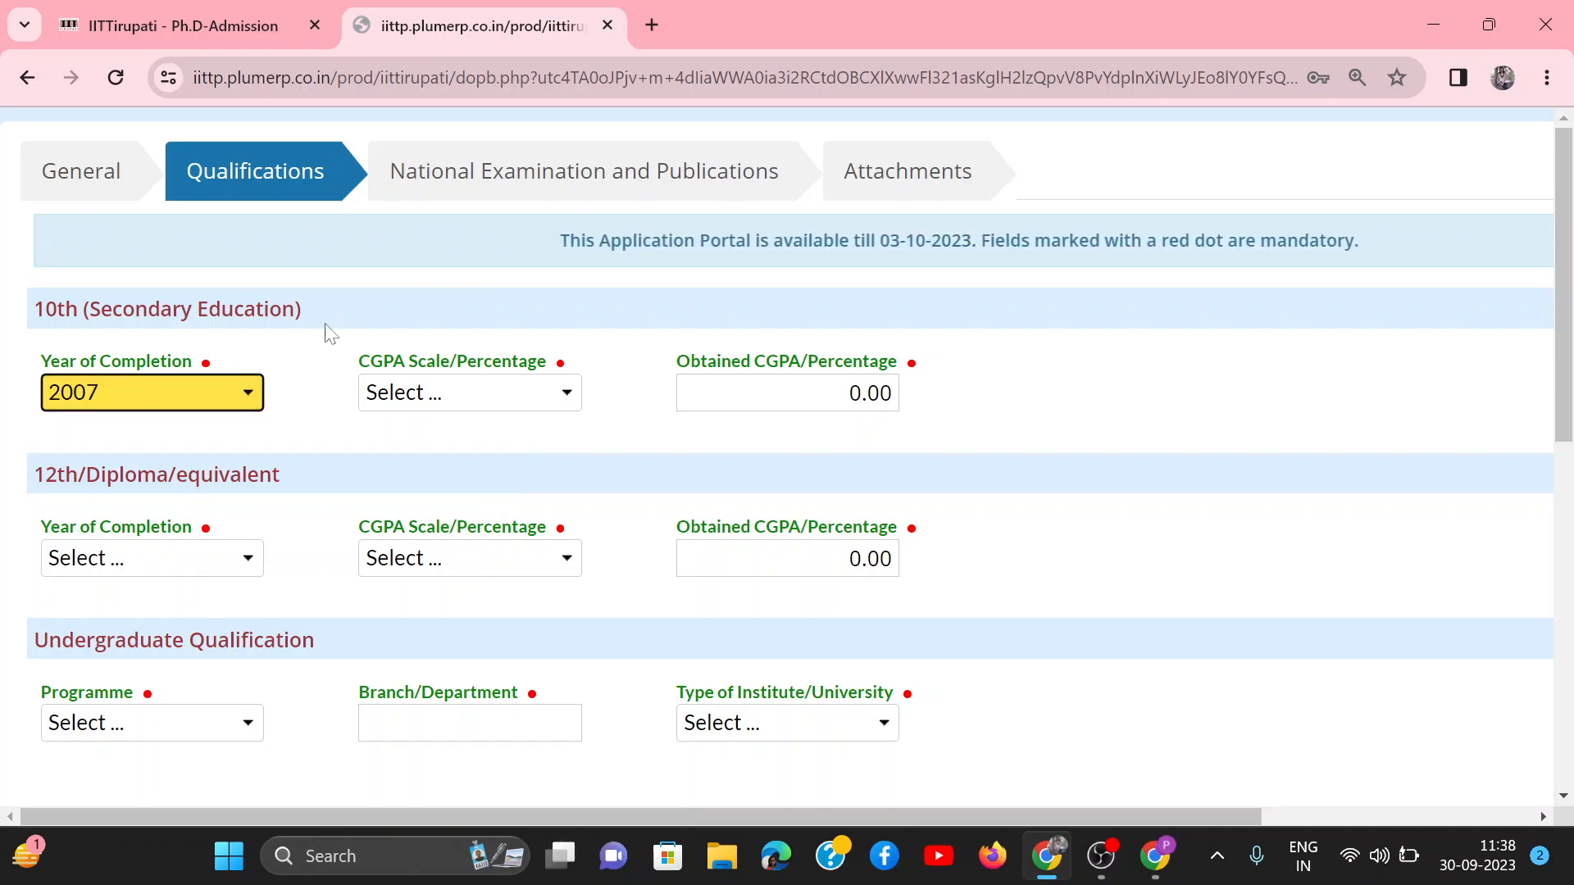
Step: Set the 10th grading scale to Percentage - 100 and the obtained percentage to 80.00
{"action": "left_click", "coordinate": [451, 394]}
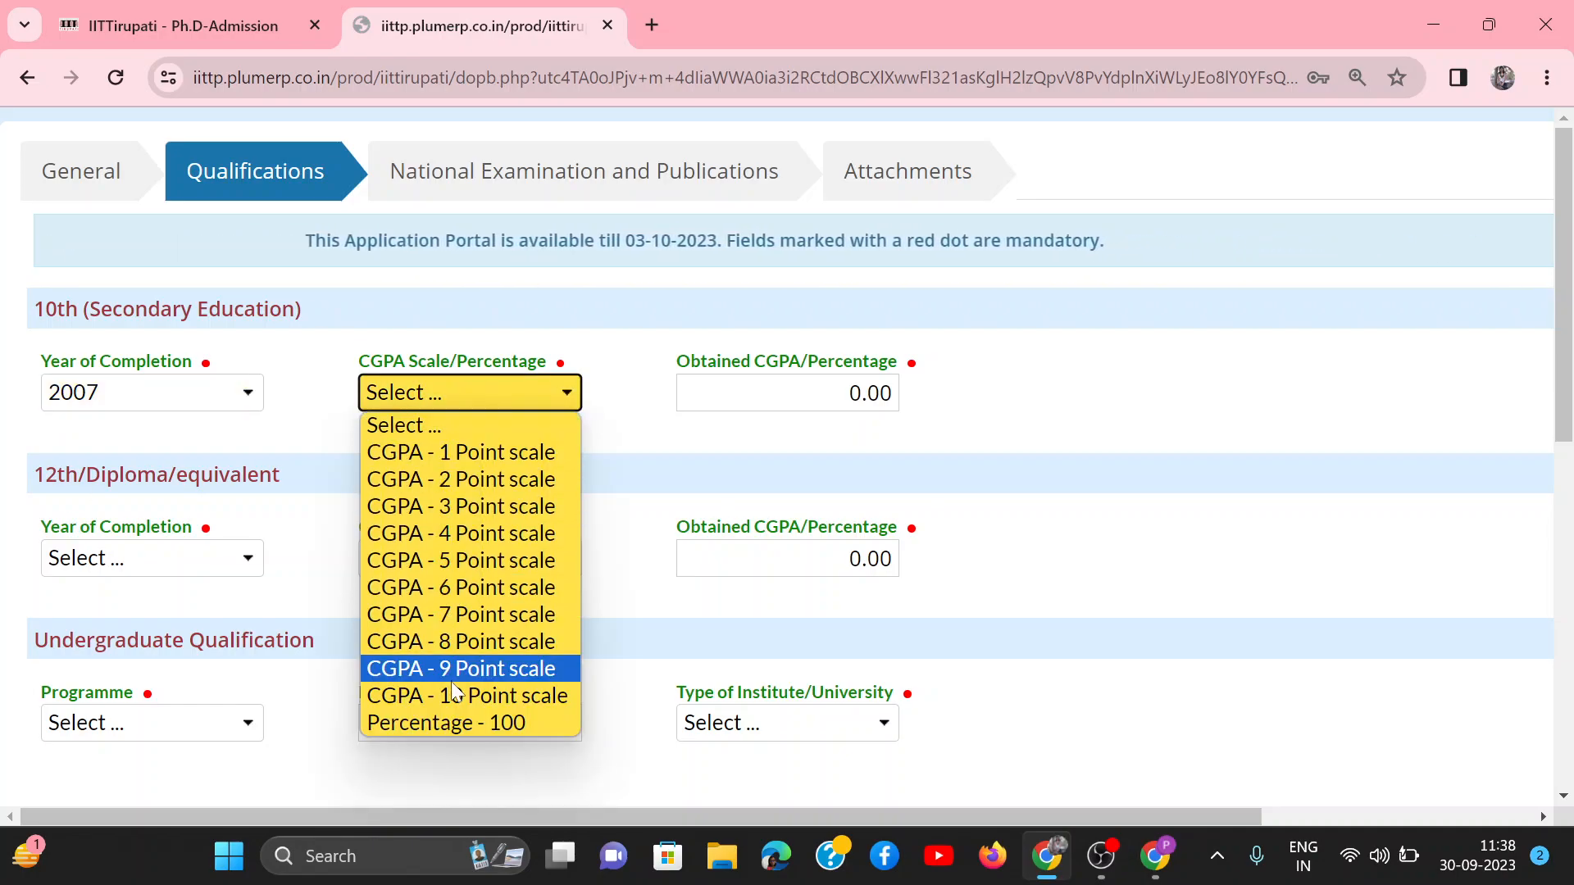
{"action": "left_click", "coordinate": [455, 721]}
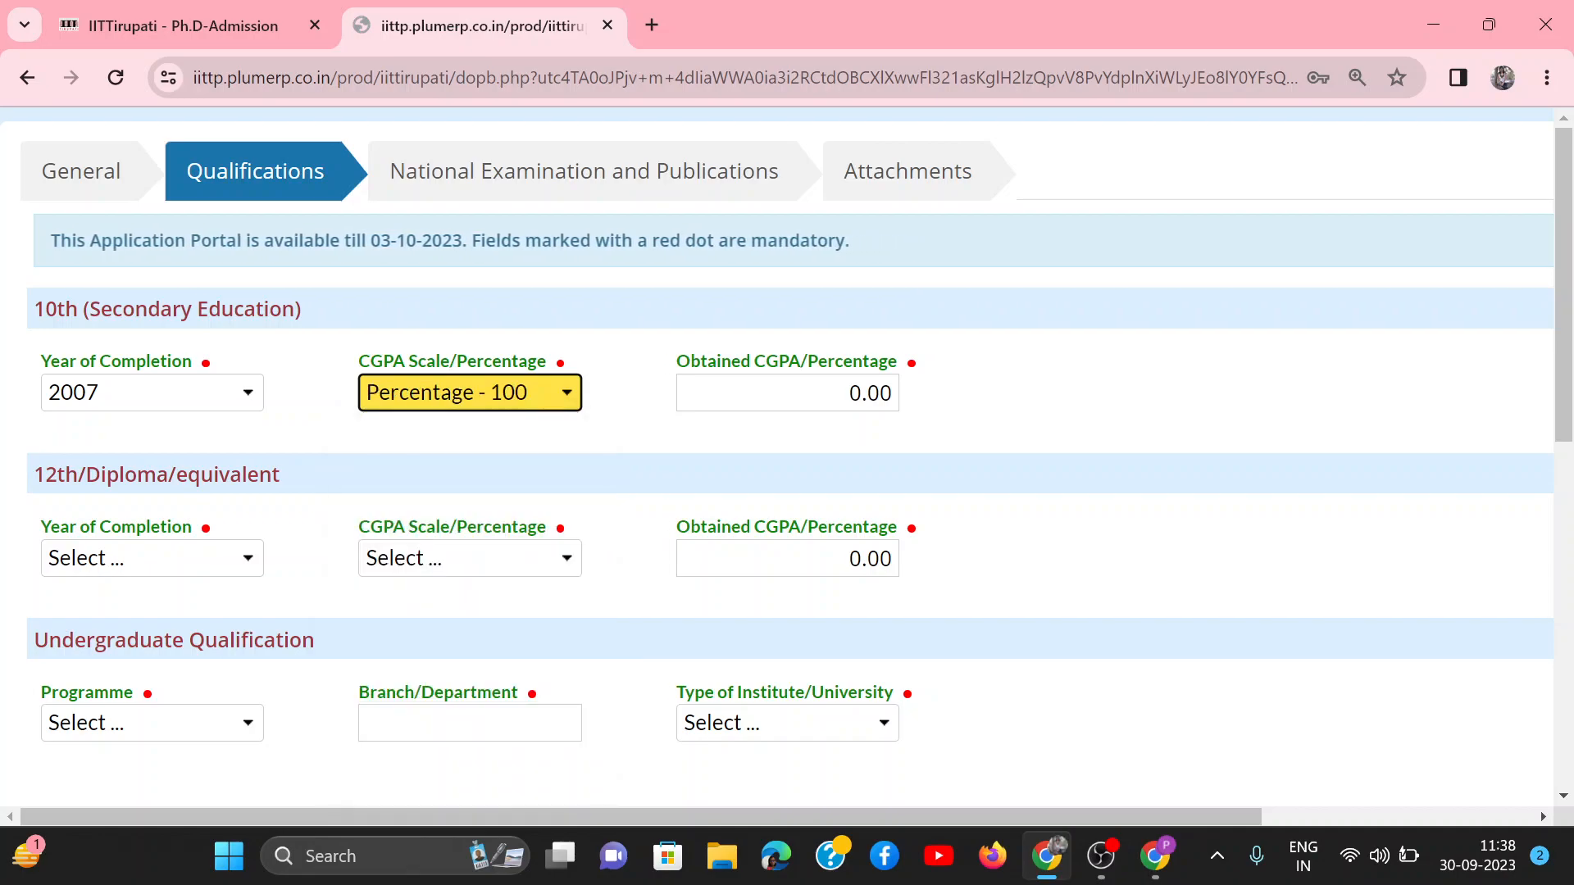
{"action": "left_click", "coordinate": [860, 393]}
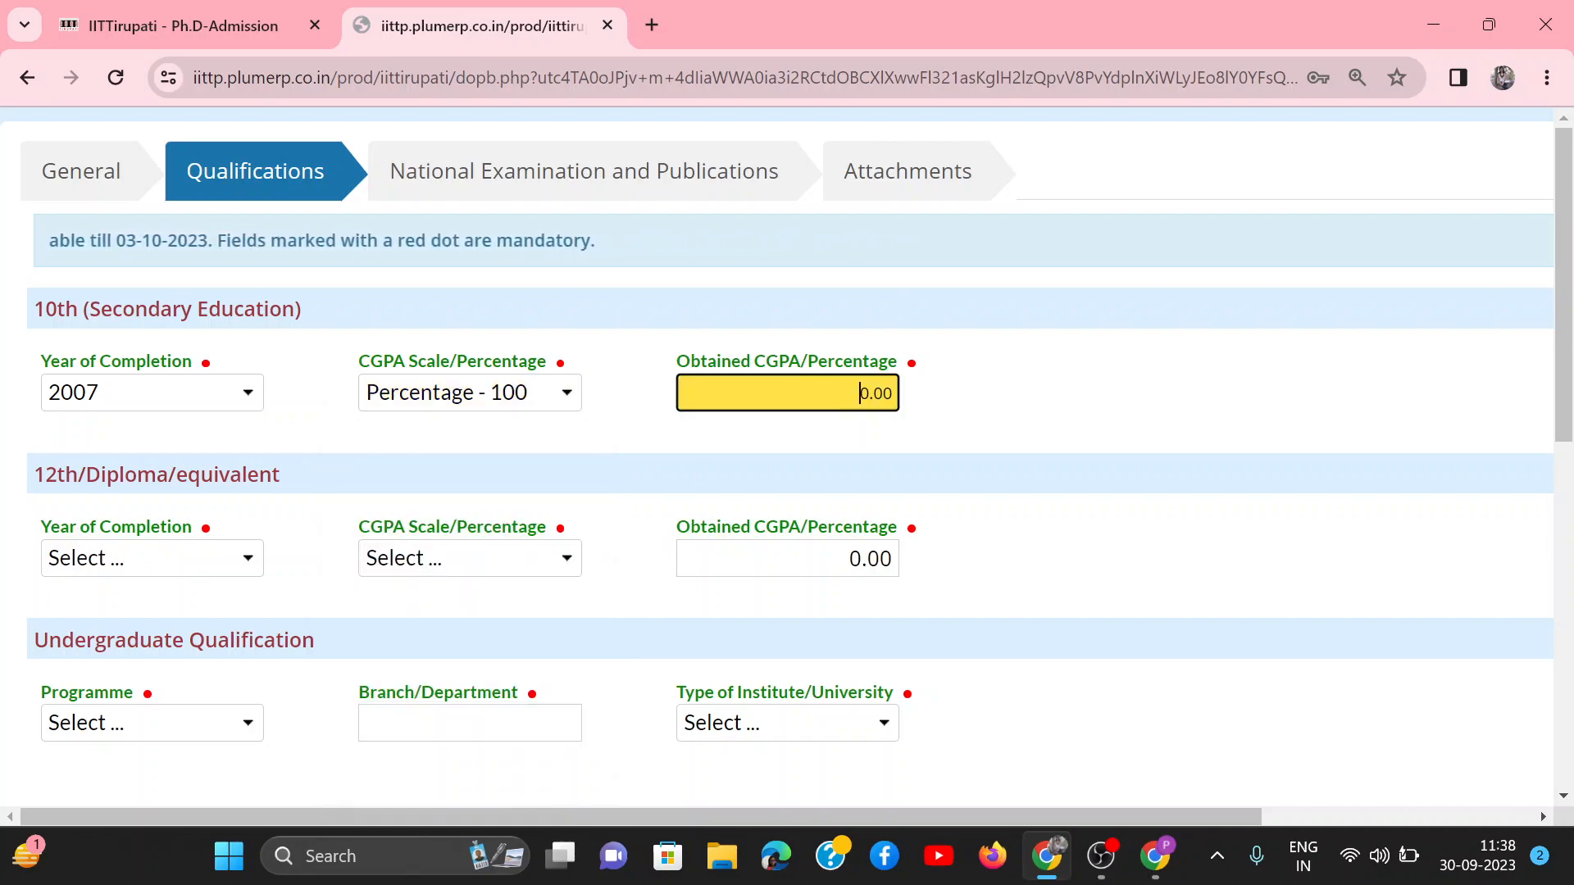
{"action": "type", "text": "8"}
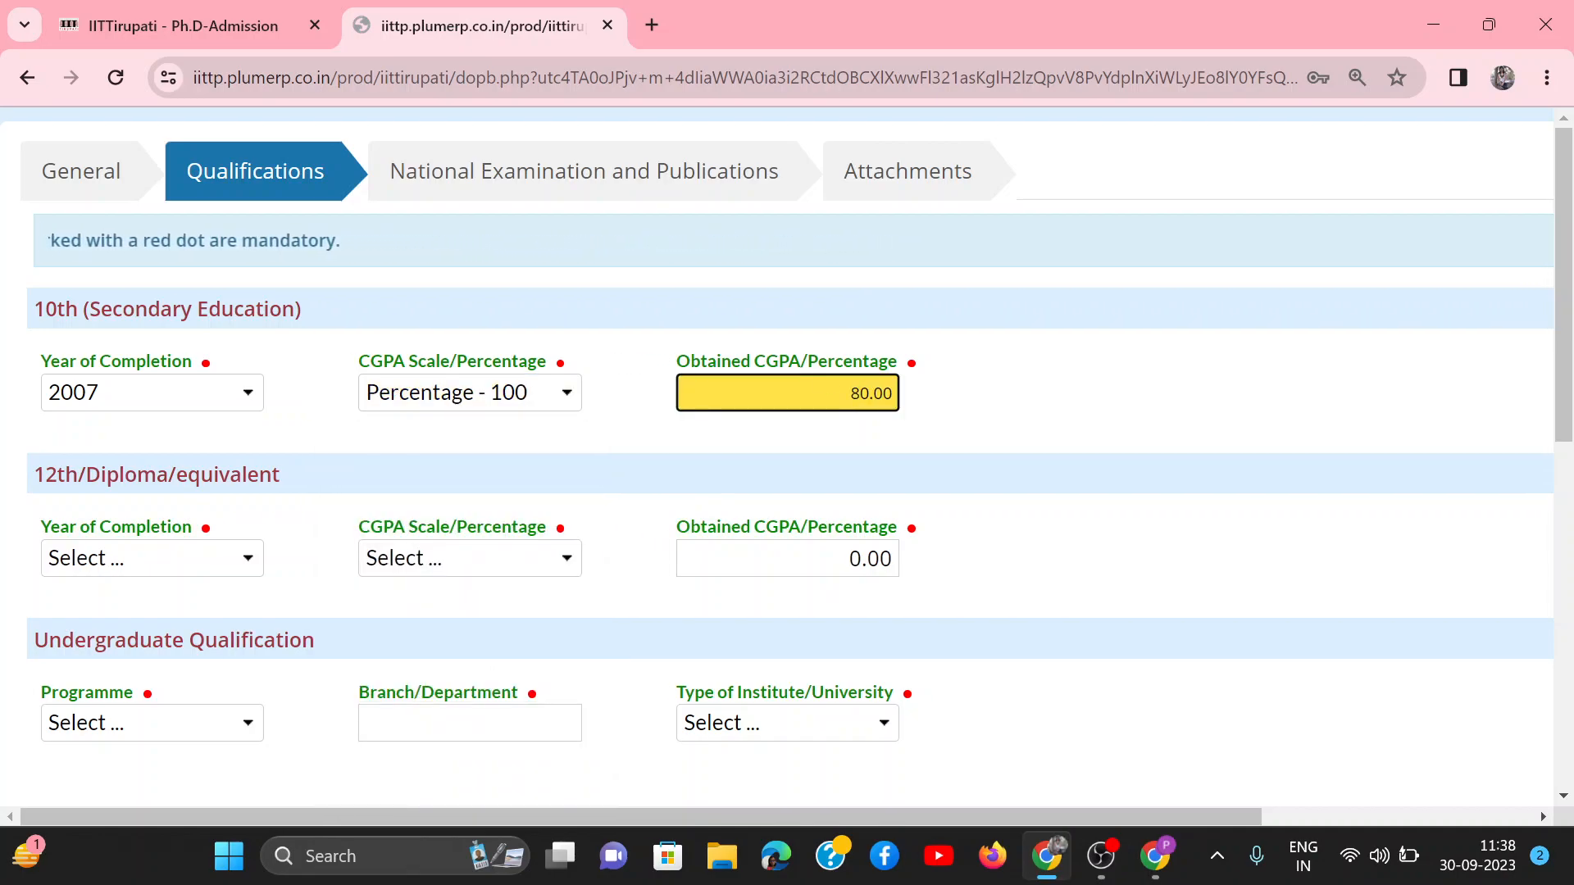
Step: Fill in the 12th/Diploma section with completion year 2009, scale Percentage - 100 and an obtained percentage of 85.00
{"action": "scroll", "coordinate": [588, 573], "scroll_direction": "down", "scroll_amount": 1}
{"action": "left_click", "coordinate": [169, 510]}
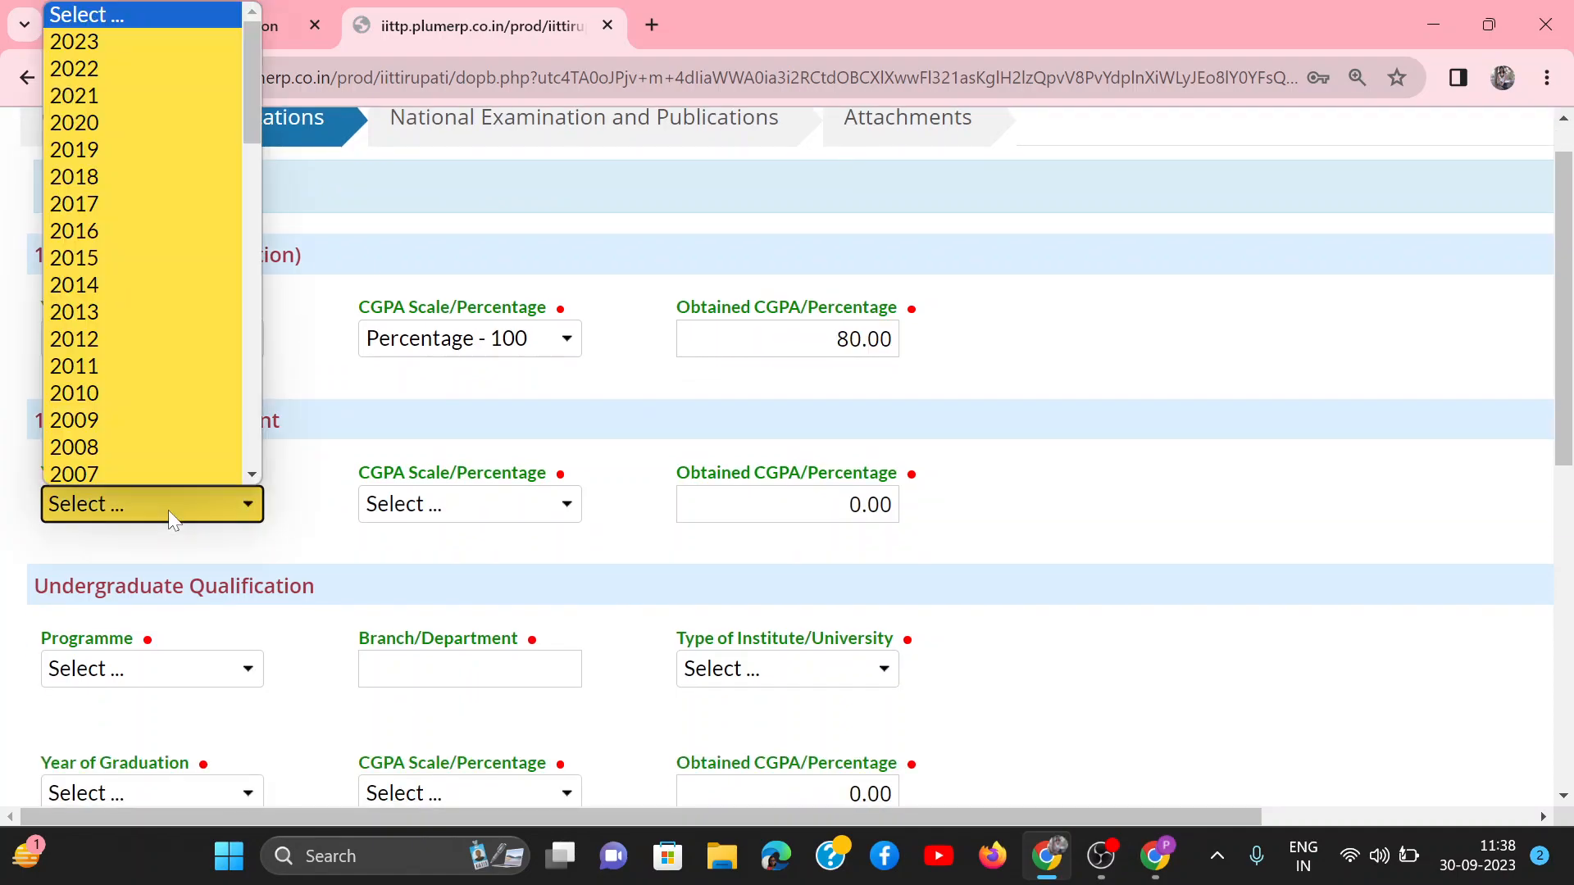
{"action": "scroll", "coordinate": [124, 390], "scroll_direction": "down", "scroll_amount": 1}
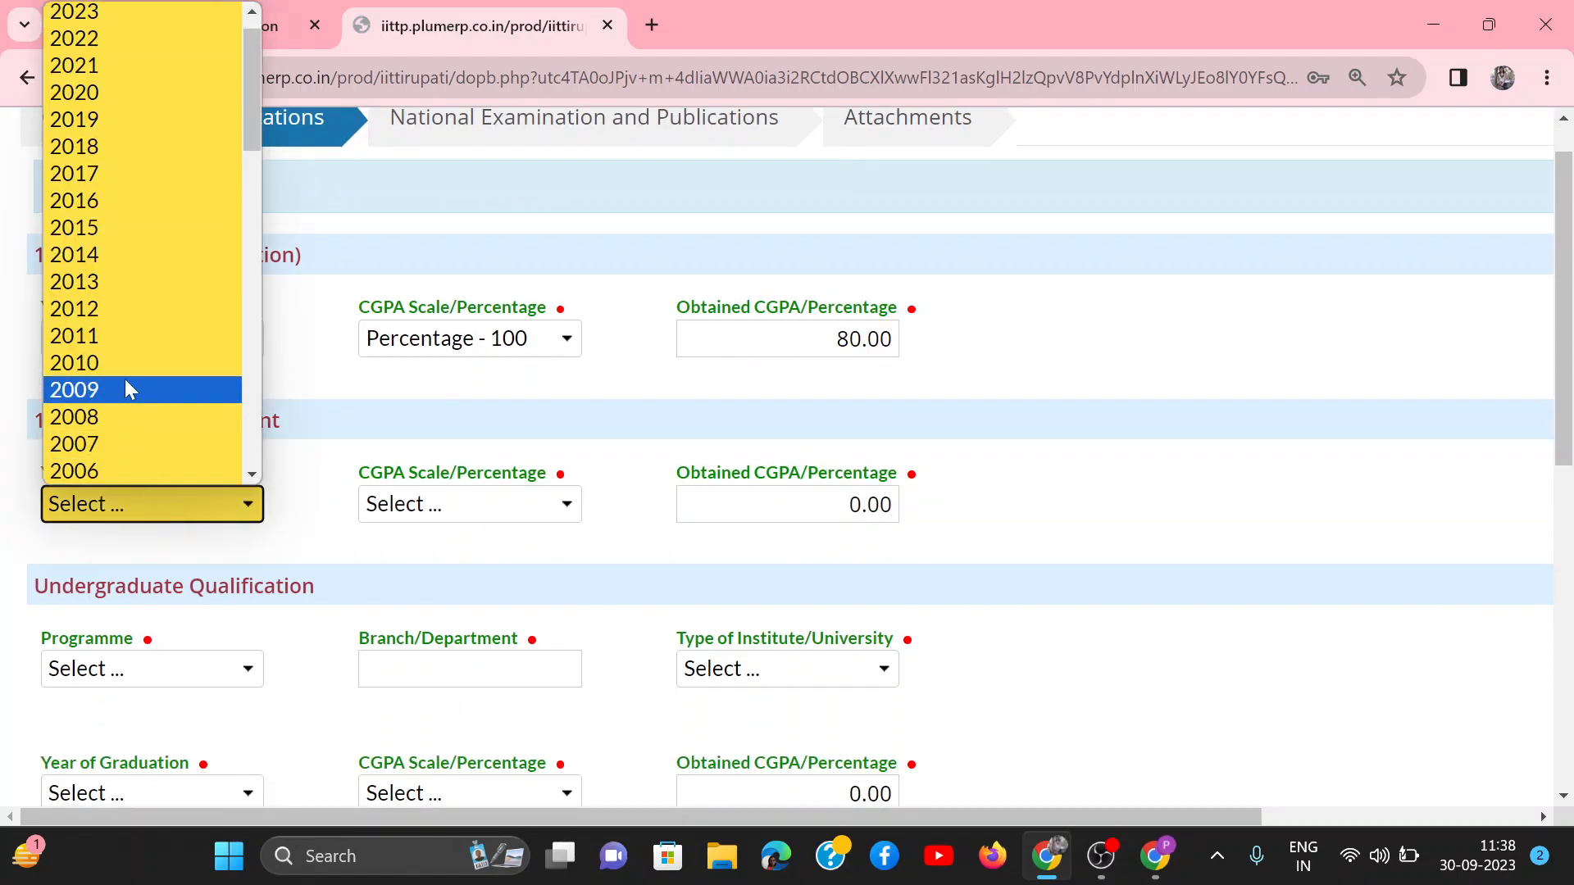
{"action": "left_click", "coordinate": [126, 388]}
{"action": "left_click", "coordinate": [495, 503]}
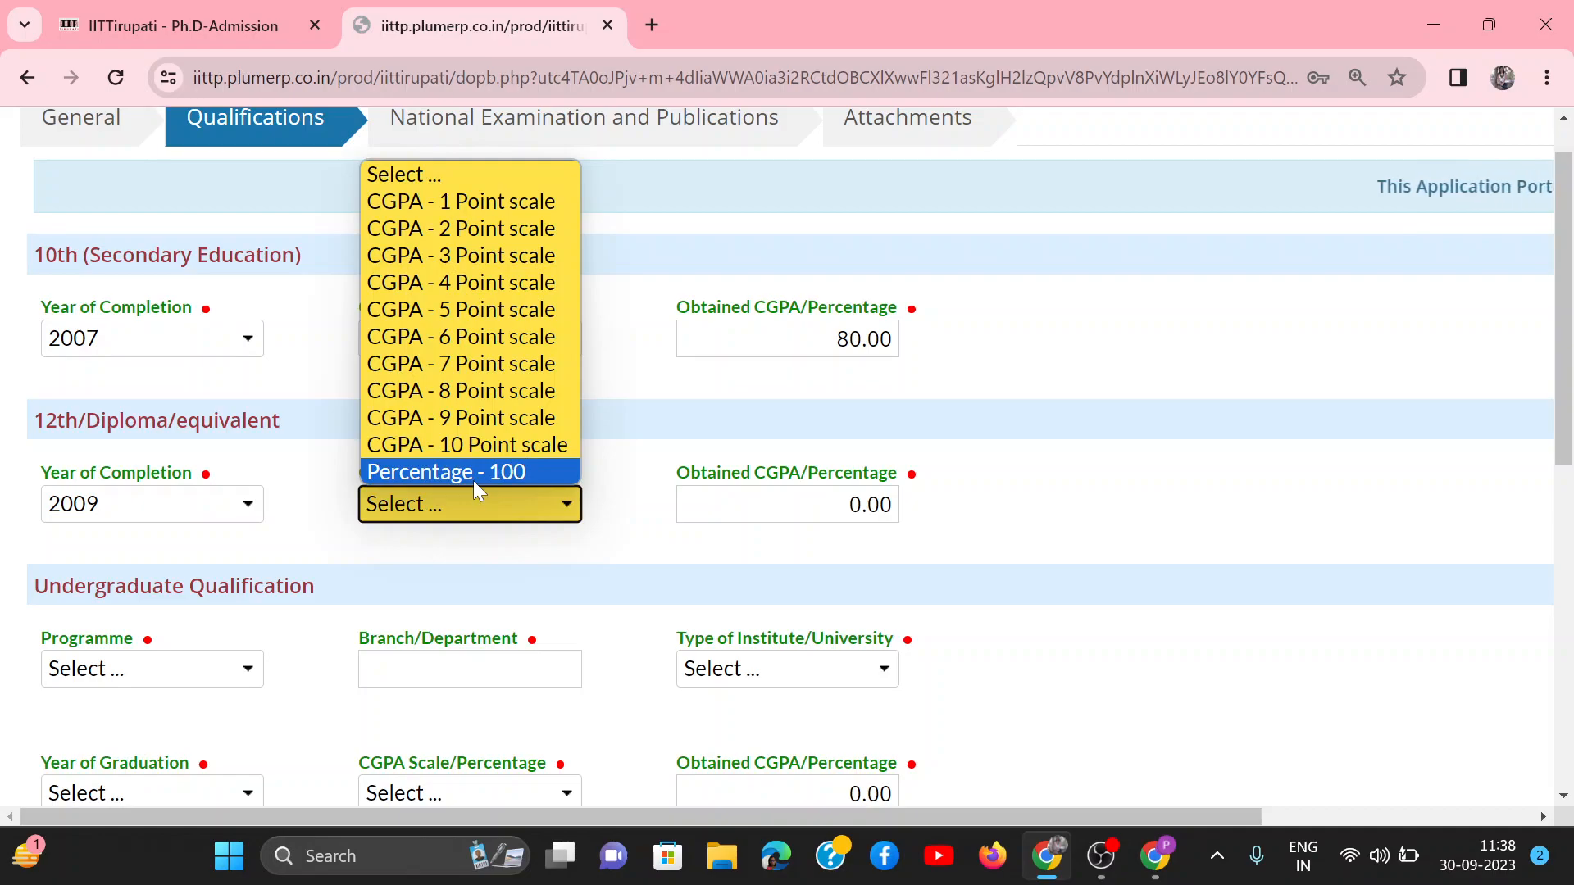
{"action": "left_click", "coordinate": [474, 479]}
{"action": "left_click", "coordinate": [820, 504]}
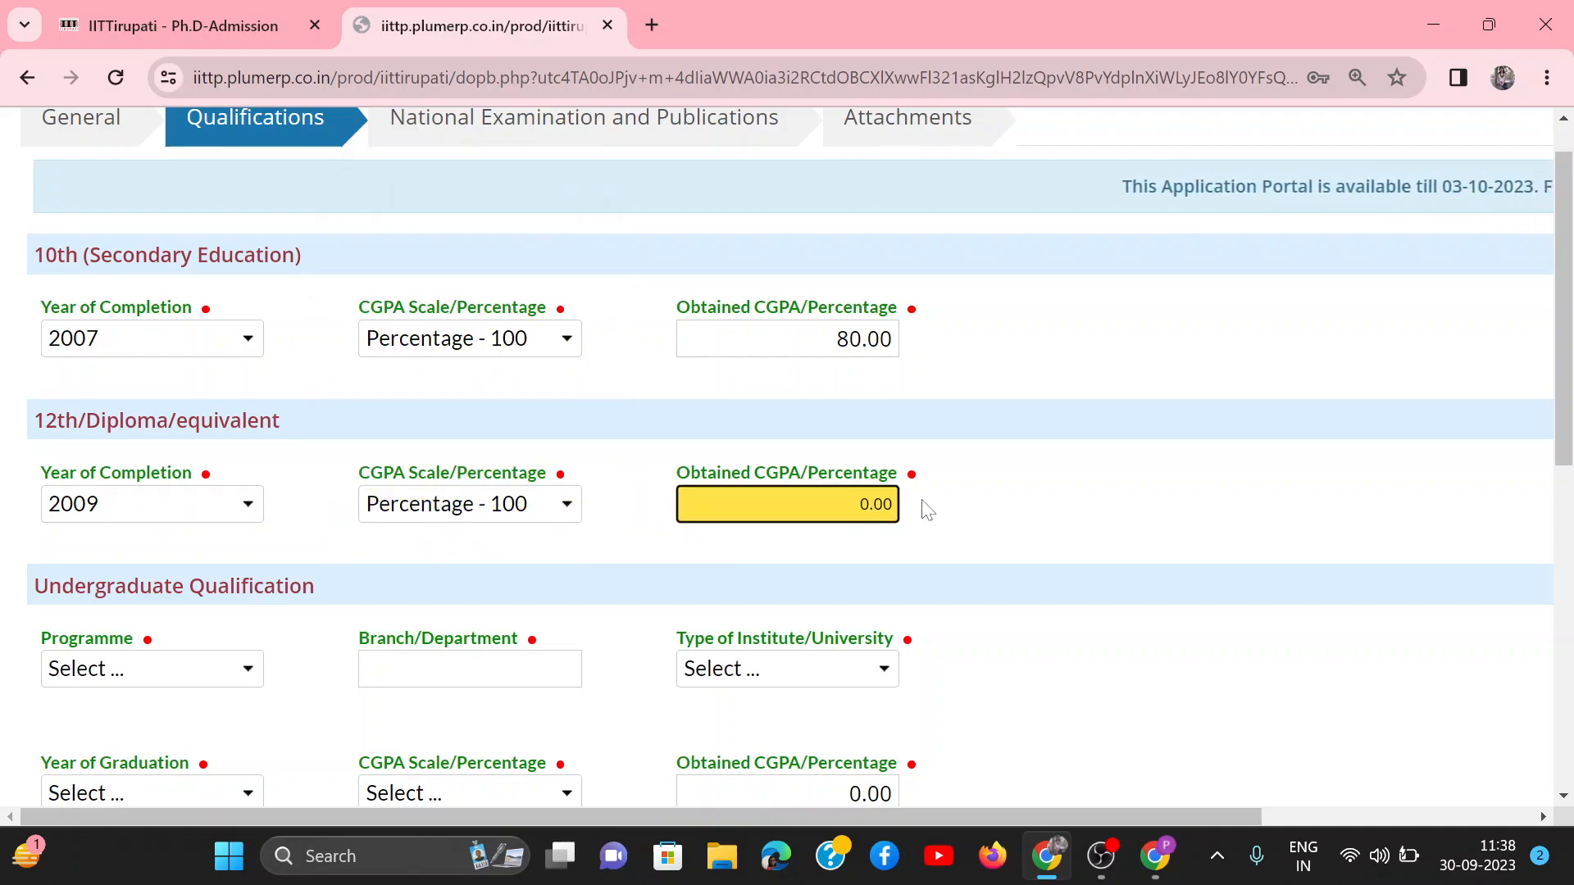
{"action": "type", "text": "85"}
{"action": "key", "text": "Delete"}
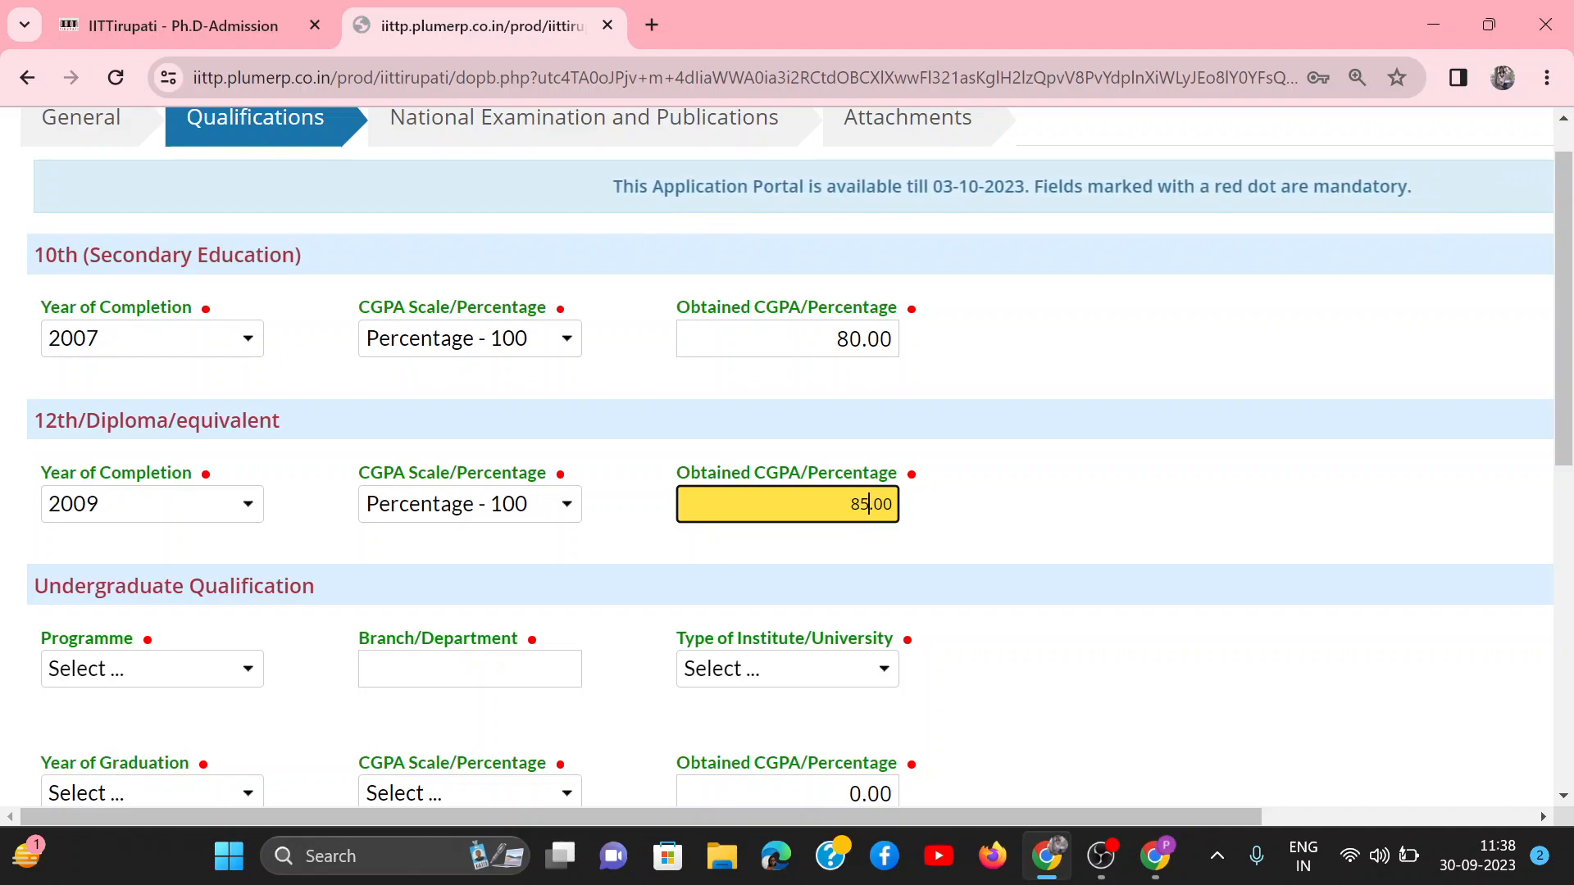
Step: Set the undergraduate programme to B.Tech., the branch to Chemical engg and the institute type to Non-CFTI
{"action": "scroll", "coordinate": [522, 680], "scroll_direction": "down", "scroll_amount": 1}
{"action": "left_click", "coordinate": [189, 563]}
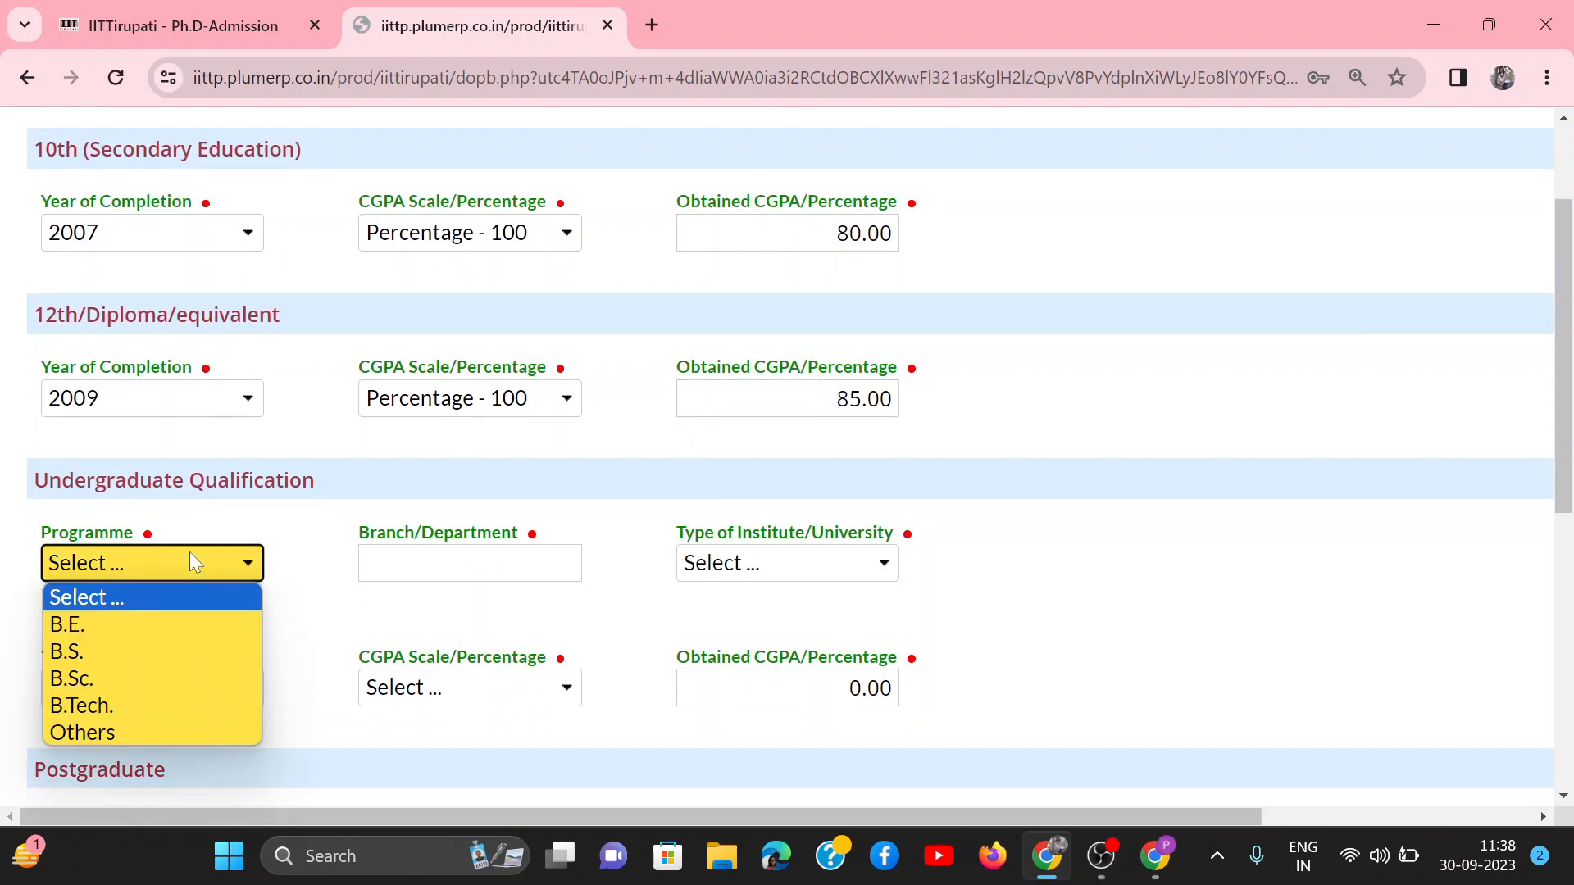
{"action": "left_click", "coordinate": [89, 710]}
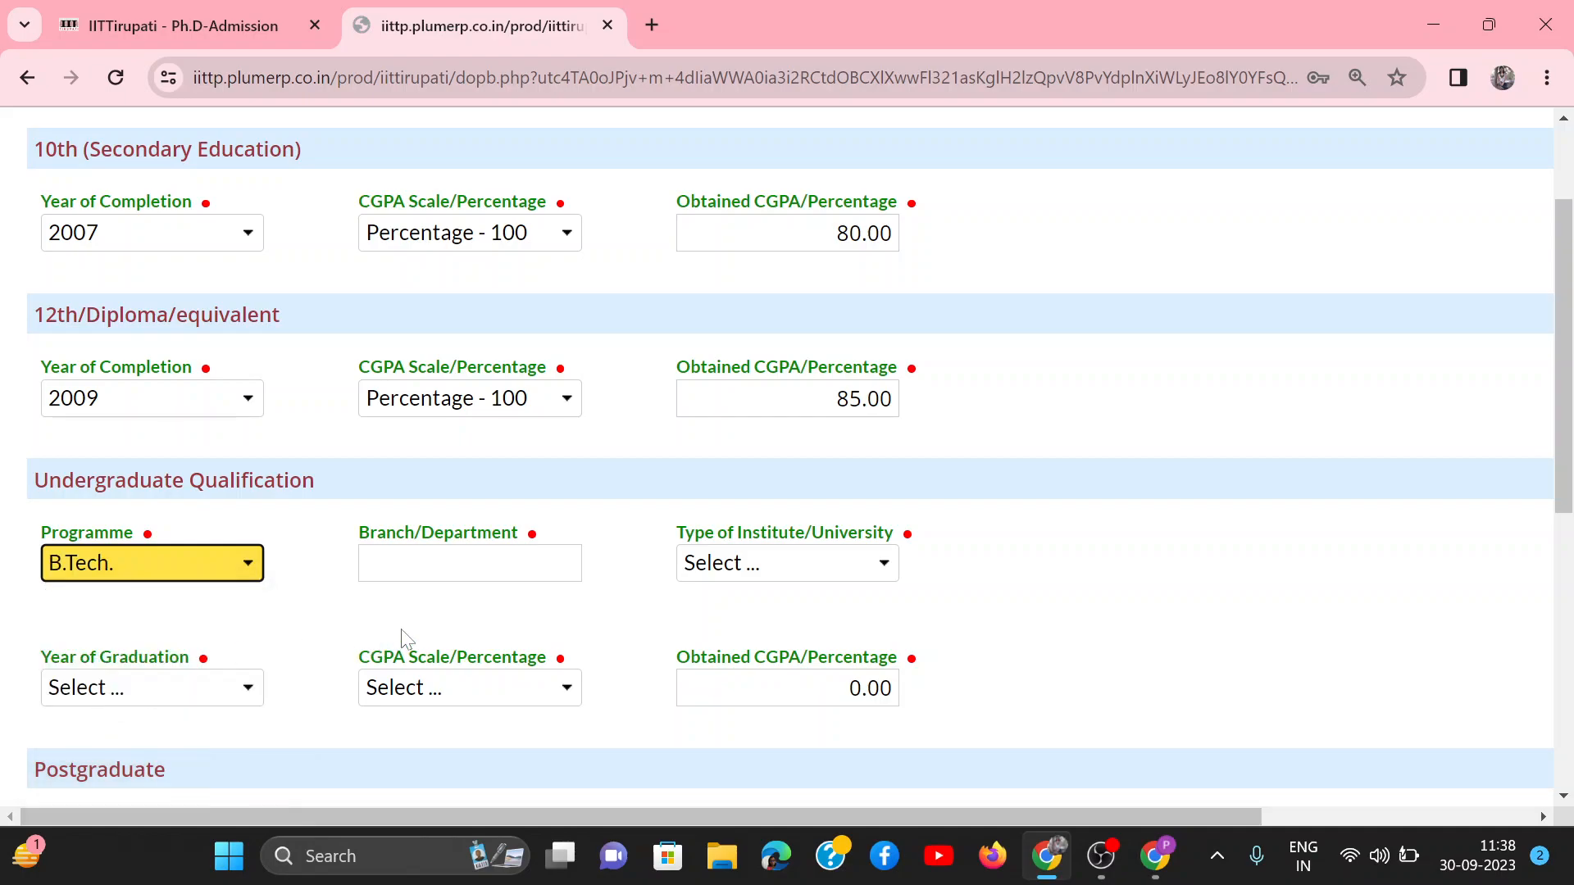
{"action": "left_click", "coordinate": [470, 563]}
{"action": "type", "text": "Chemical engg"}
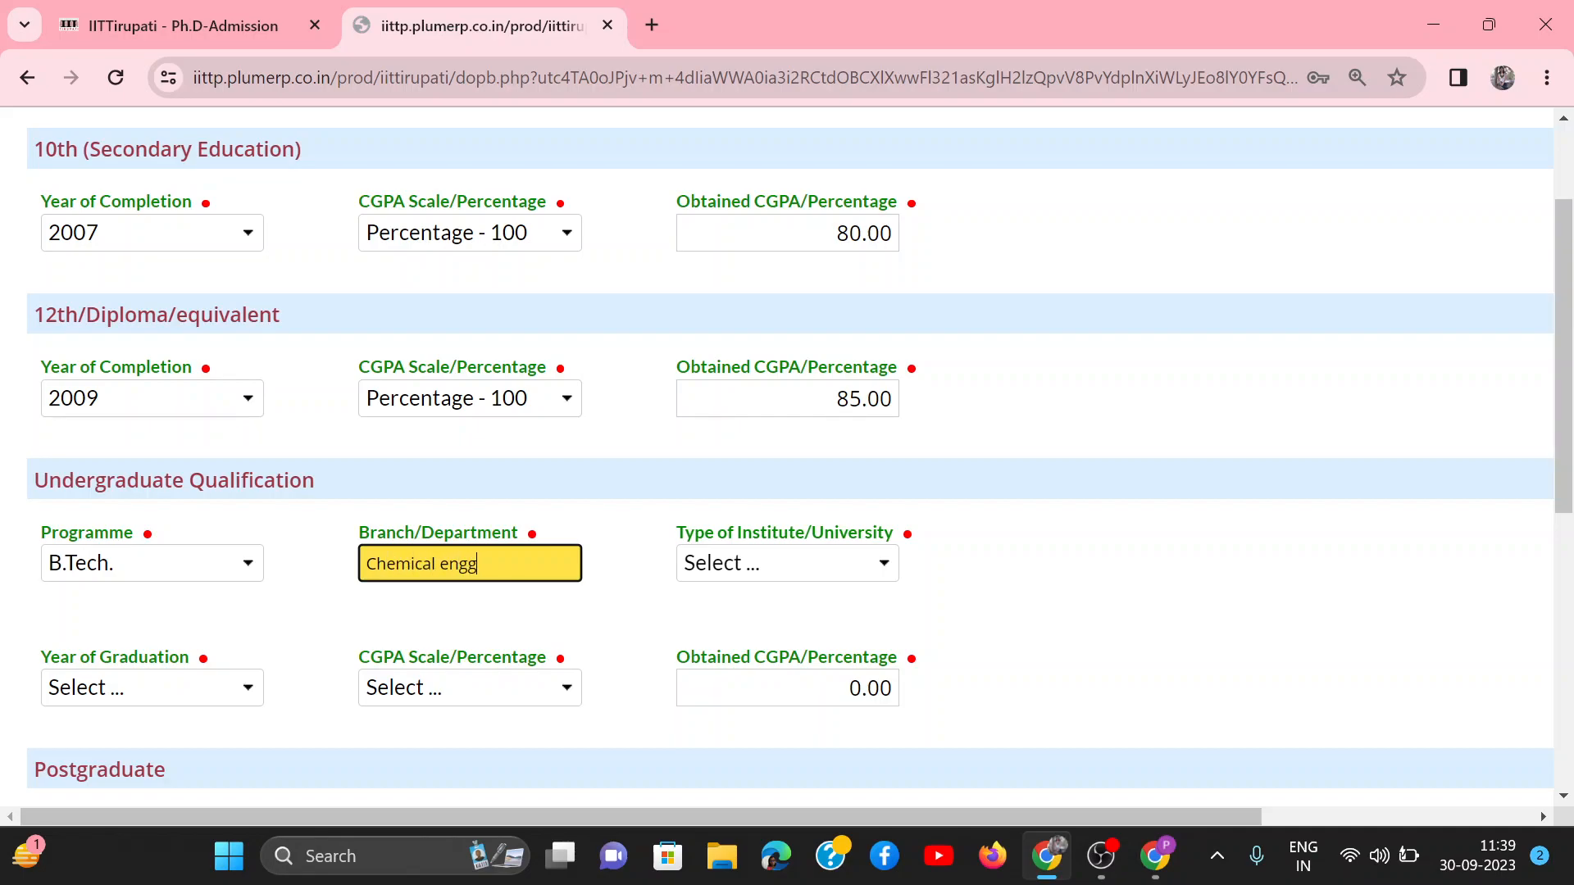
{"action": "left_click", "coordinate": [773, 563]}
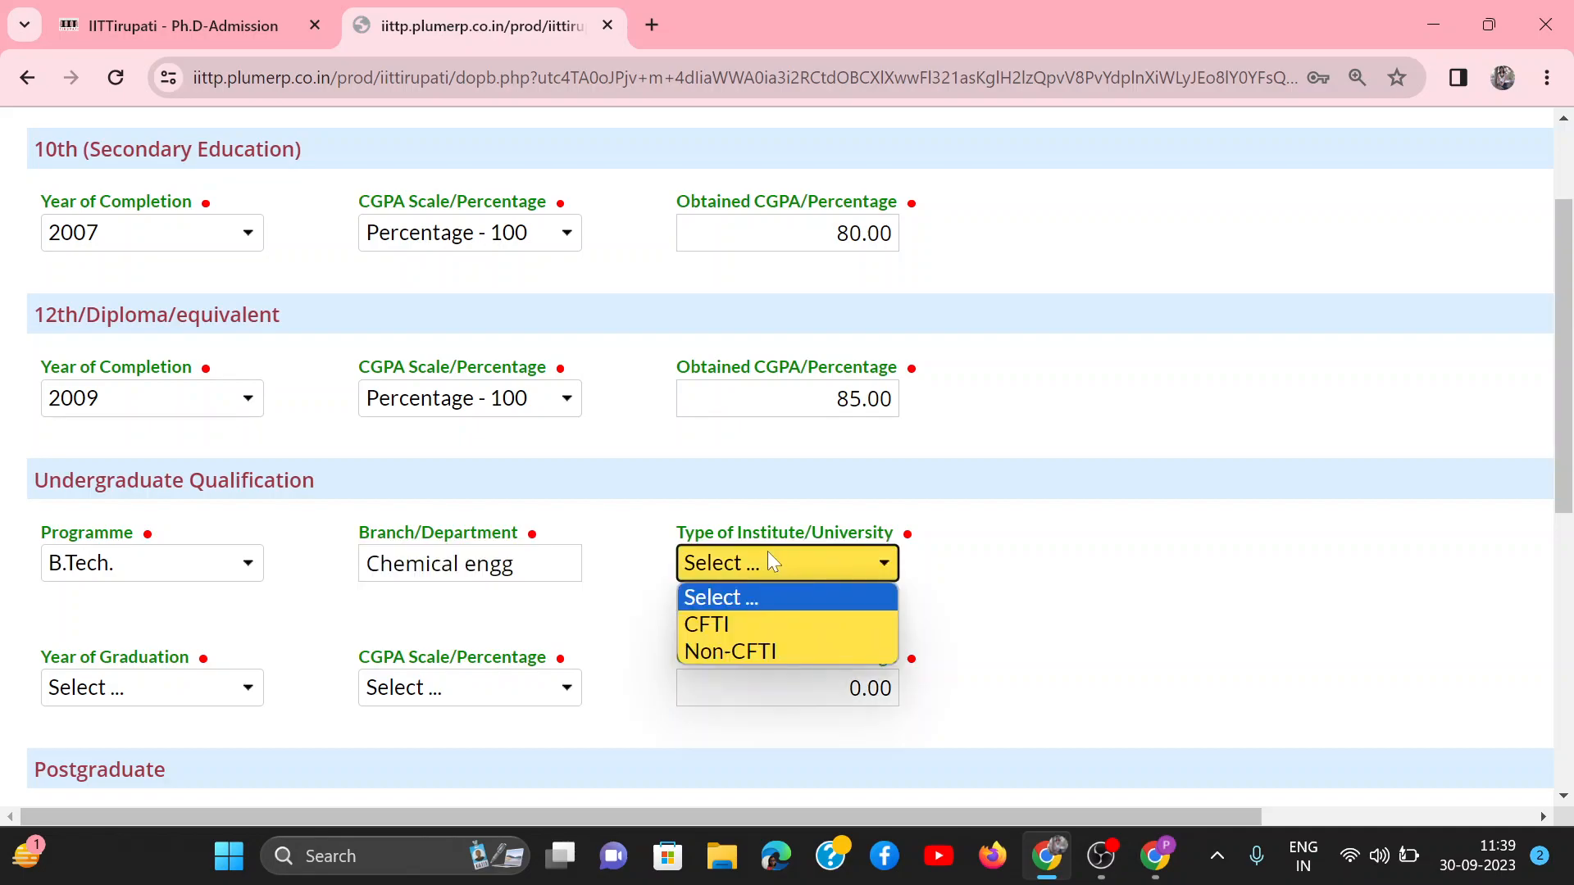
{"action": "left_click", "coordinate": [722, 654]}
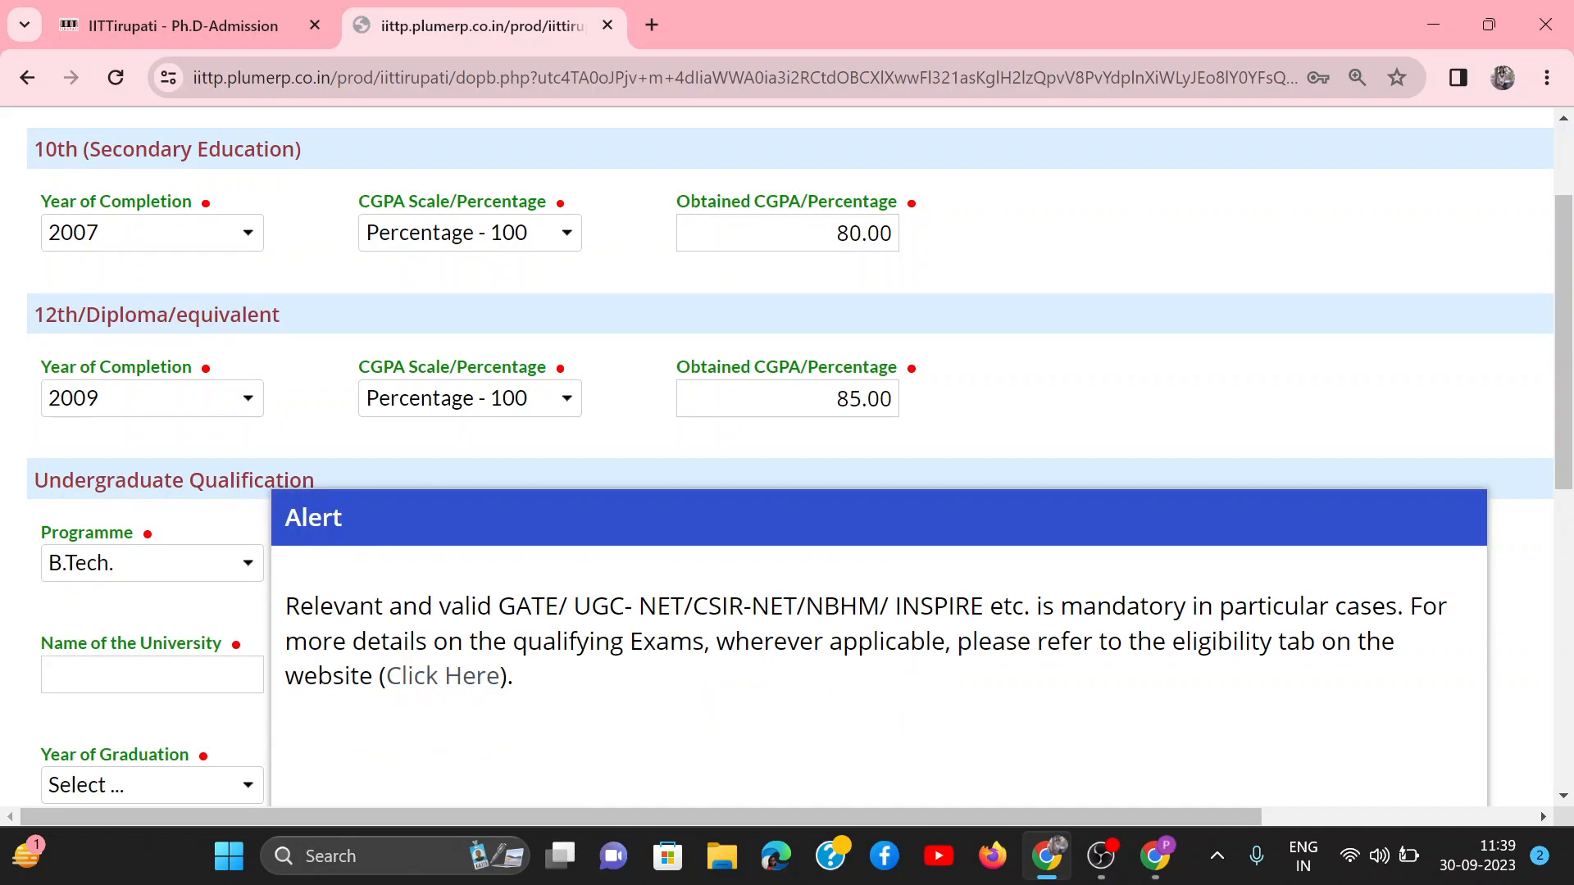
Step: Read the alert about when a valid GATE, UGC-NET, CSIR-NET, NBHM or INSPIRE qualification is mandatory
{"action": "scroll", "coordinate": [735, 636], "scroll_direction": "down", "scroll_amount": 4}
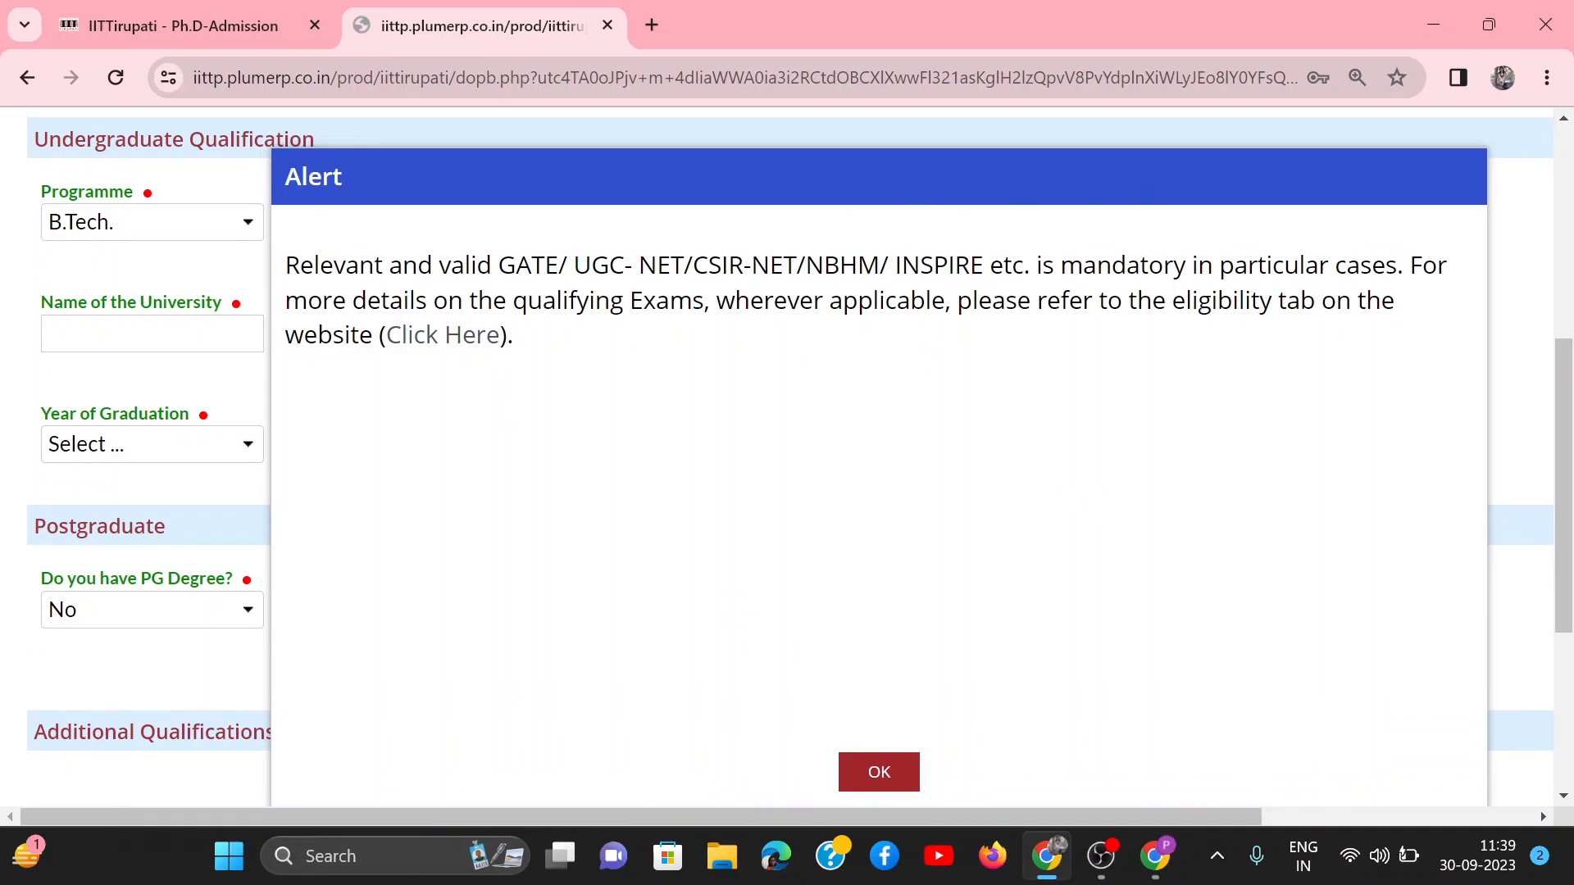
{"action": "left_click_drag", "start_coordinate": [439, 265], "coordinate": [1148, 264]}
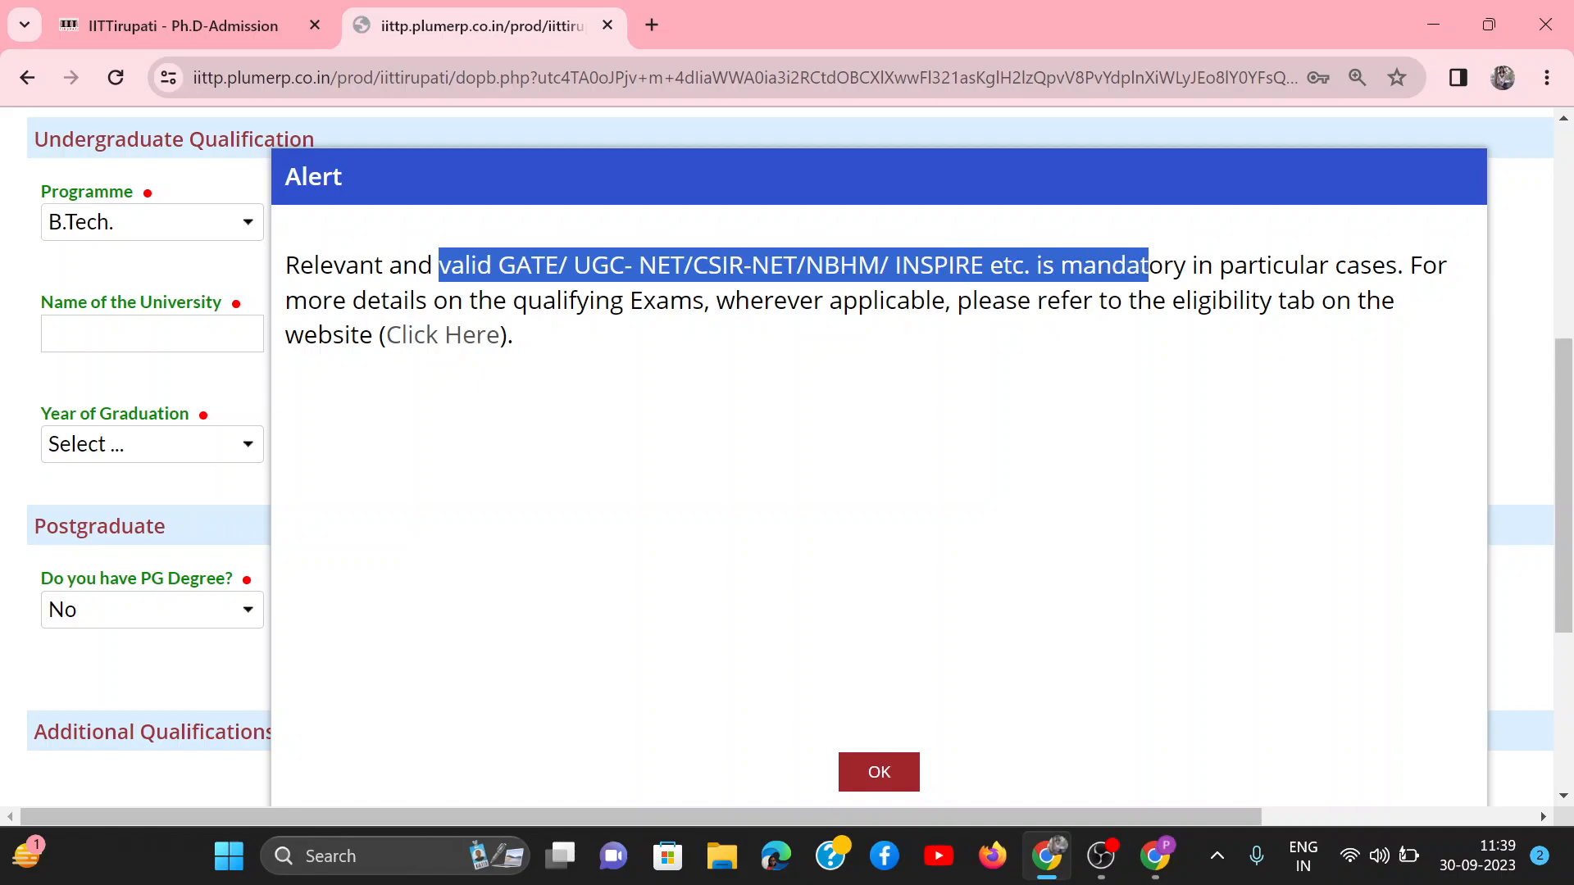
{"action": "left_click", "coordinate": [1070, 329]}
{"action": "left_click_drag", "start_coordinate": [1043, 265], "coordinate": [1405, 291]}
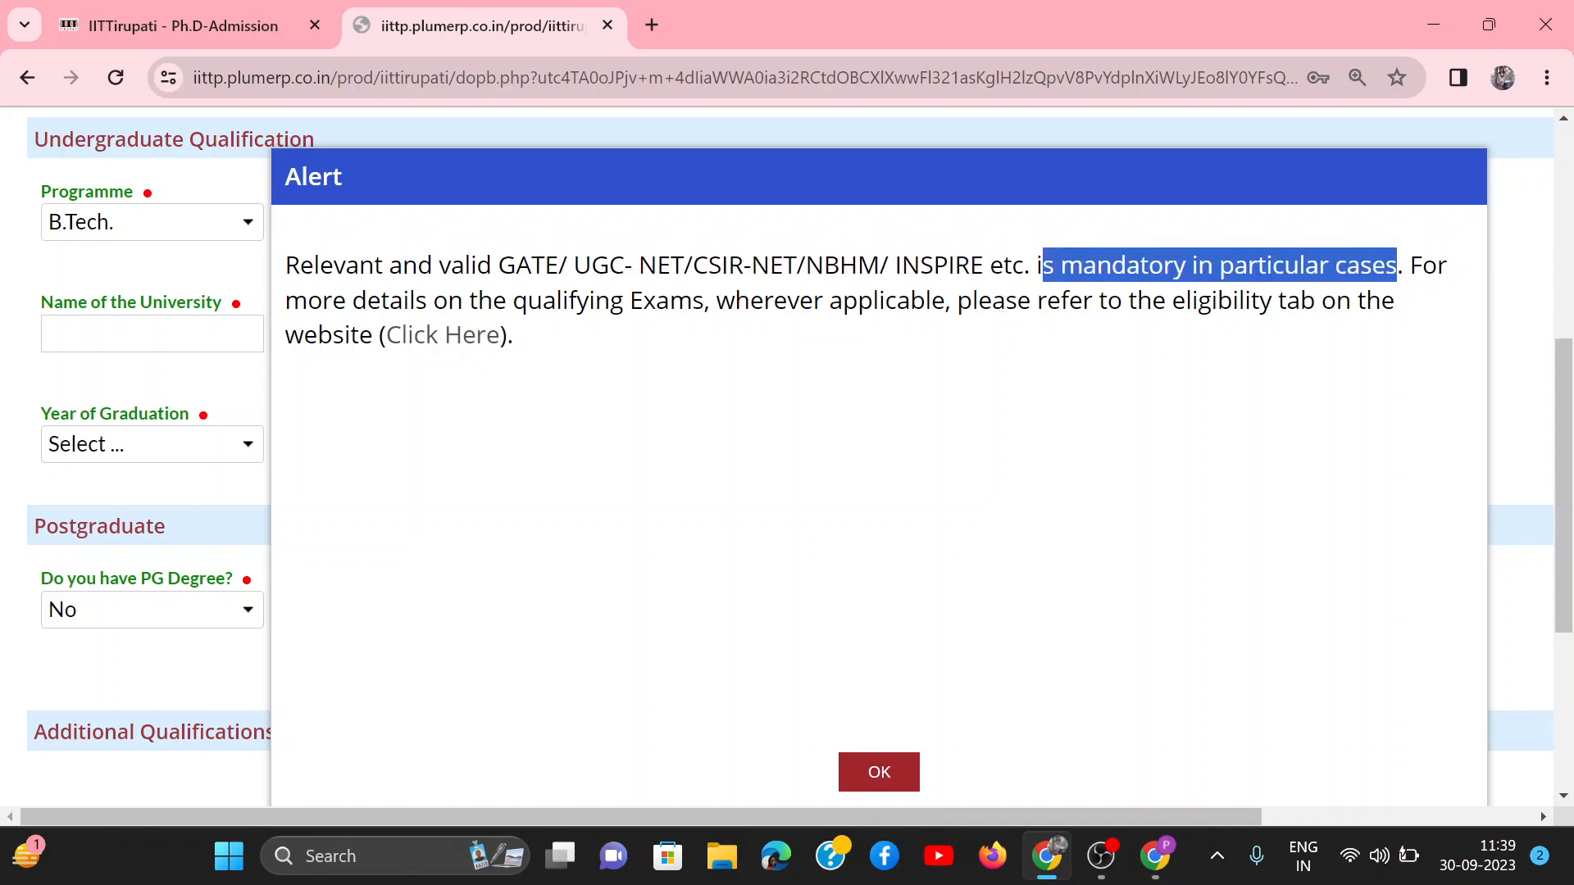
Step: Open the Ph.D. admission page linked in the alert and examine the eligibility table's first Engineering qualification row and its exam requirement
{"action": "left_click", "coordinate": [474, 344]}
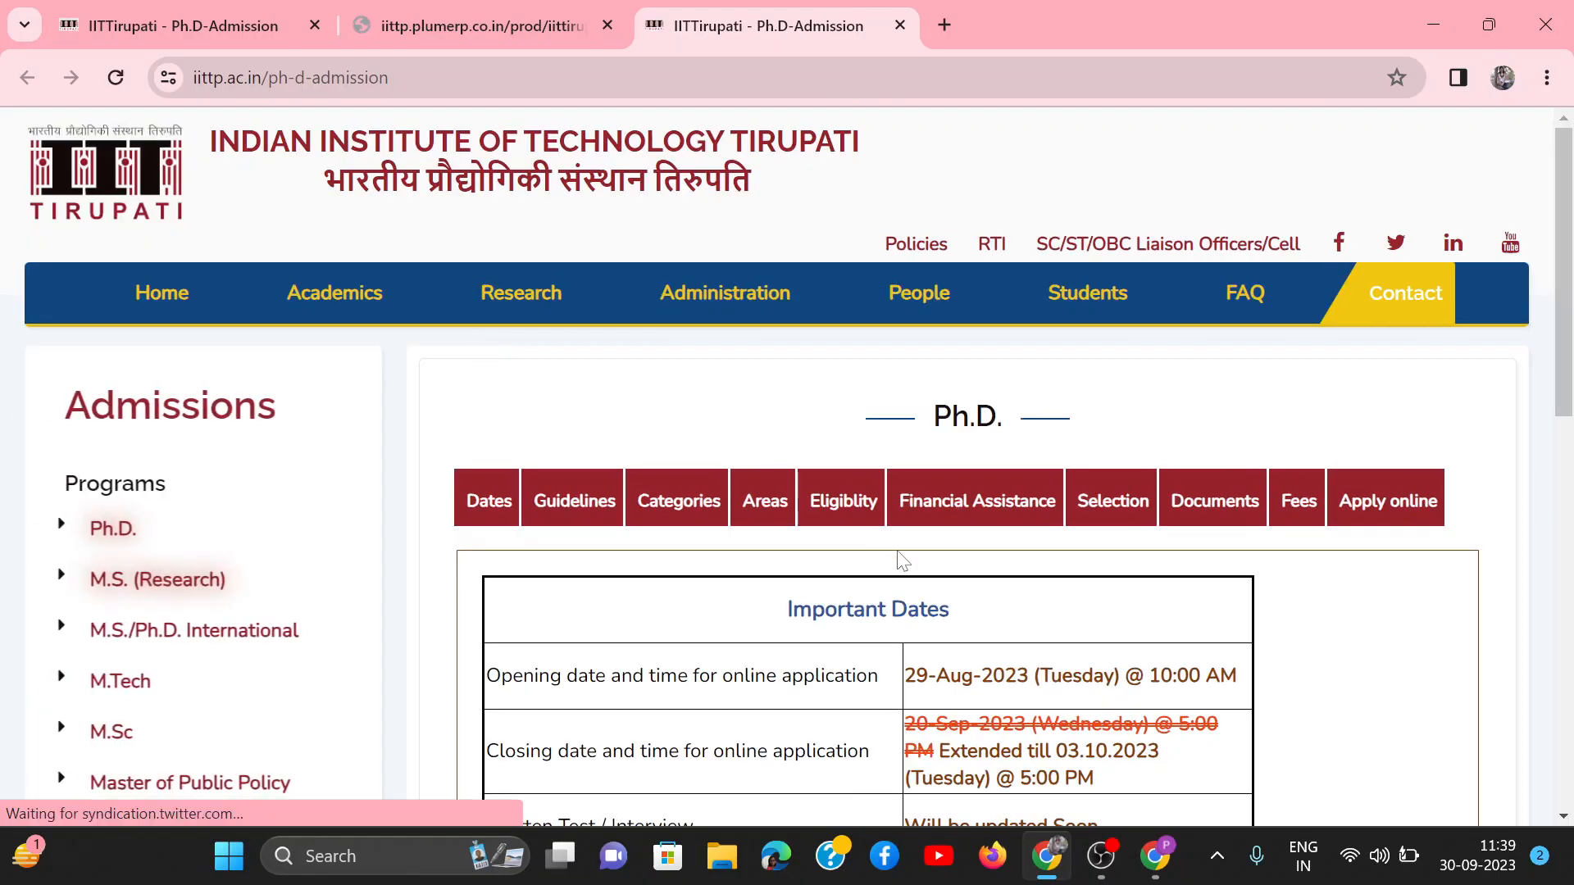
{"action": "scroll", "coordinate": [697, 424], "scroll_direction": "down", "scroll_amount": 2}
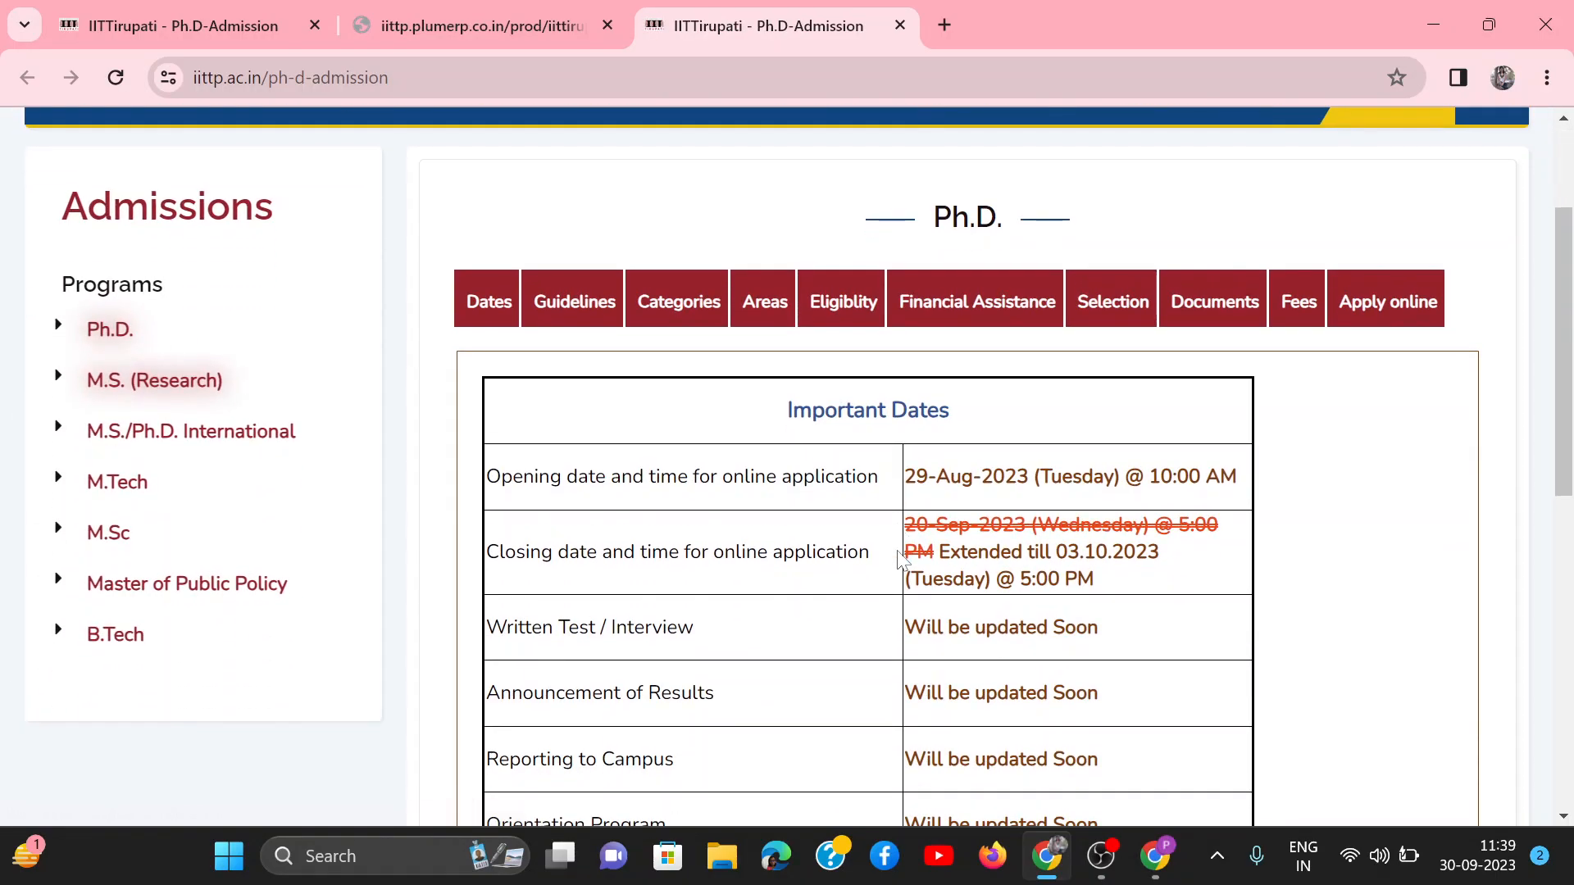
{"action": "left_click", "coordinate": [861, 316]}
{"action": "scroll", "coordinate": [861, 317], "scroll_direction": "down", "scroll_amount": 4}
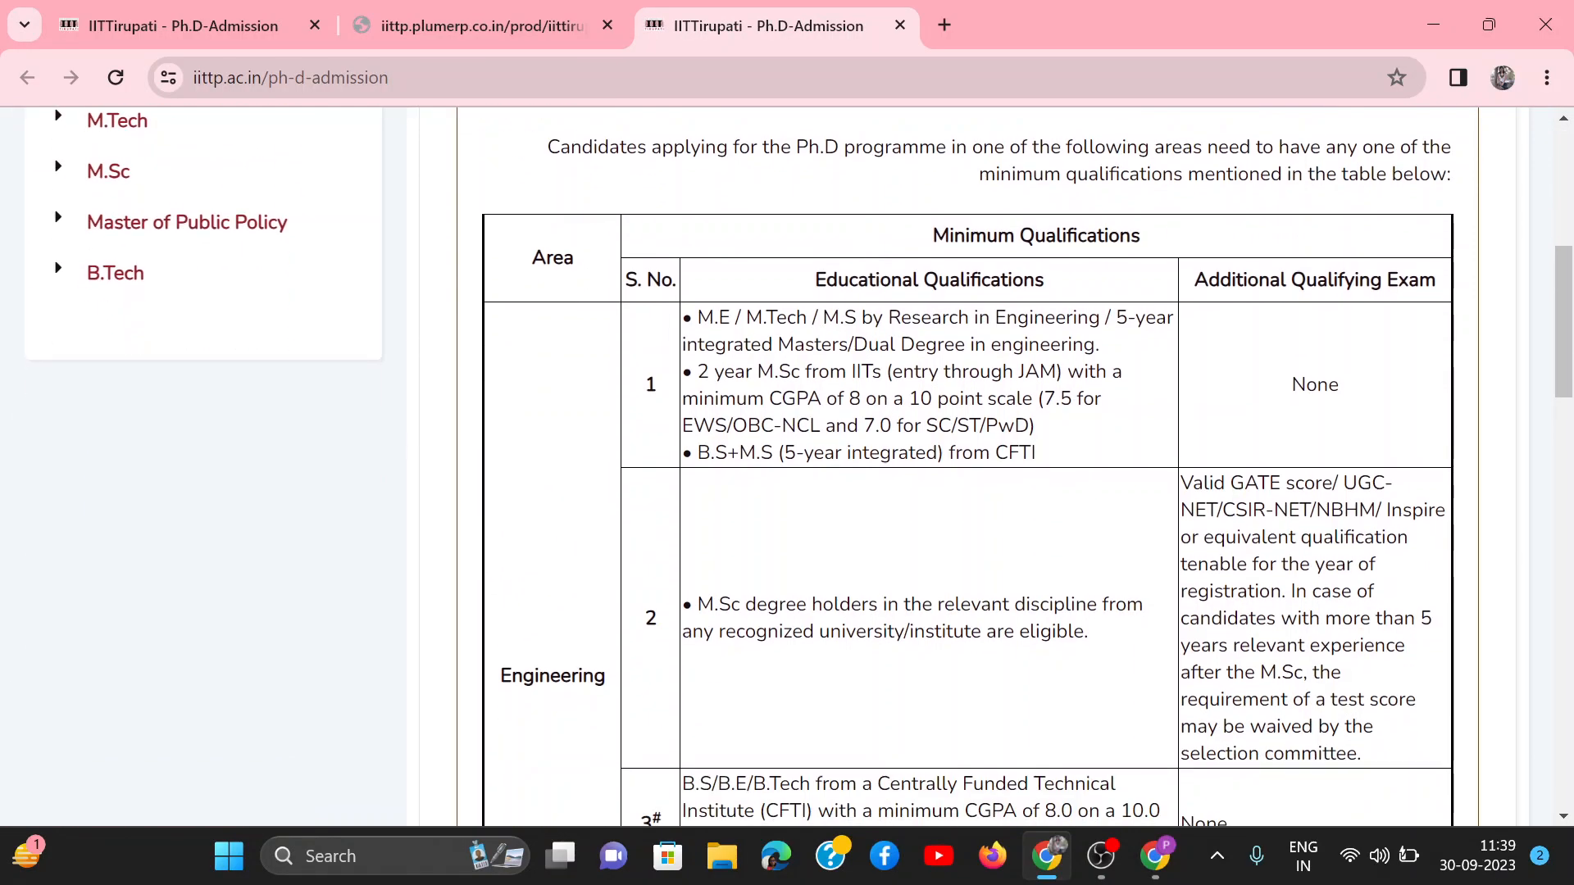
{"action": "left_click_drag", "start_coordinate": [698, 317], "coordinate": [1064, 453]}
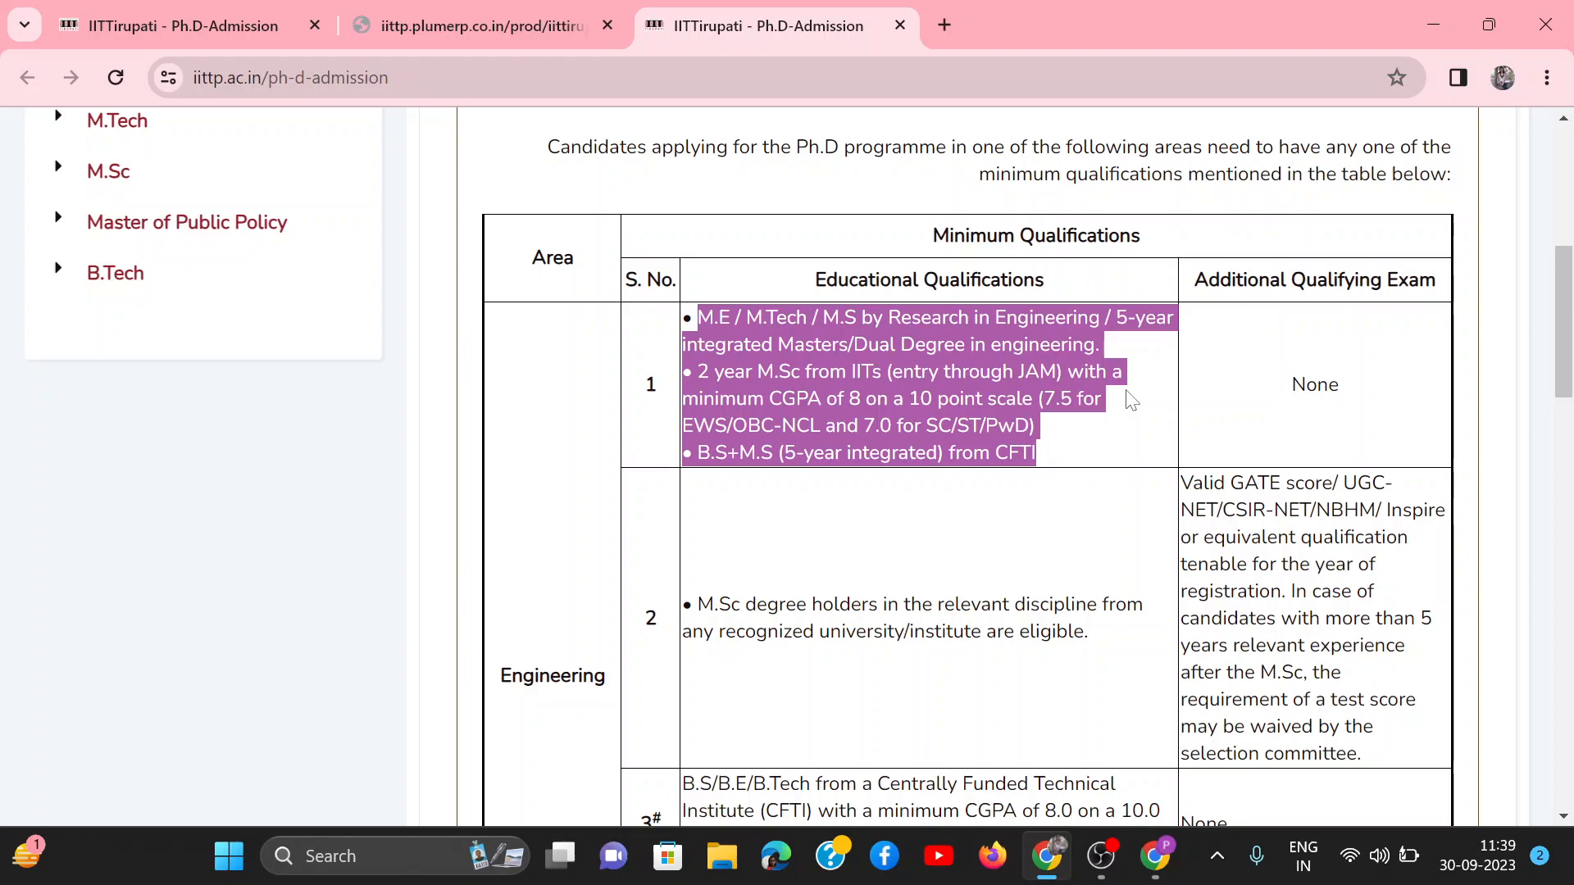
{"action": "left_click", "coordinate": [1308, 369]}
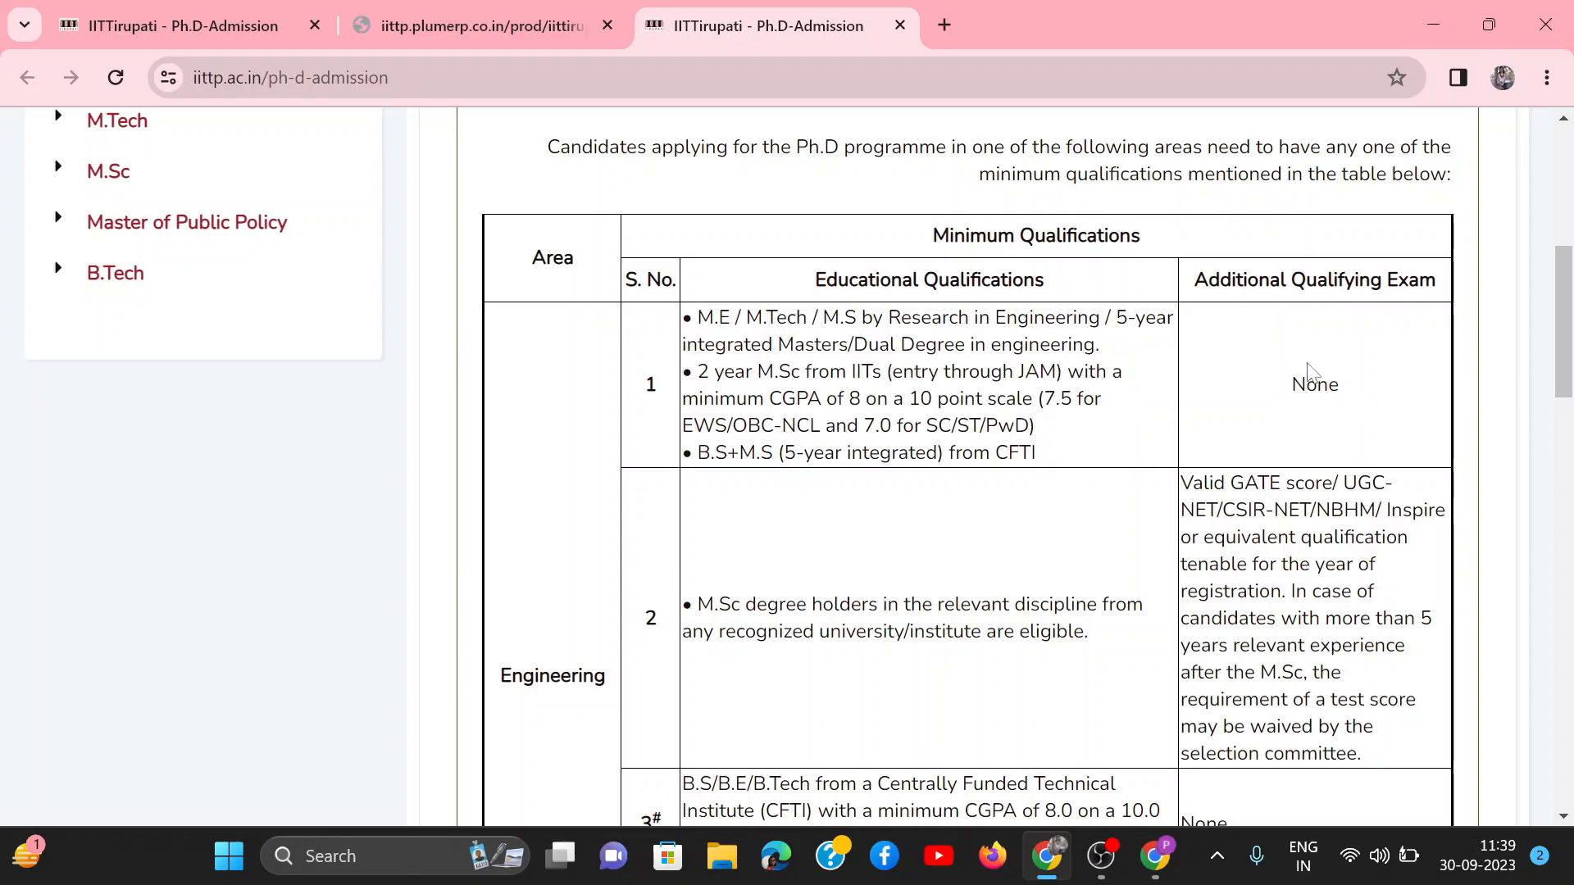
Step: Return to the application form, dismiss the alert, and enter BATU as both the undergraduate university and college name
{"action": "left_click", "coordinate": [526, 14]}
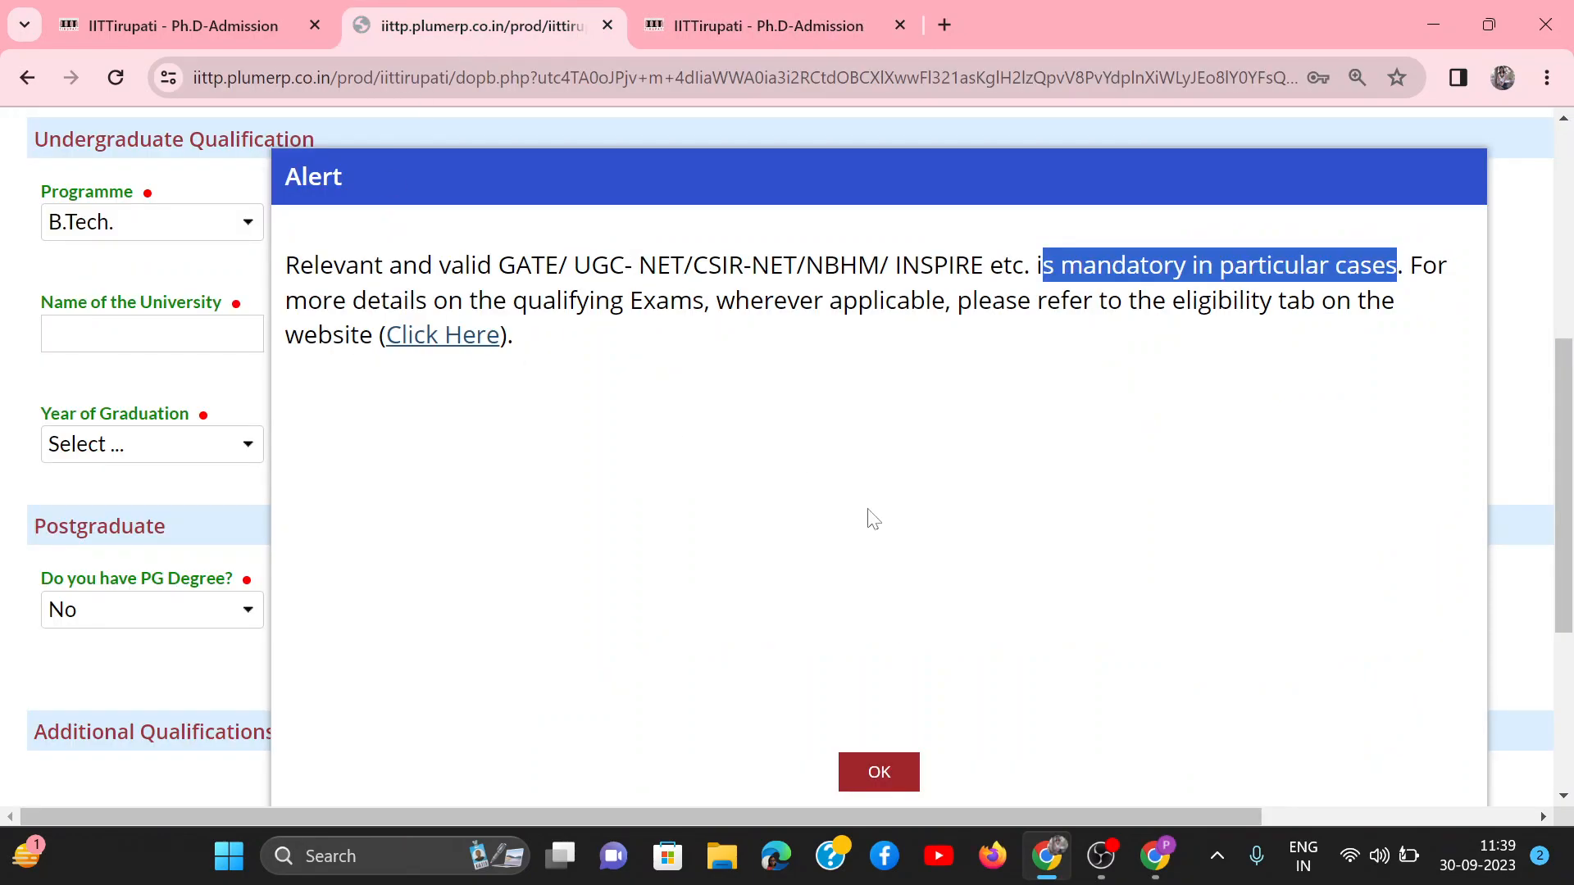
{"action": "left_click", "coordinate": [875, 772]}
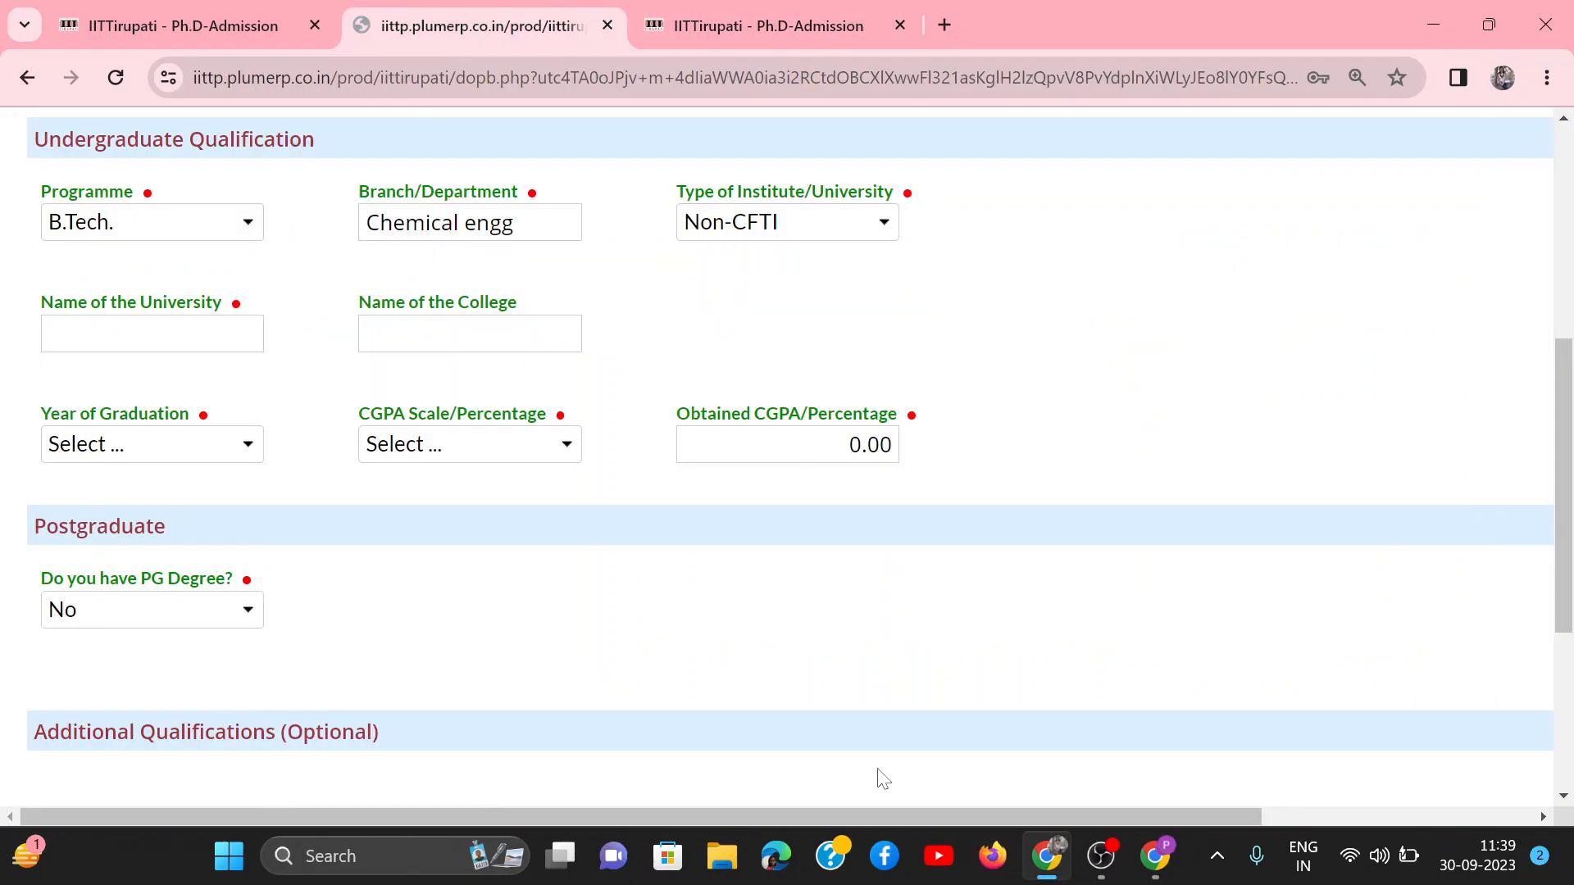
{"action": "scroll", "coordinate": [453, 449], "scroll_direction": "down", "scroll_amount": 1}
{"action": "left_click", "coordinate": [152, 302]}
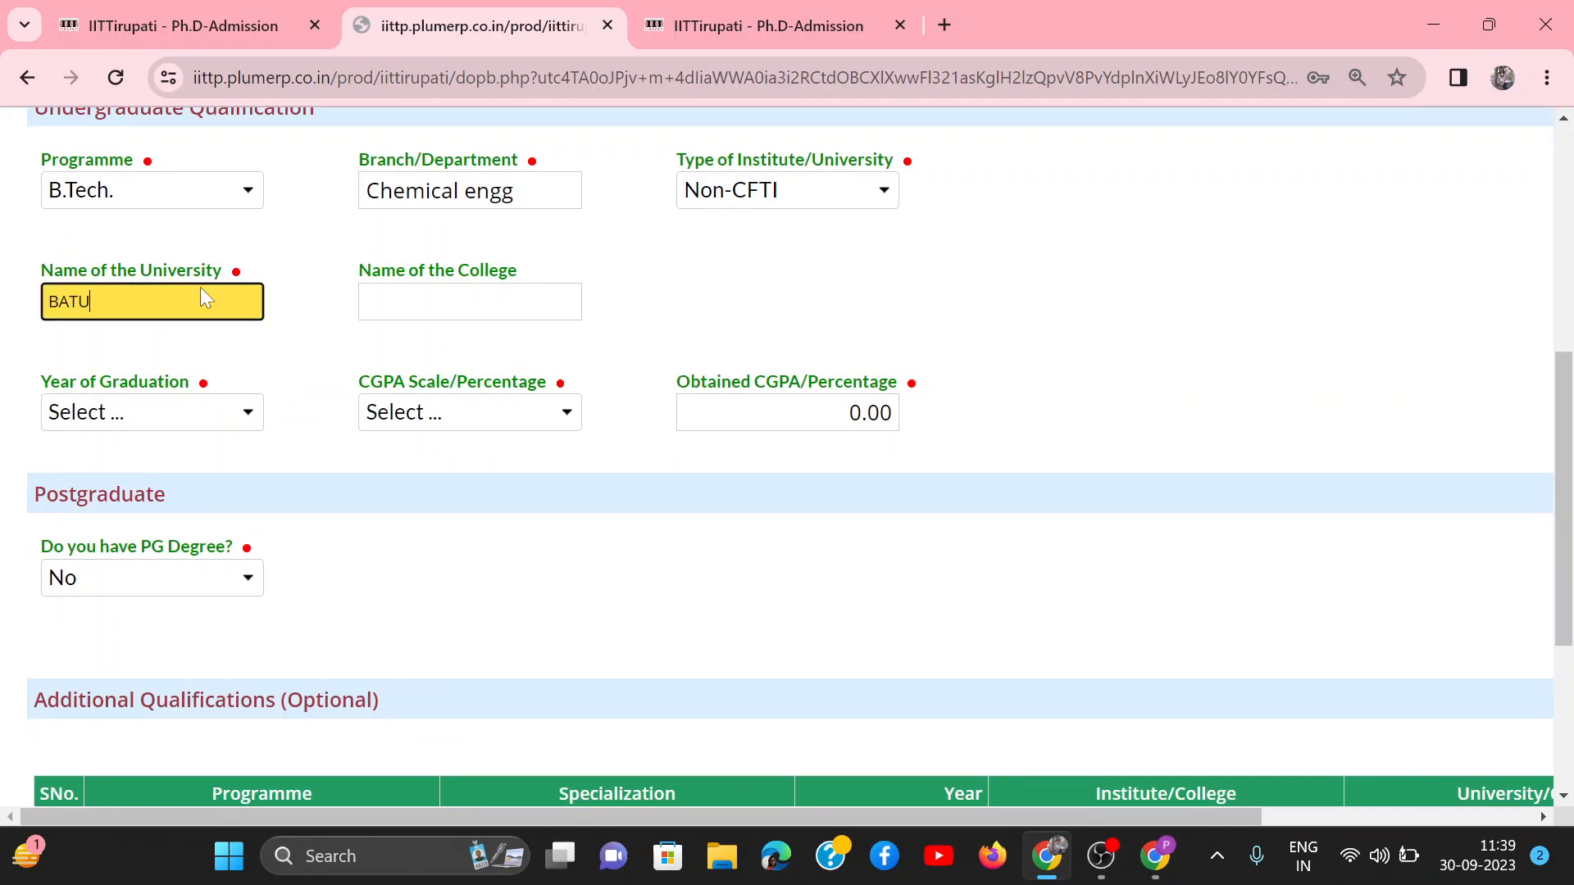
{"action": "key", "text": "Tab"}
{"action": "type", "text": "BAT"}
Step: Set the undergraduate year of graduation to 2014, the scale to CGPA - 10 Point scale and the obtained CGPA to 9.00
{"action": "left_click", "coordinate": [225, 418]}
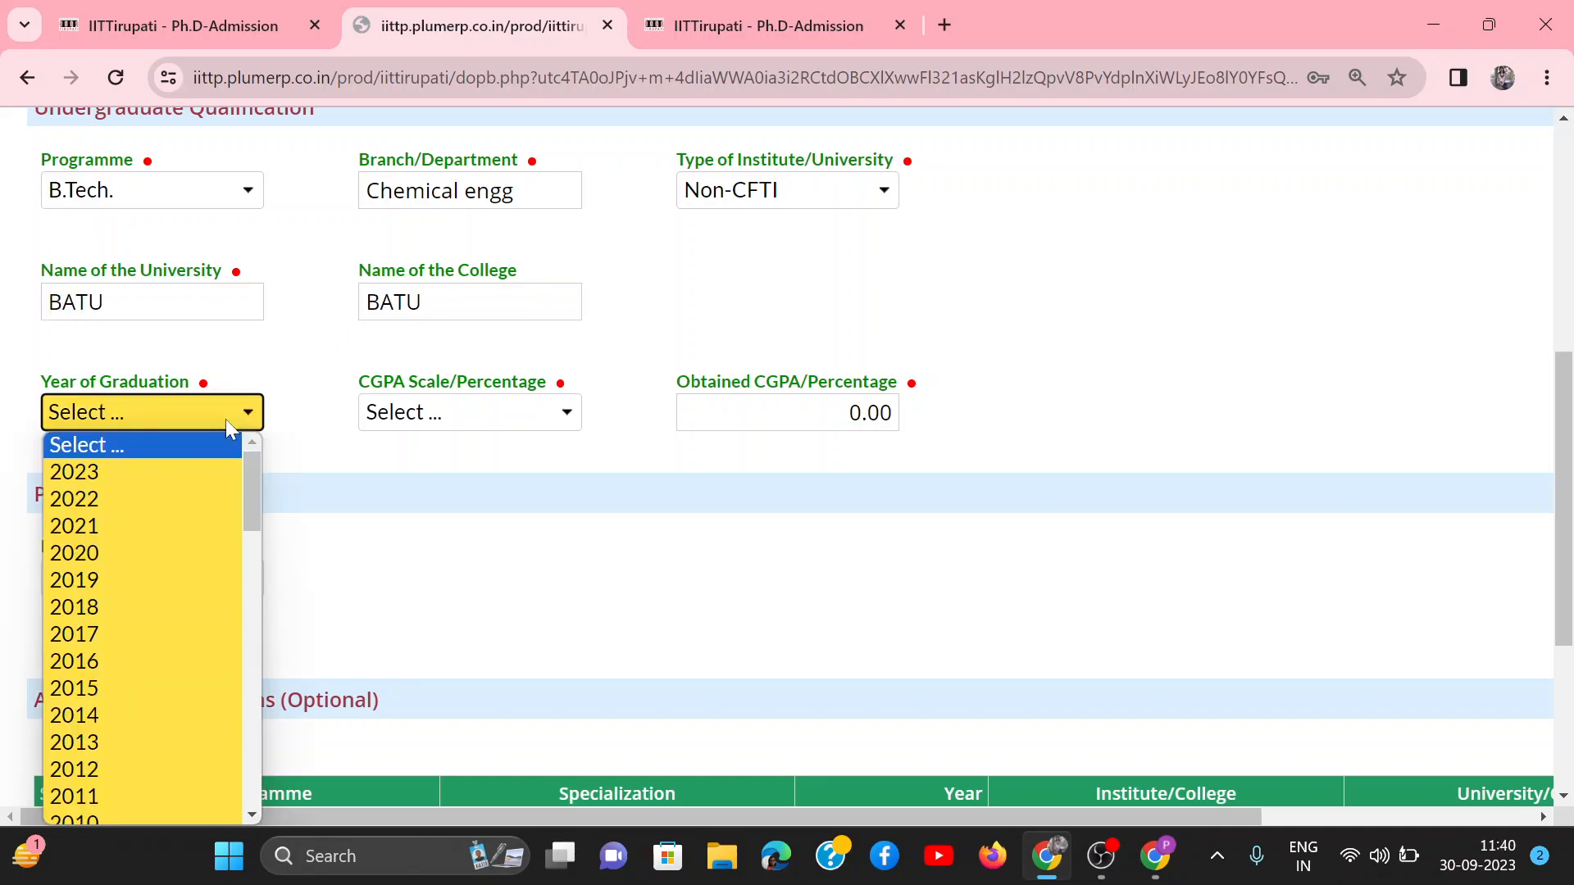
{"action": "left_click", "coordinate": [67, 715]}
{"action": "left_click", "coordinate": [501, 427]}
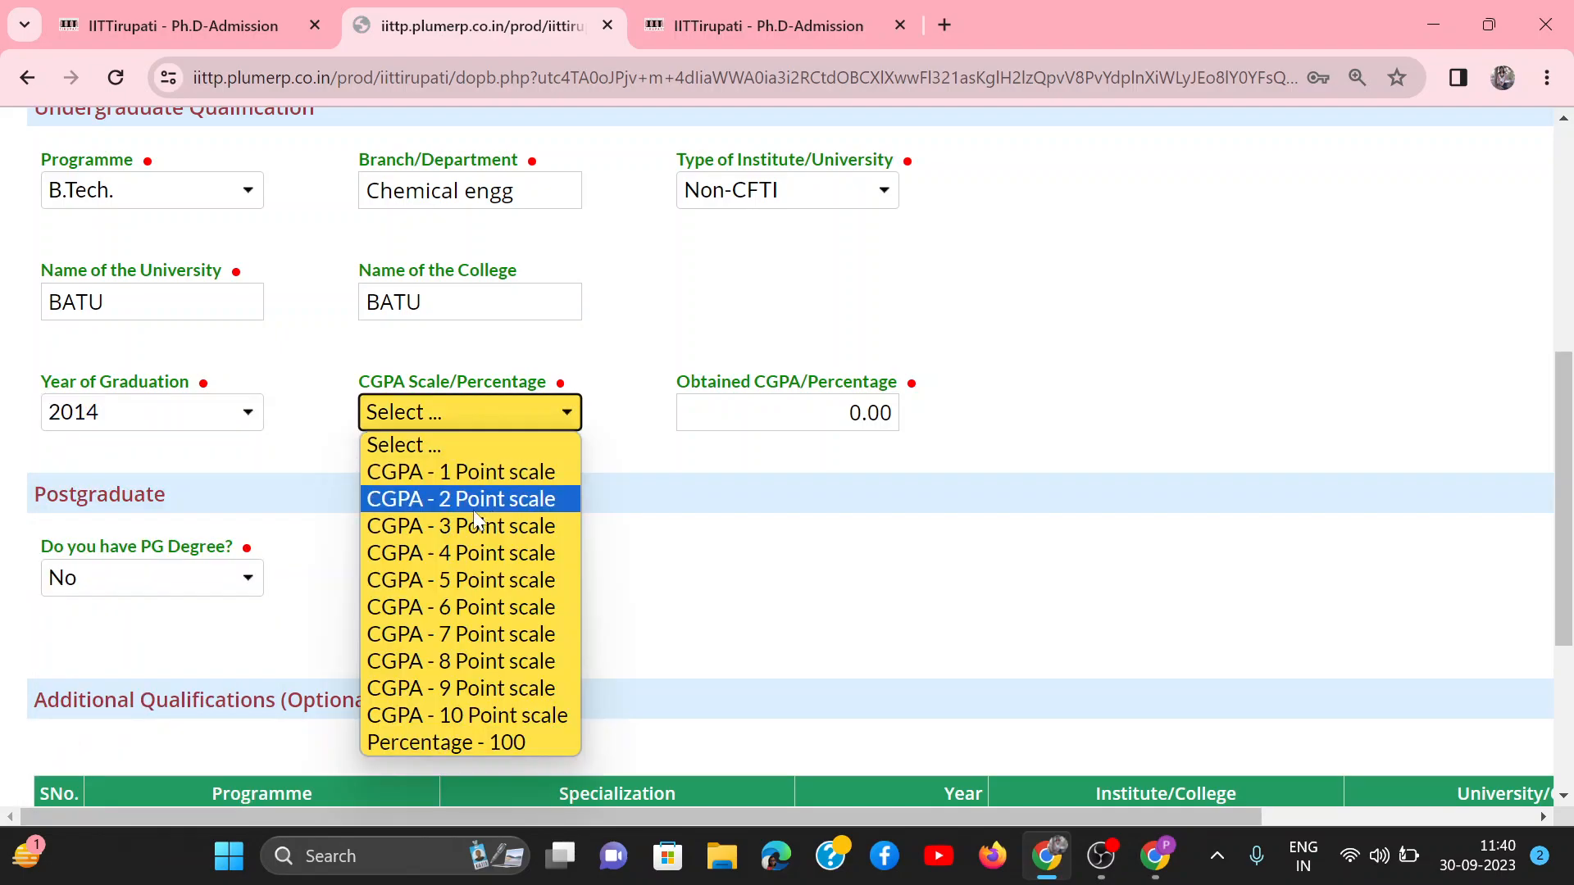
{"action": "left_click", "coordinate": [459, 718]}
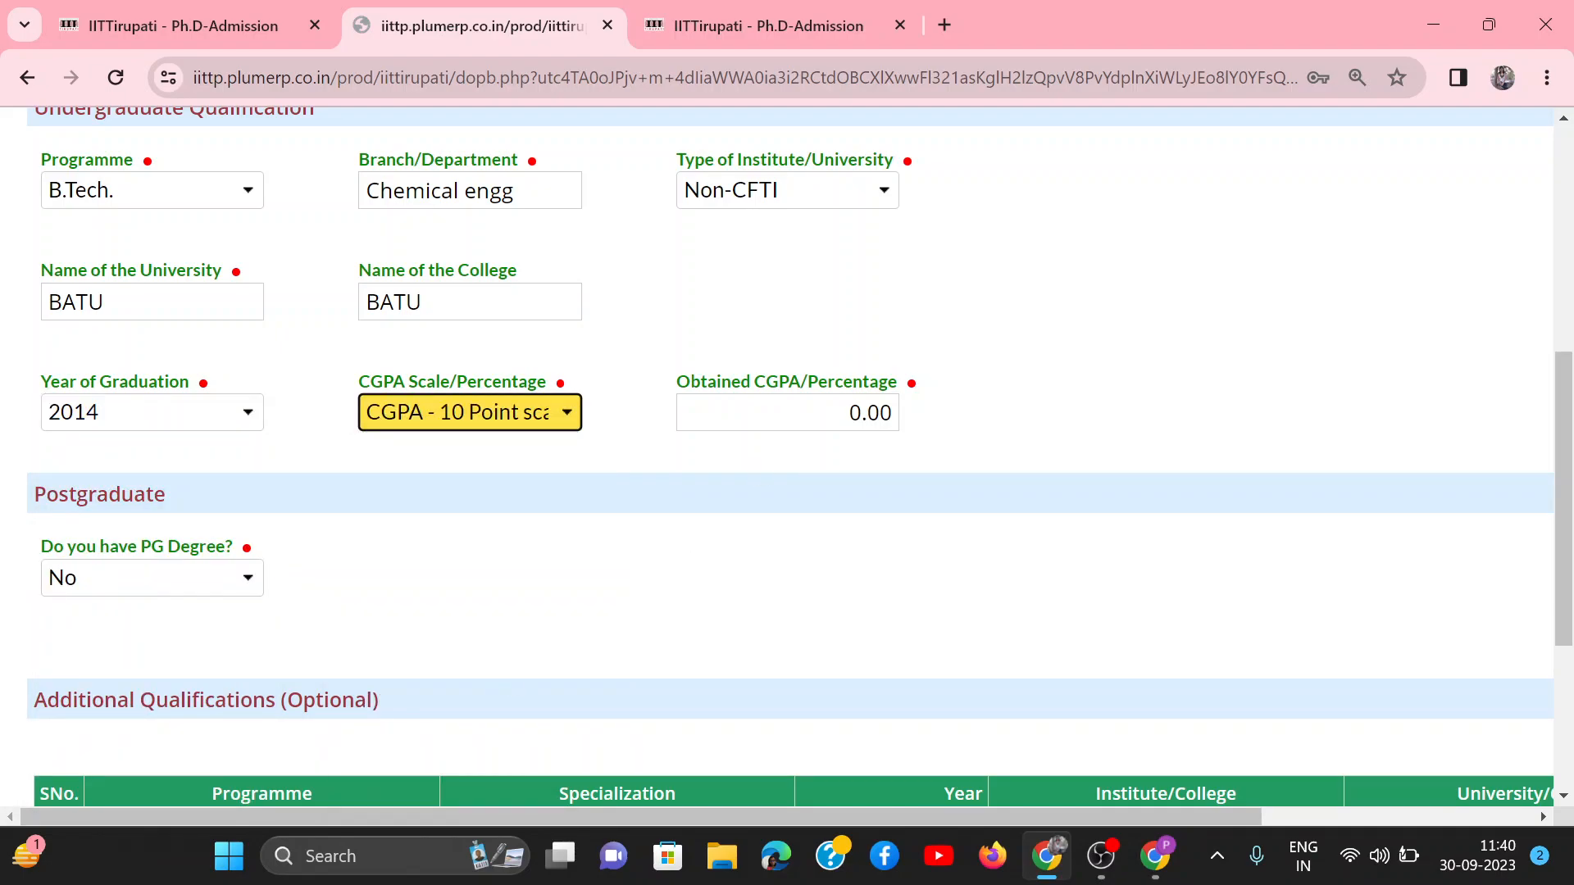
{"action": "left_click", "coordinate": [820, 414]}
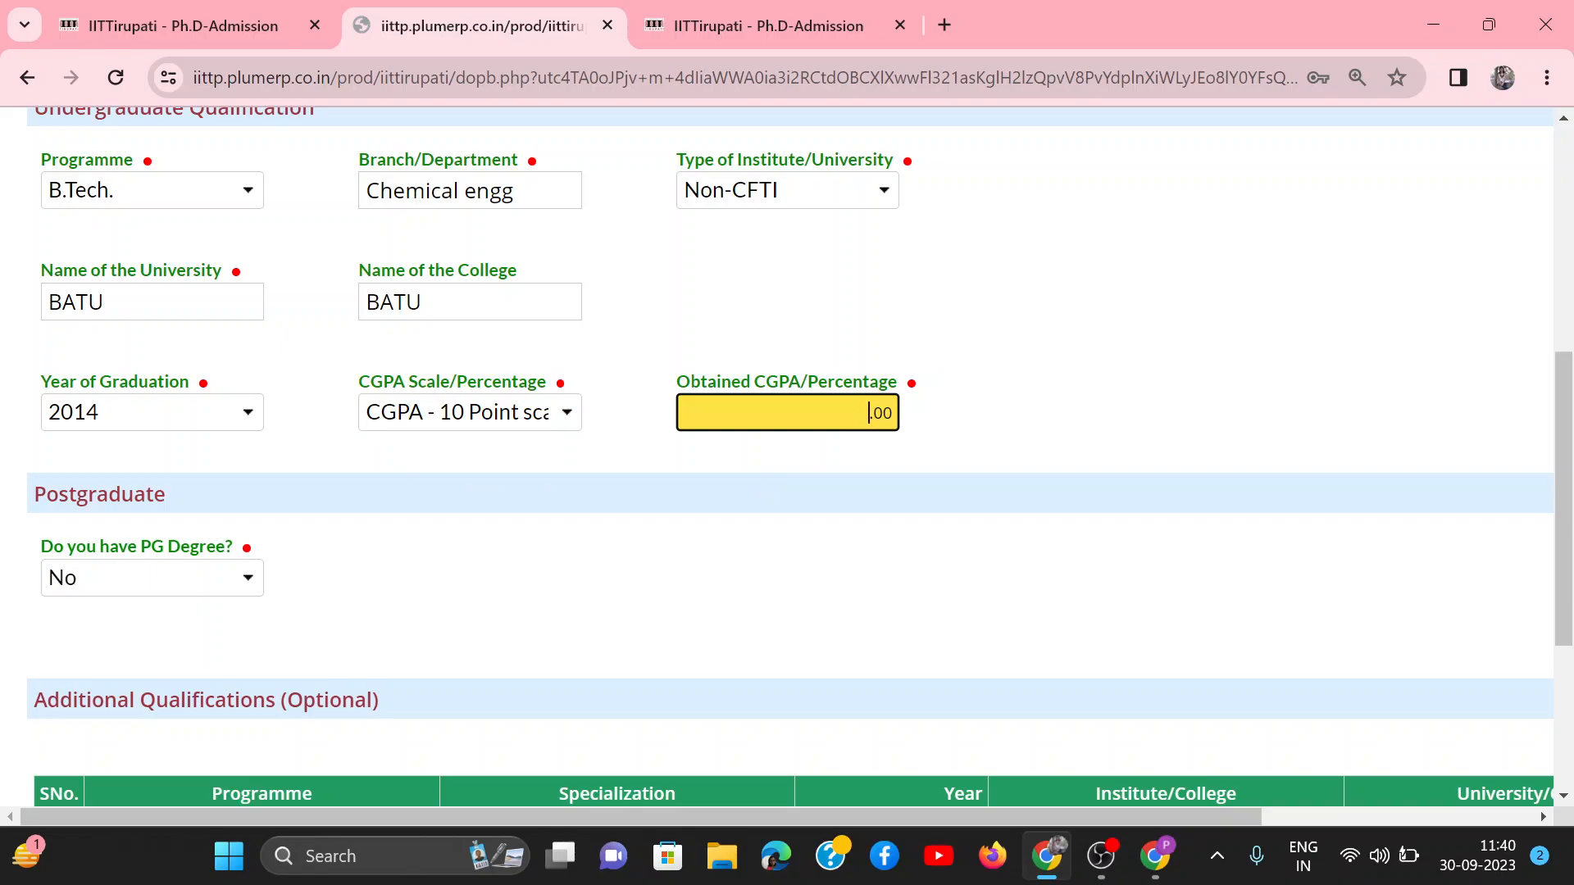
Step: Answer Yes to having a PG degree and set its programme to M.Tech. with the specialization Chemical engg
{"action": "left_click", "coordinate": [129, 579]}
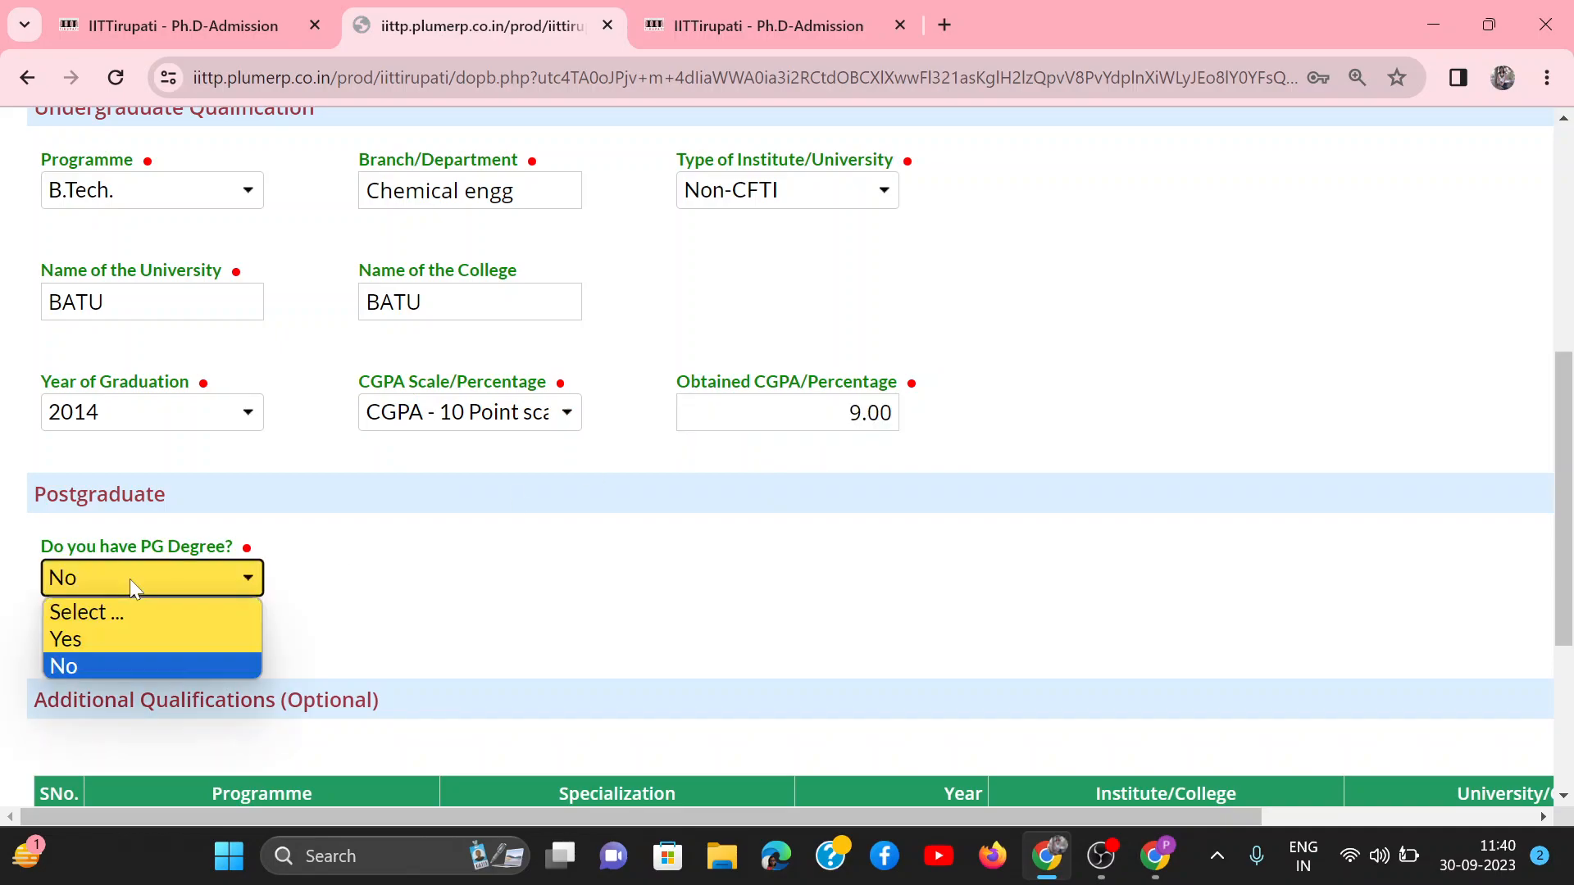
{"action": "left_click", "coordinate": [68, 639]}
{"action": "scroll", "coordinate": [468, 545], "scroll_direction": "down", "scroll_amount": 2}
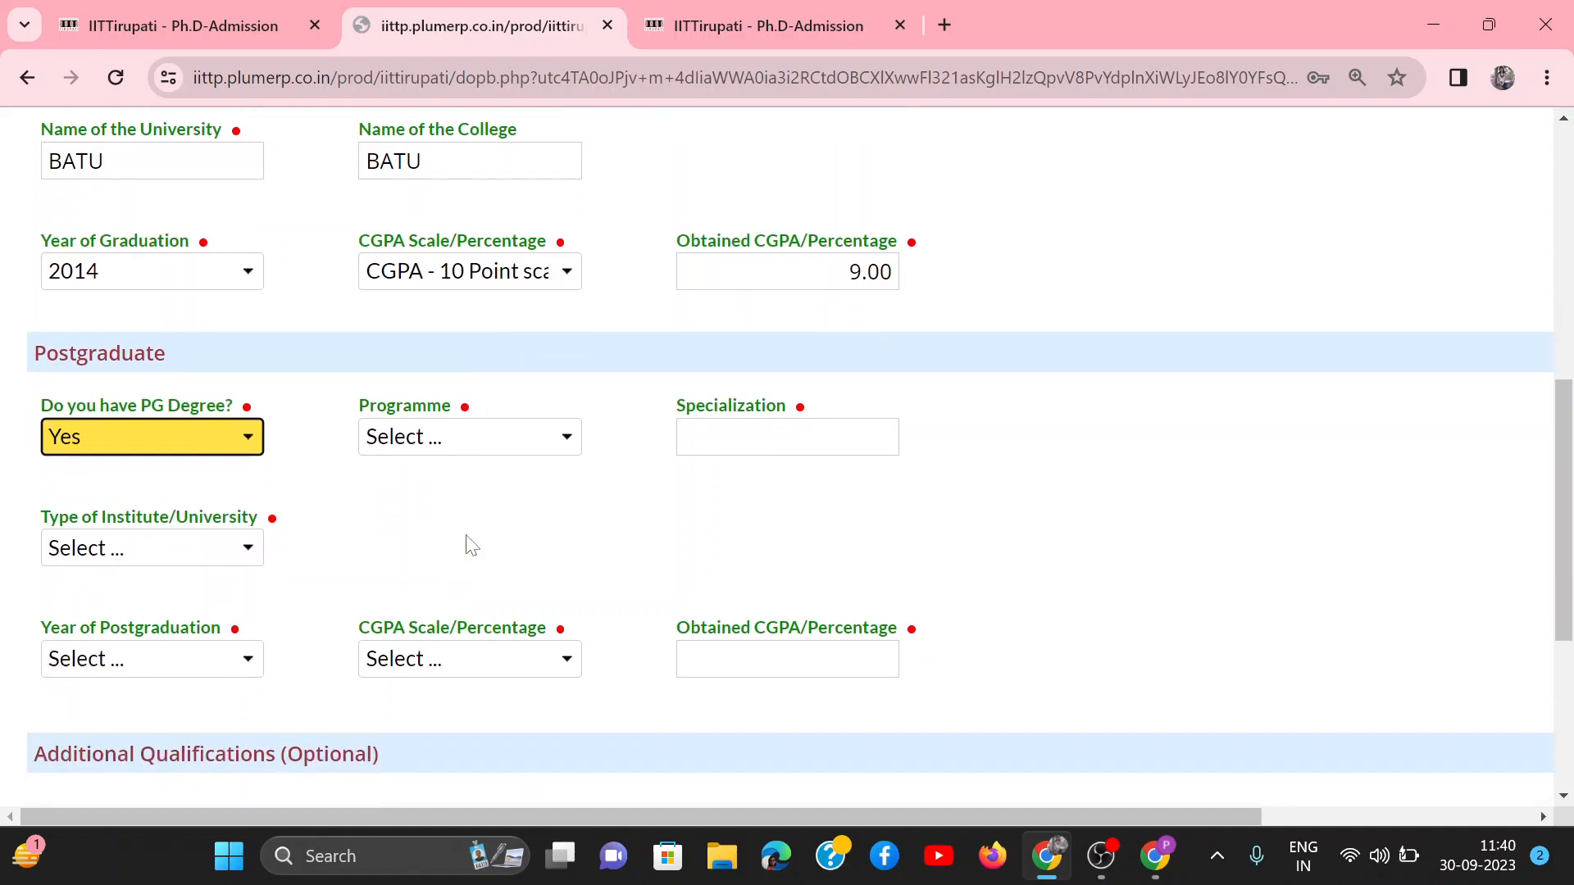
{"action": "left_click", "coordinate": [486, 400]}
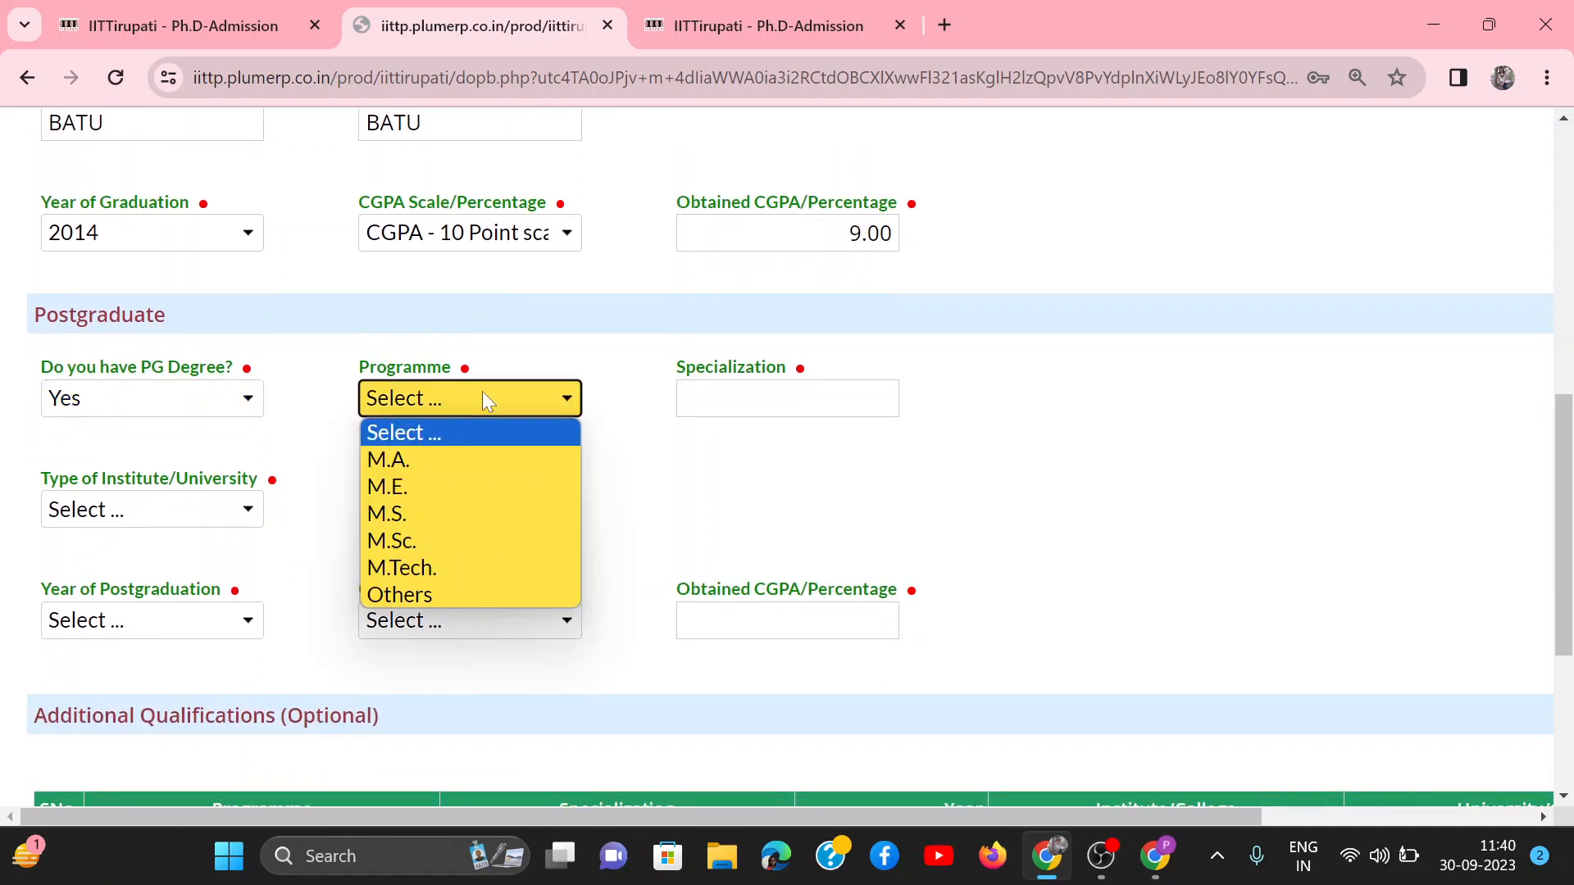
{"action": "left_click", "coordinate": [411, 568]}
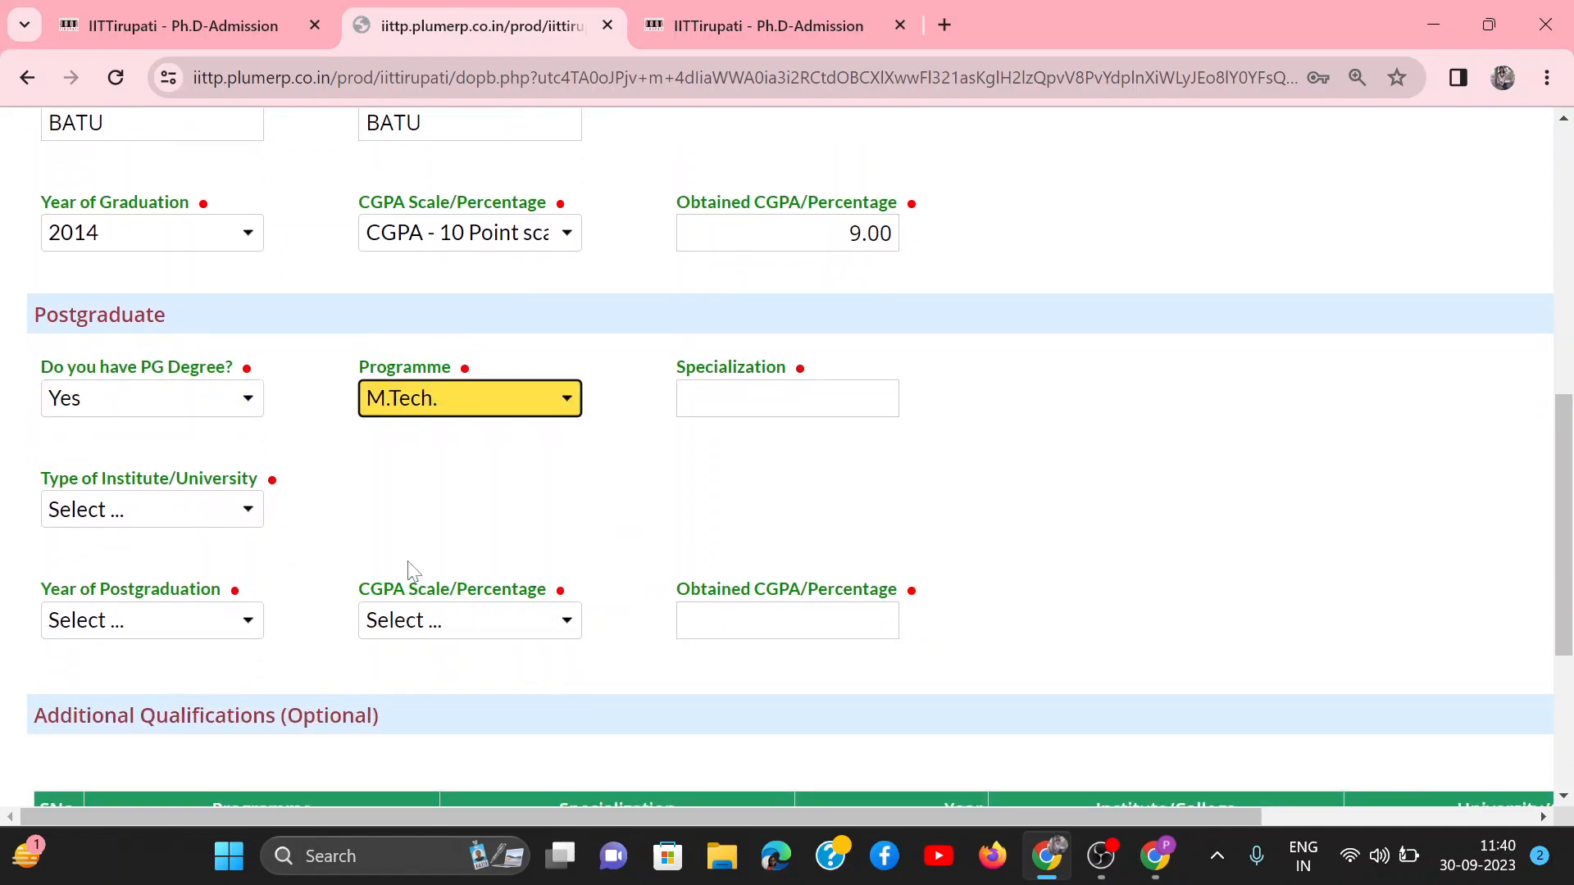
{"action": "left_click", "coordinate": [725, 400]}
{"action": "type", "text": "Chemical engg"}
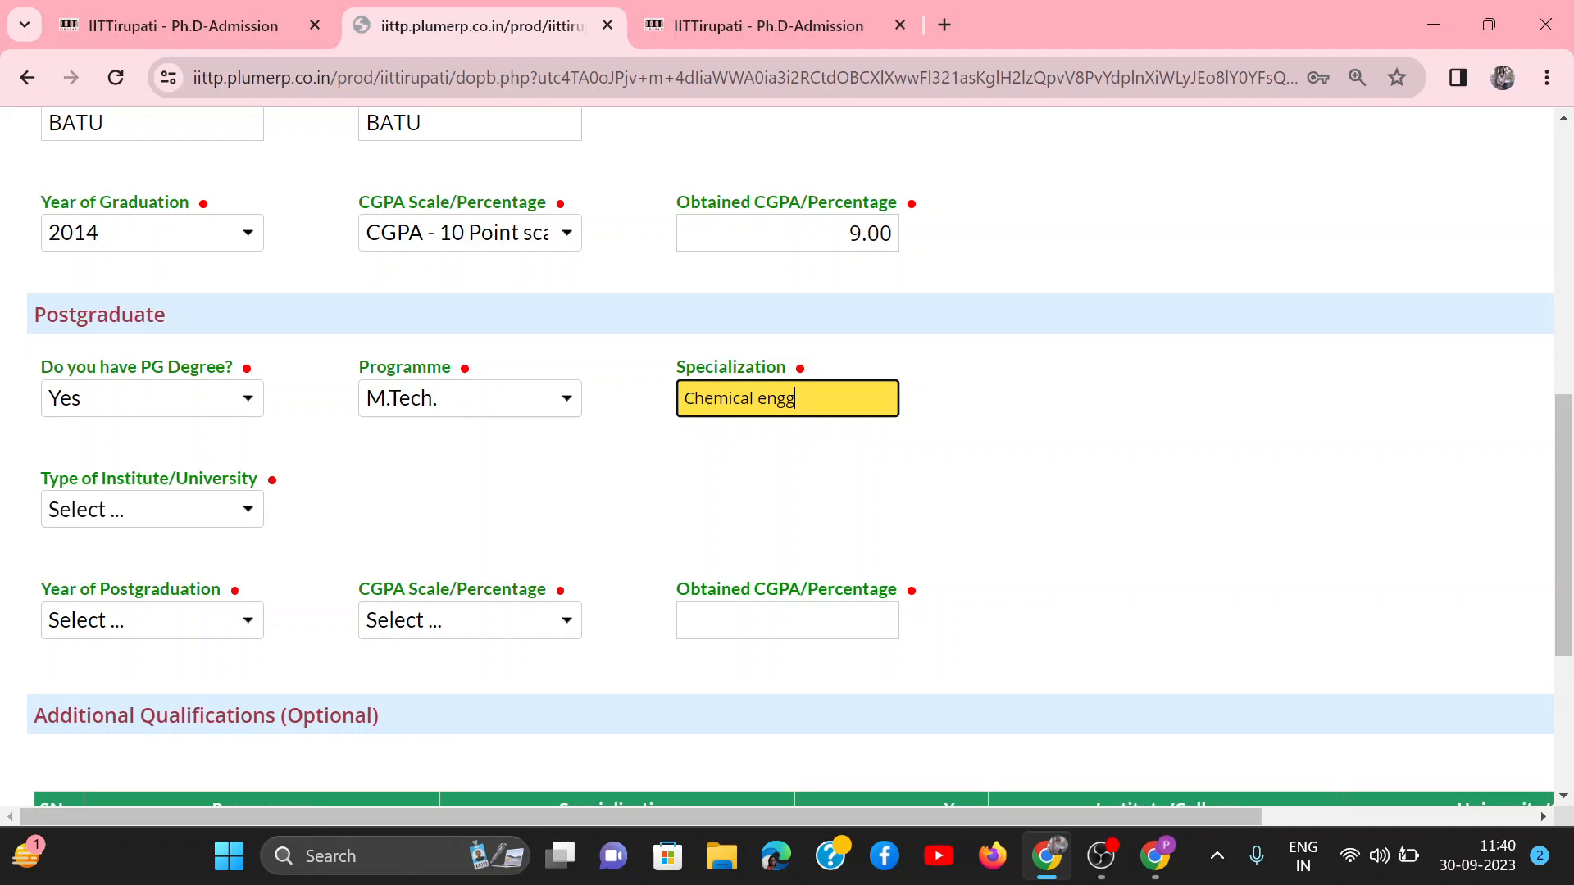
Step: Set the postgraduate institute type to CFTI, choose NIT as the CFTI, and name it NIT Trichy
{"action": "left_click", "coordinate": [189, 507]}
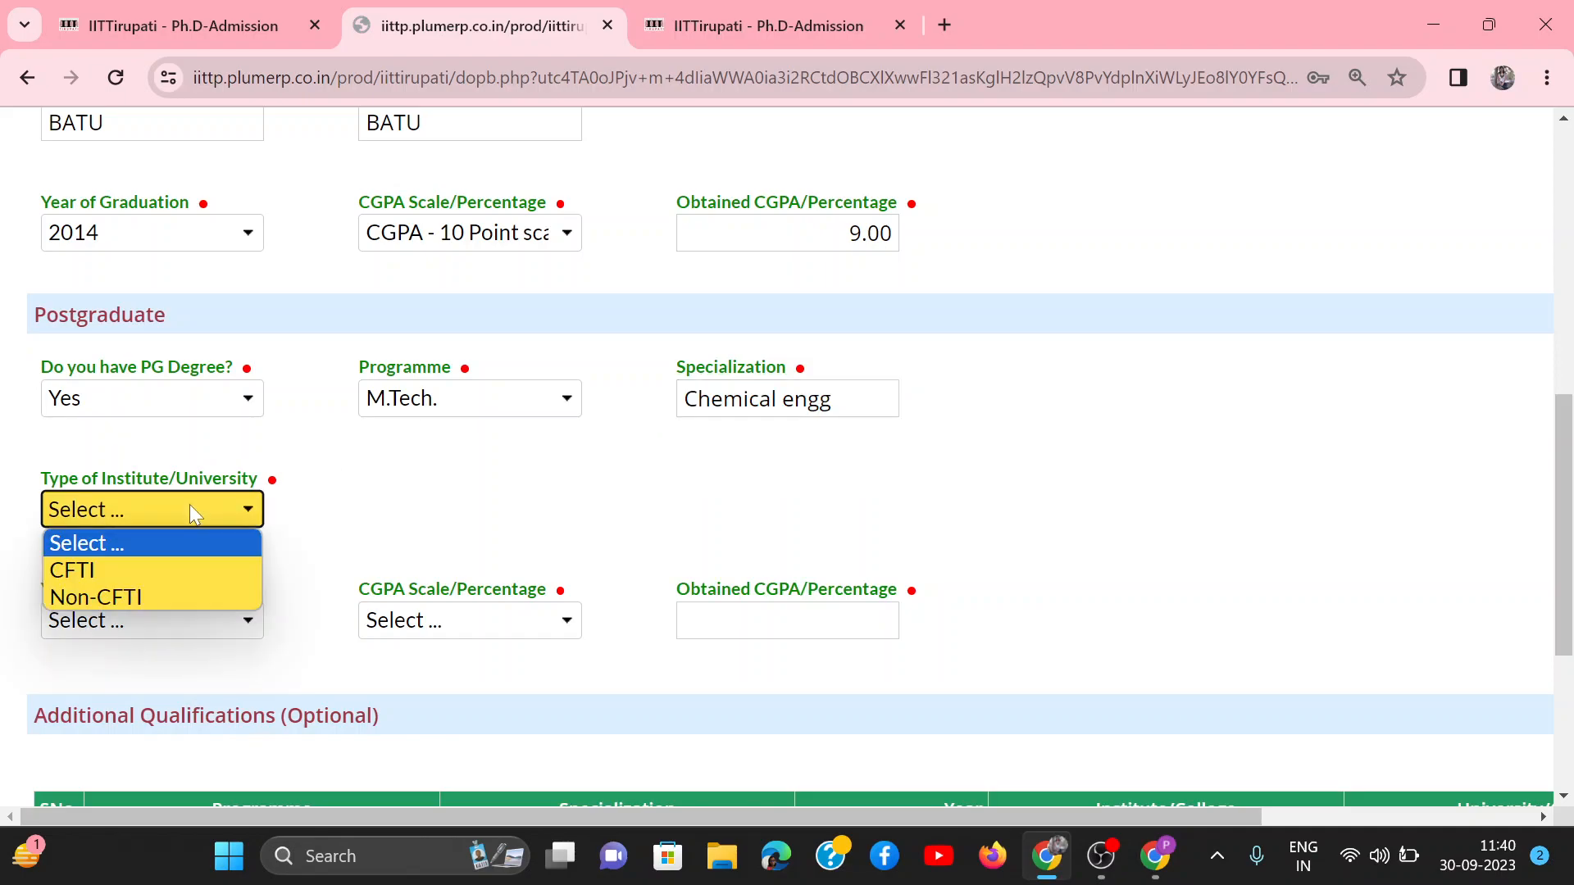
{"action": "left_click", "coordinate": [92, 567]}
{"action": "left_click", "coordinate": [456, 518]}
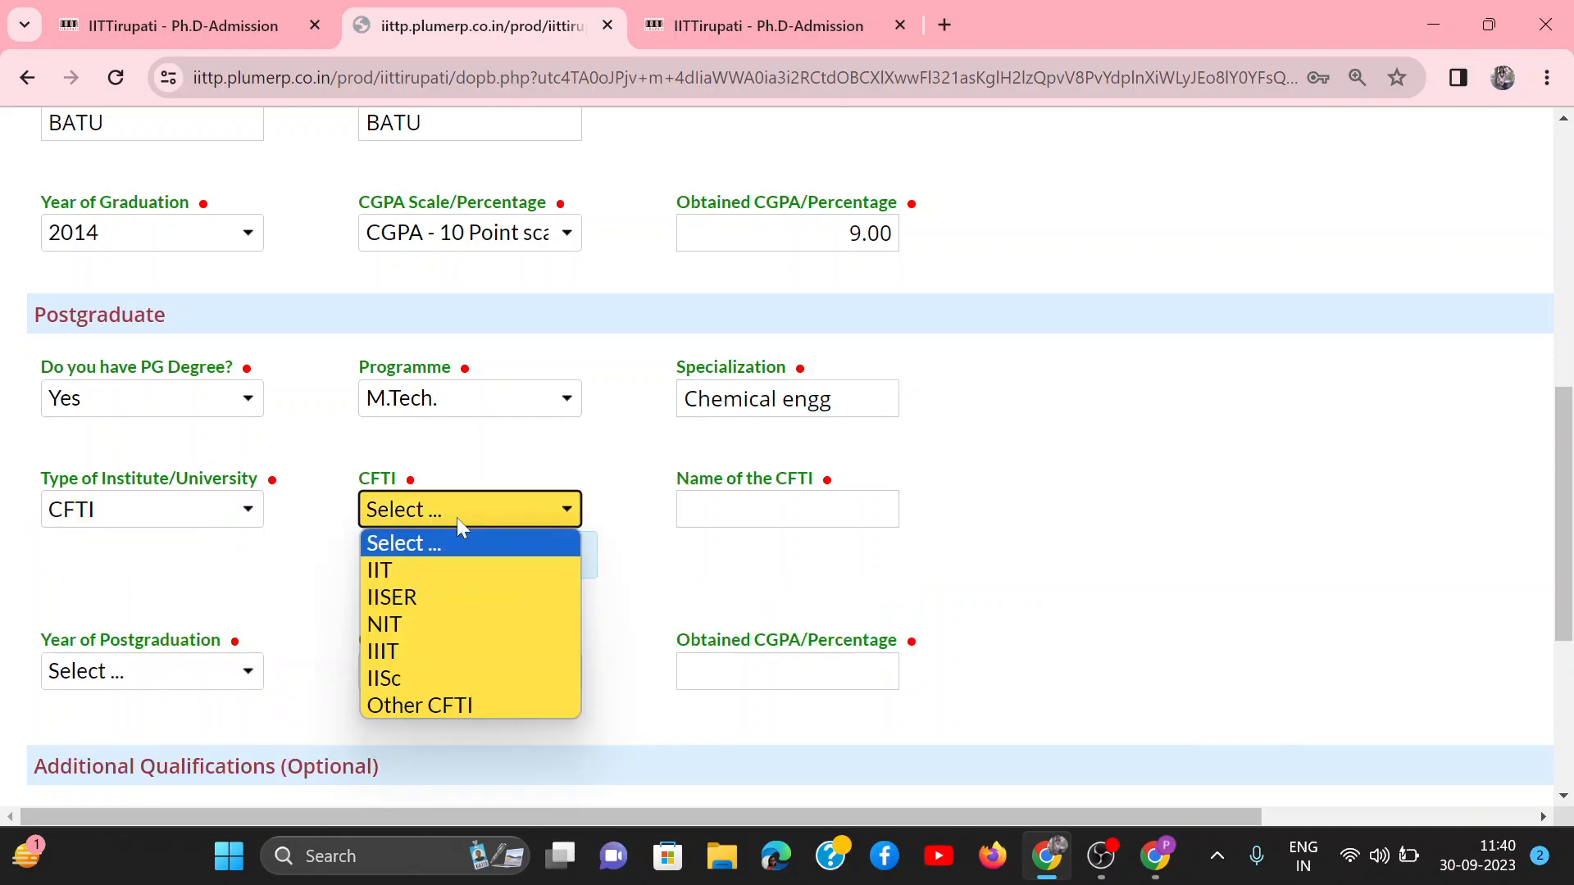
{"action": "left_click", "coordinate": [403, 622]}
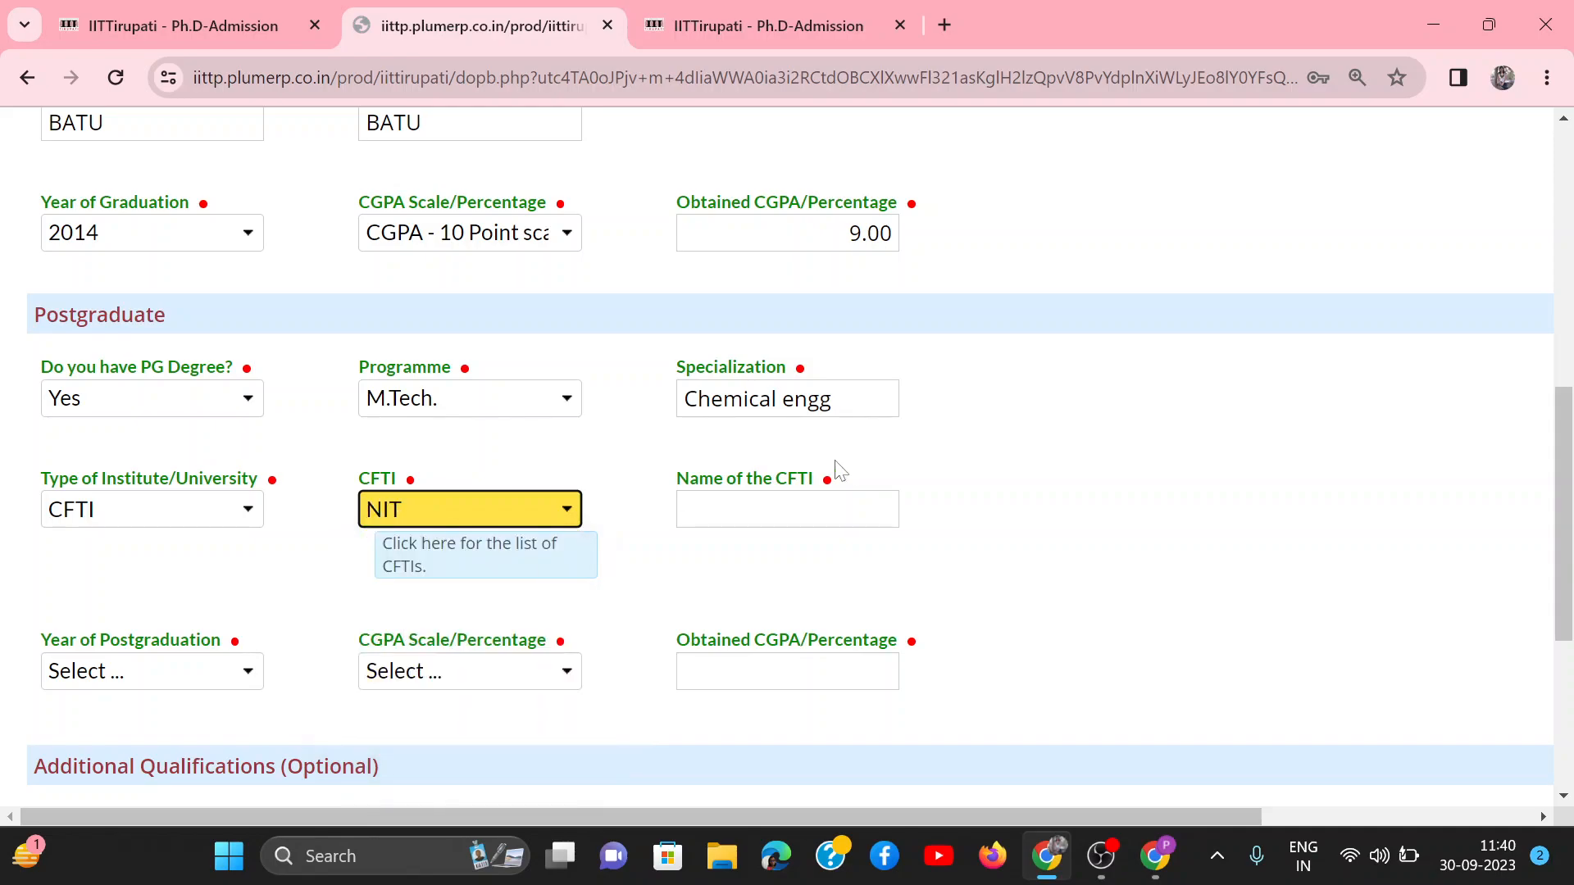
{"action": "left_click", "coordinate": [771, 510]}
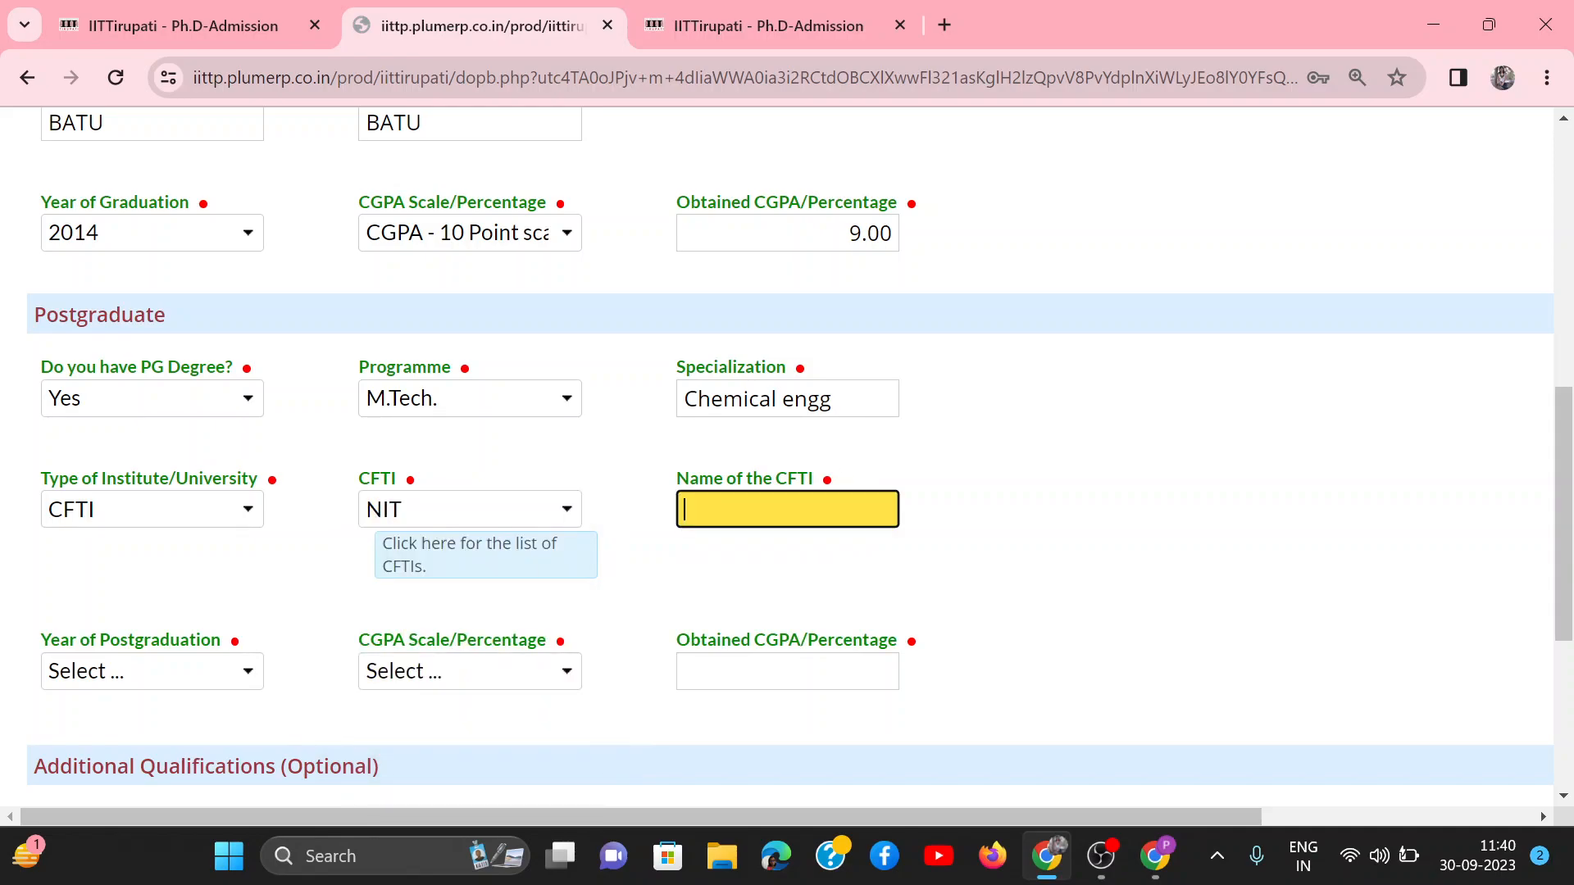
{"action": "type", "text": "NIT Trichy"}
Step: Set the year of postgraduation to 2016, the scale to CGPA - 10 Point scale and the obtained CGPA to 8.9
{"action": "left_click", "coordinate": [201, 681]}
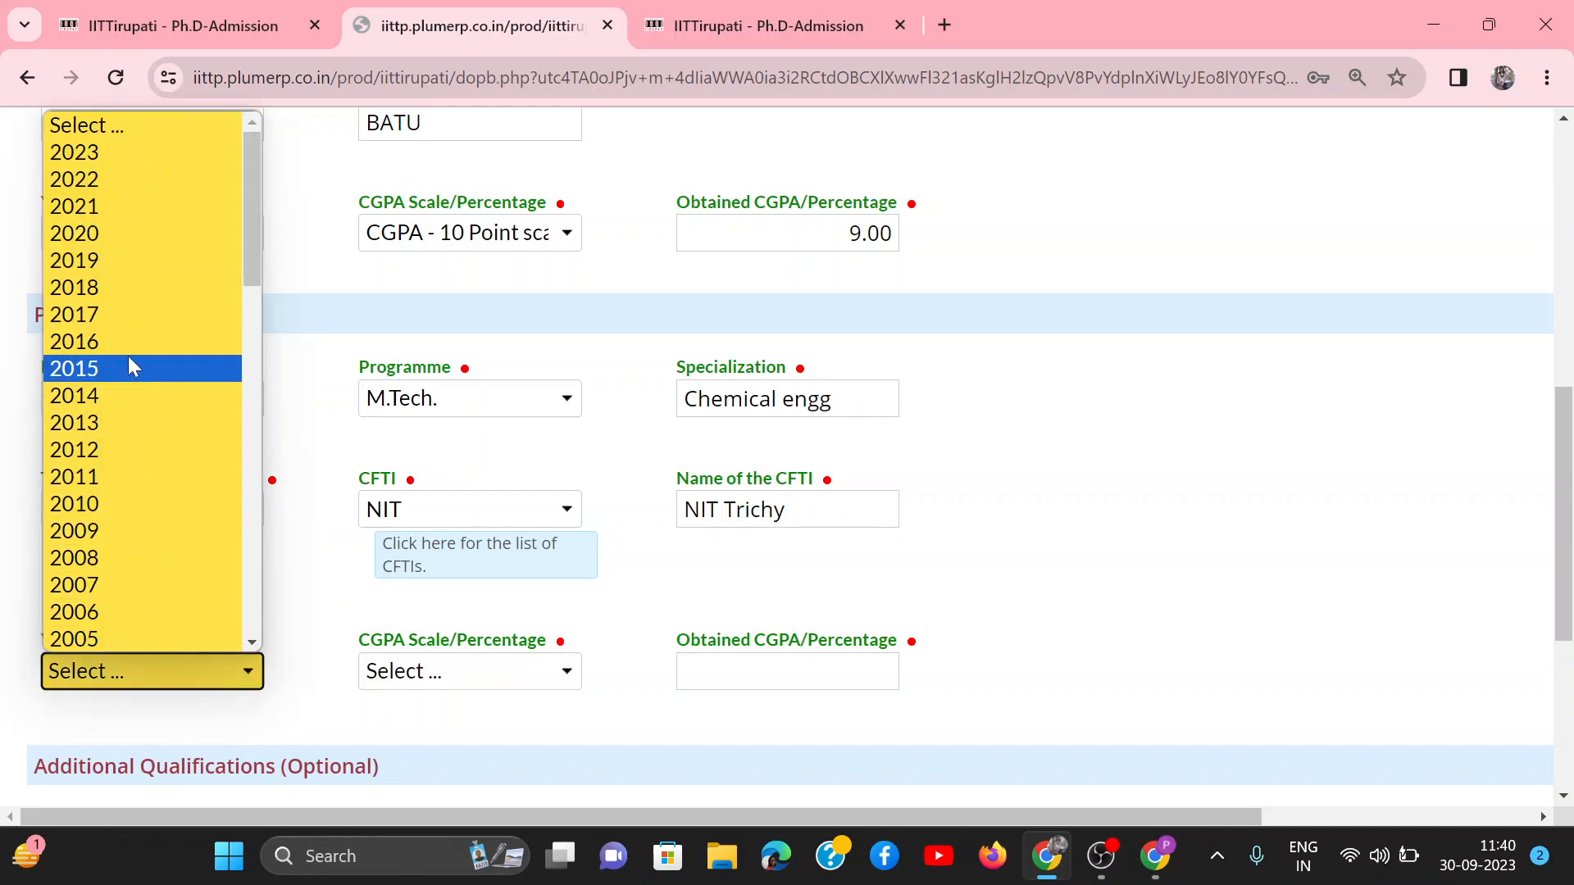
{"action": "left_click", "coordinate": [106, 340]}
{"action": "left_click", "coordinate": [509, 670]}
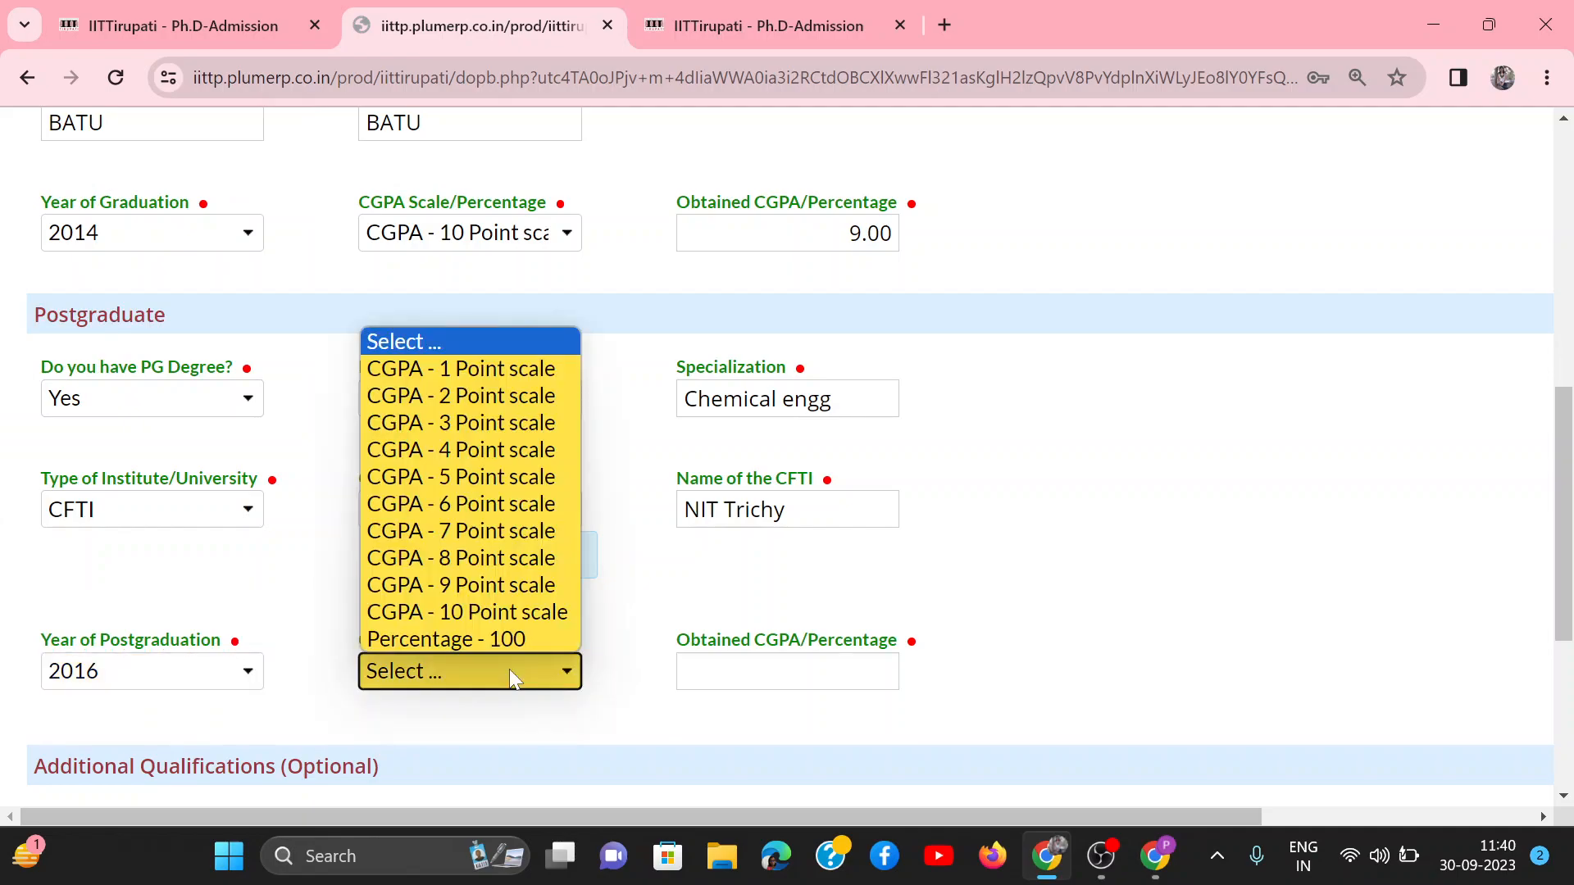
{"action": "left_click", "coordinate": [478, 612]}
{"action": "key", "text": "Tab"}
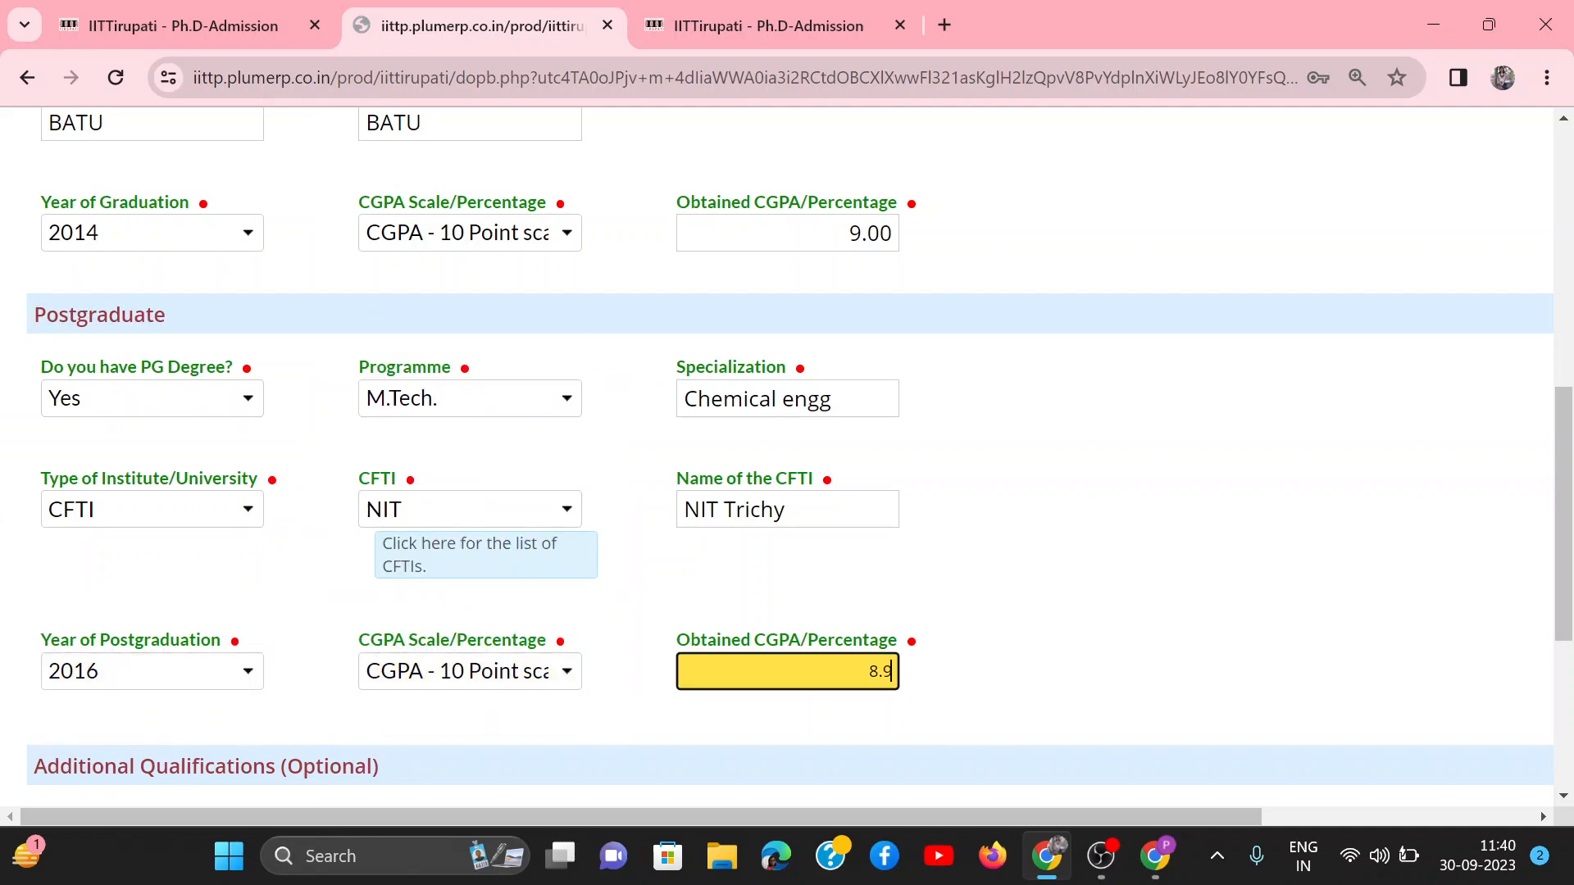
{"action": "scroll", "coordinate": [790, 691], "scroll_direction": "down", "scroll_amount": 5}
{"action": "left_click", "coordinate": [783, 688]}
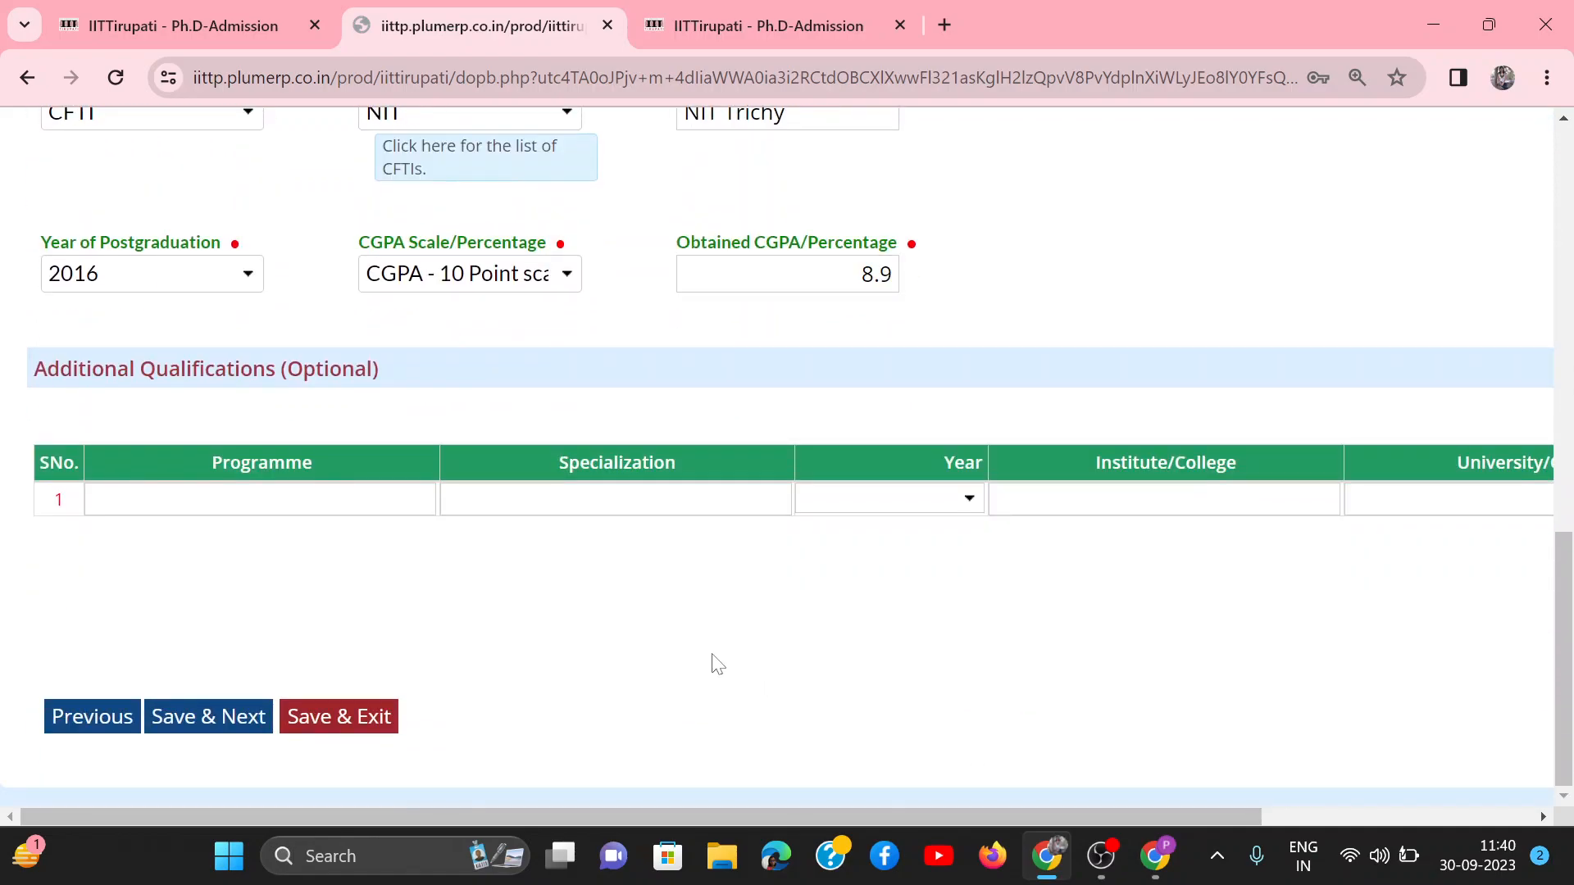
Step: Save the qualifications, continue to the National Examination and Publications page, and review the available Examination options
{"action": "left_click", "coordinate": [176, 718]}
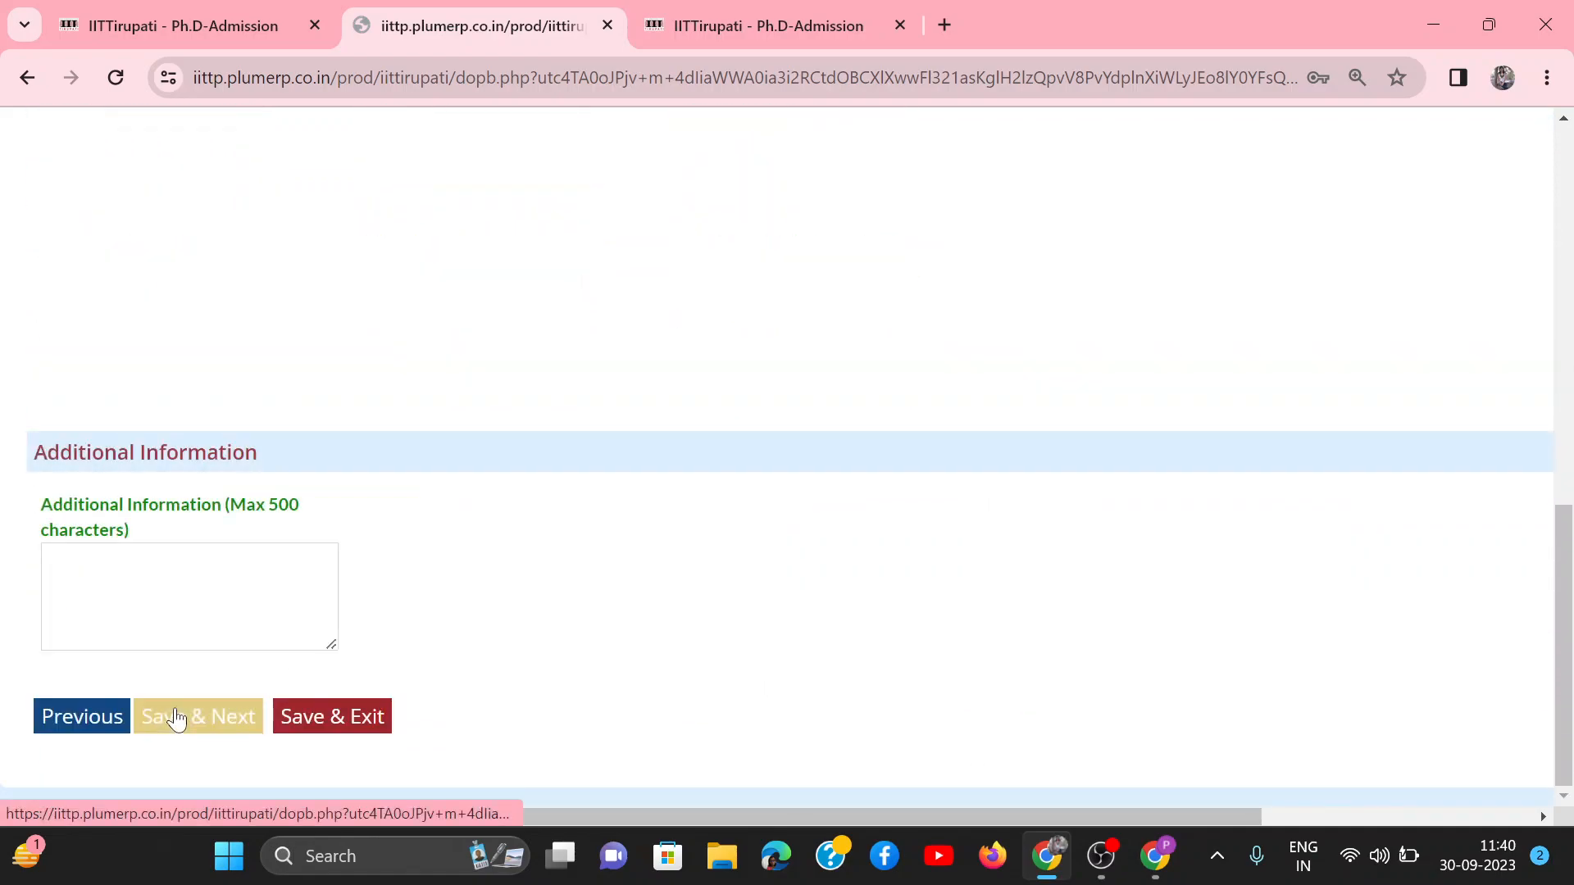
{"action": "scroll", "coordinate": [693, 649], "scroll_direction": "up", "scroll_amount": 3}
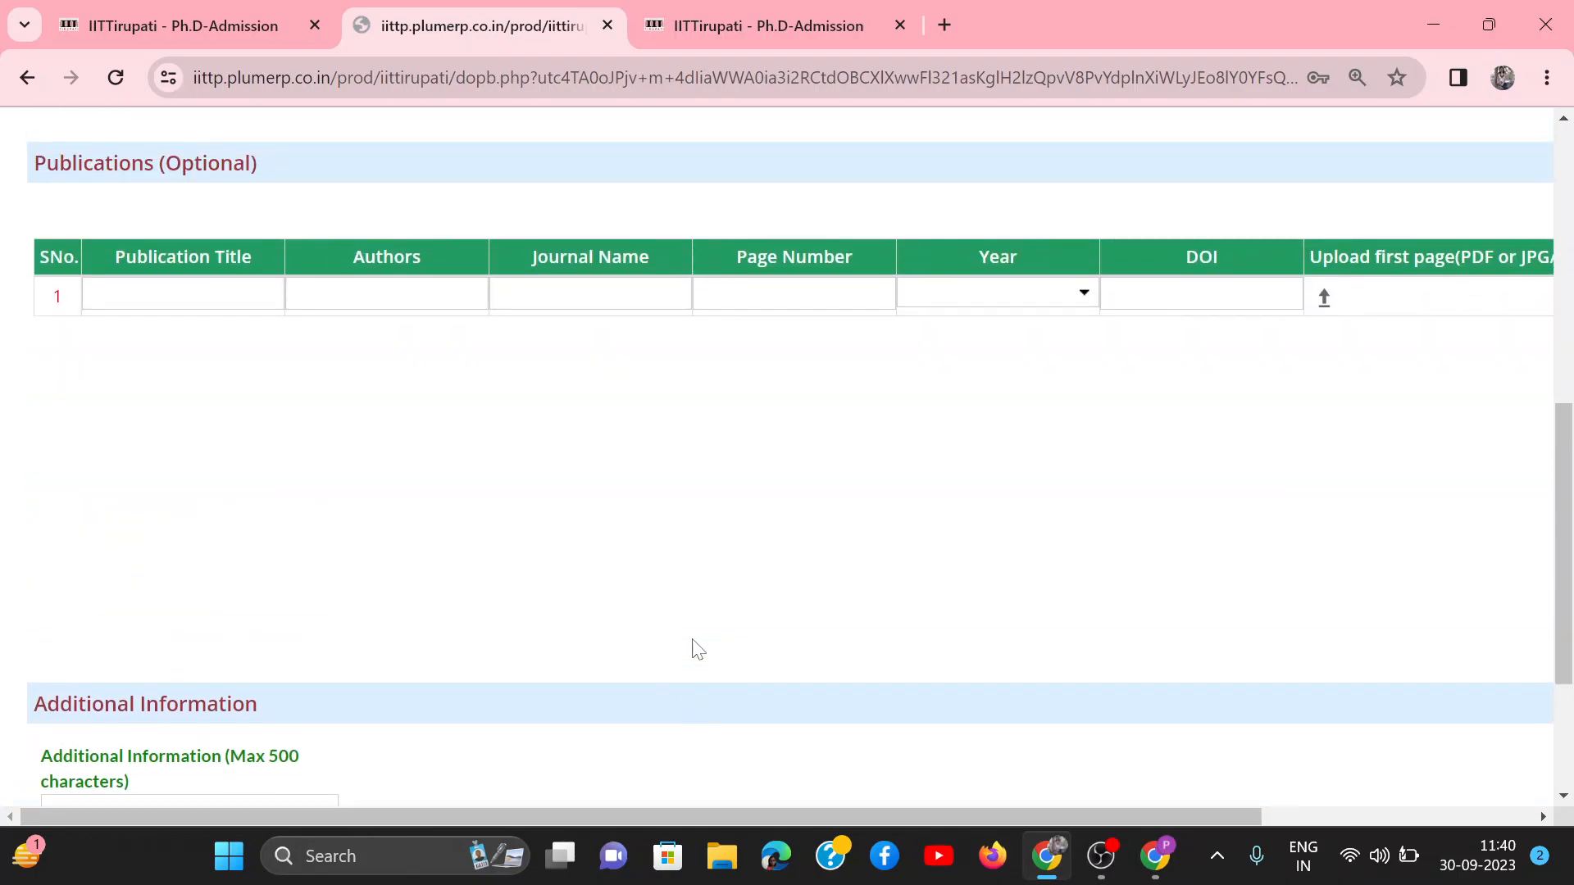
{"action": "scroll", "coordinate": [693, 649], "scroll_direction": "up", "scroll_amount": 8}
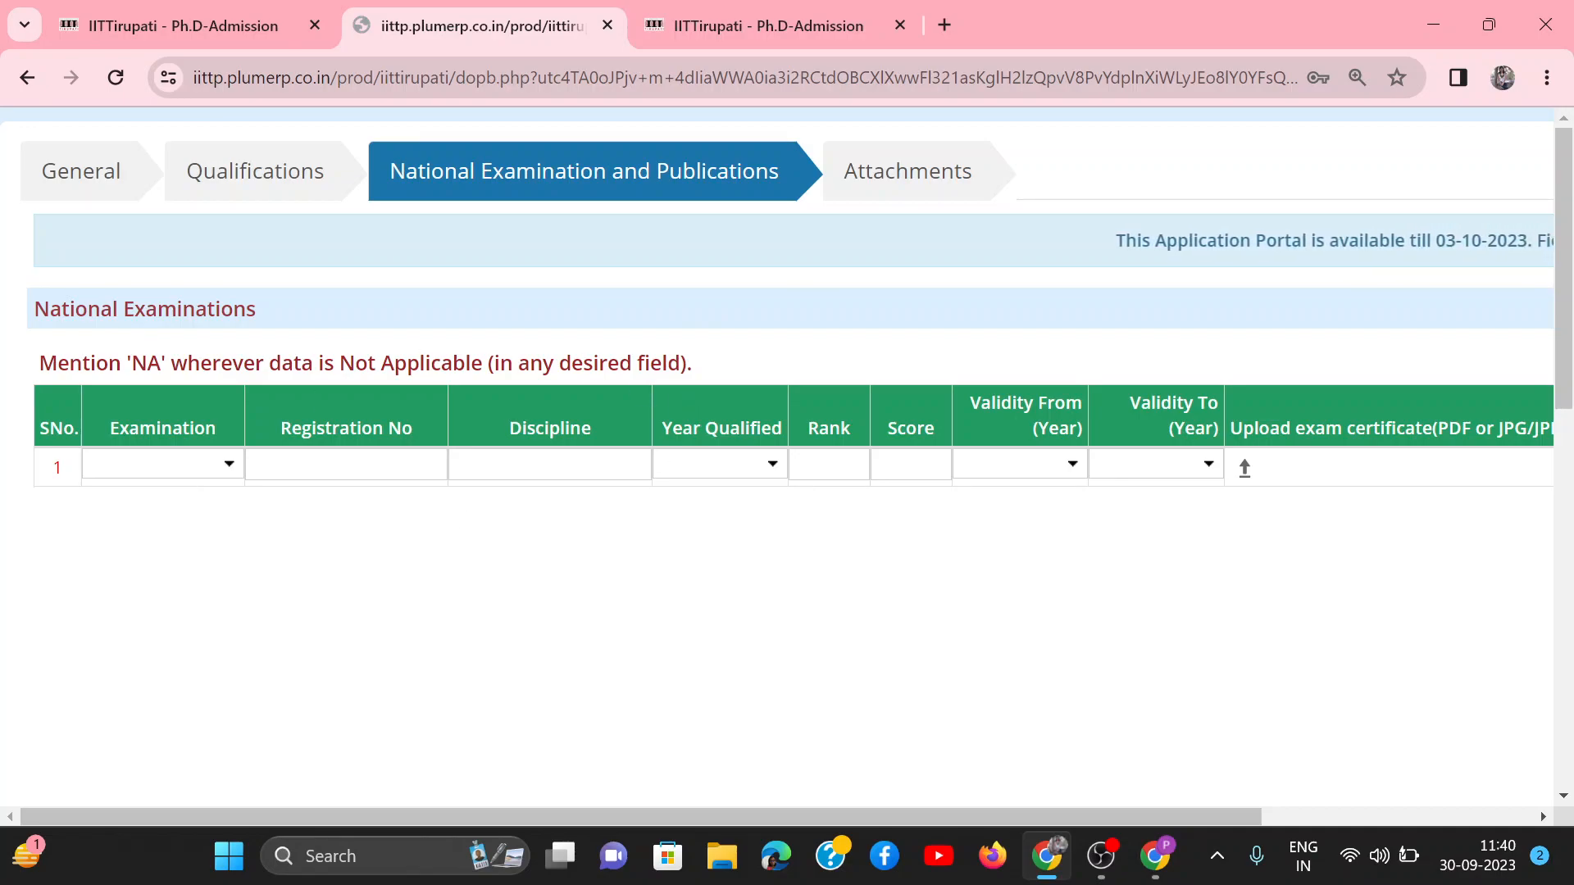
{"action": "left_click", "coordinate": [184, 464]}
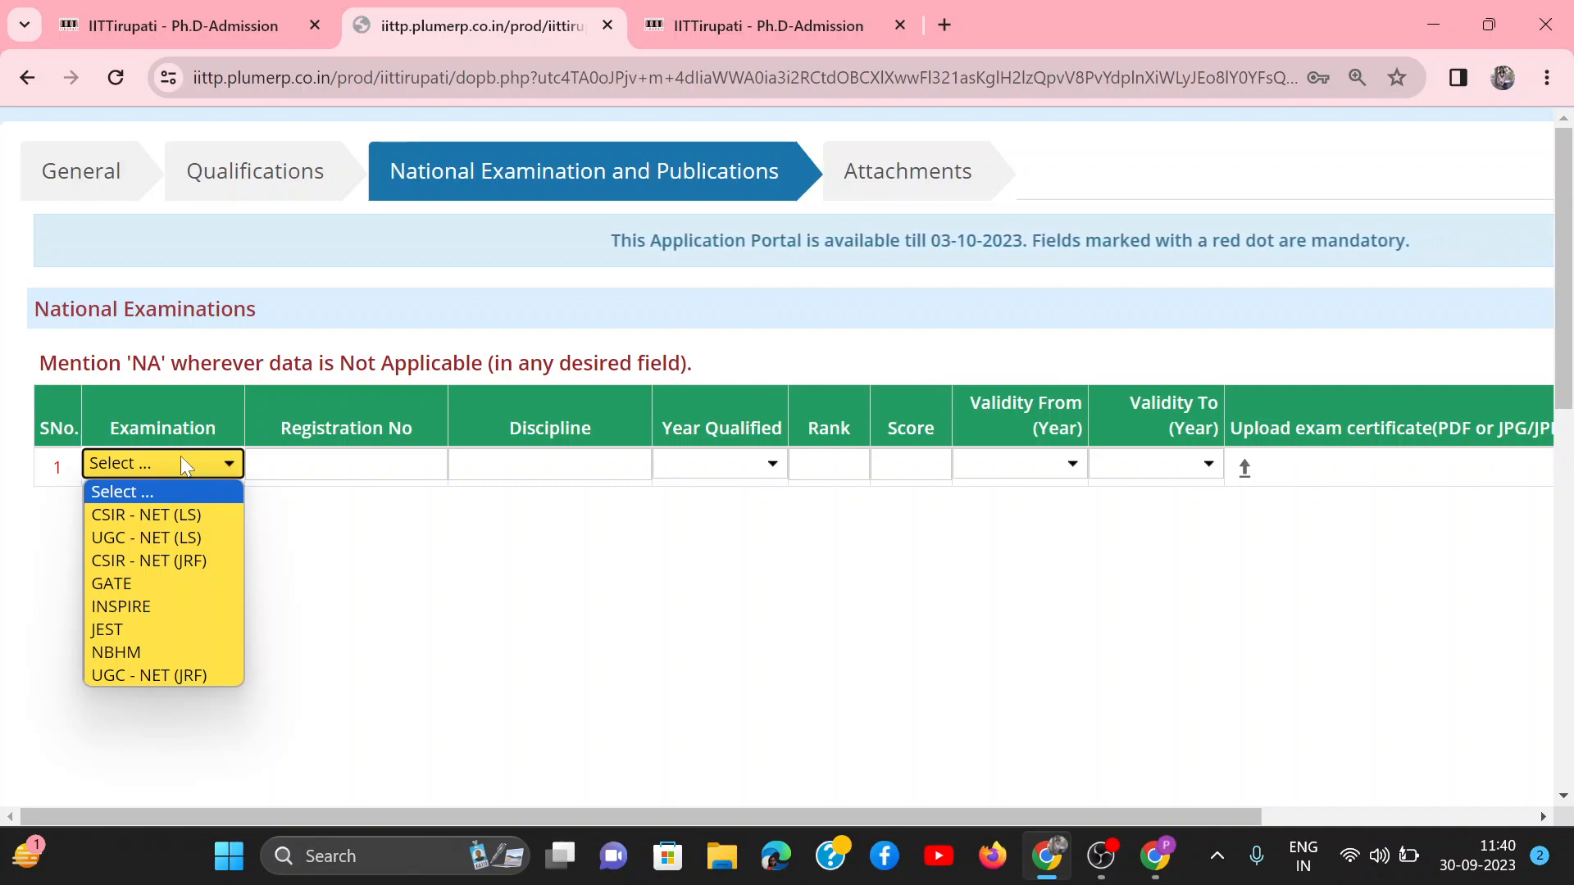
{"action": "left_click", "coordinate": [184, 464]}
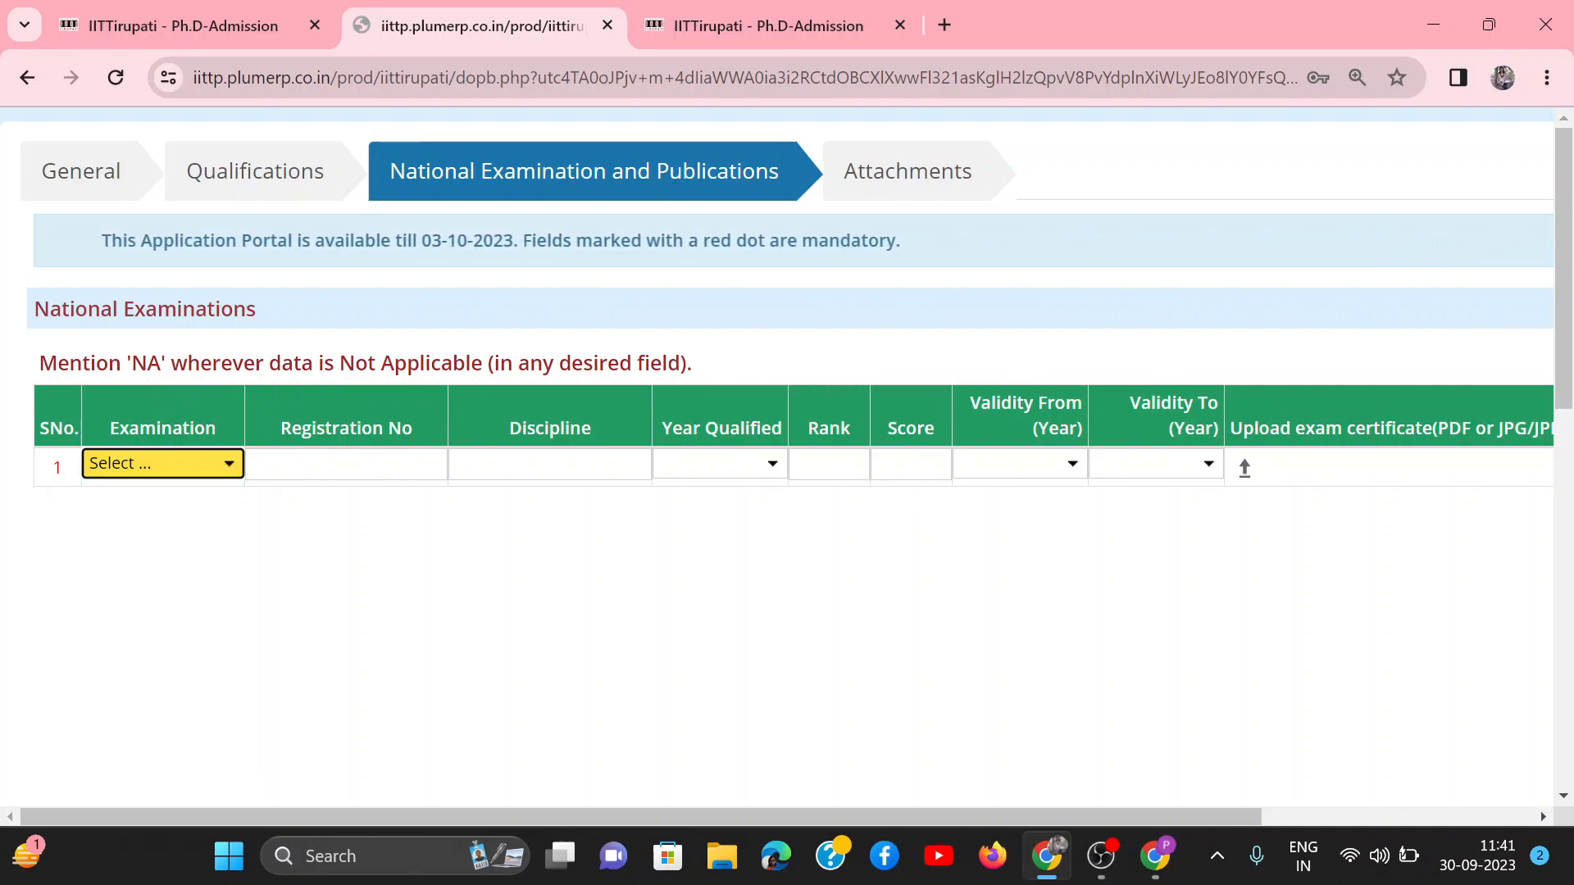
Step: Enter NA for the registration number, discipline, rank and score in the first national examination row
{"action": "key", "text": "Tab"}
{"action": "type", "text": "NA"}
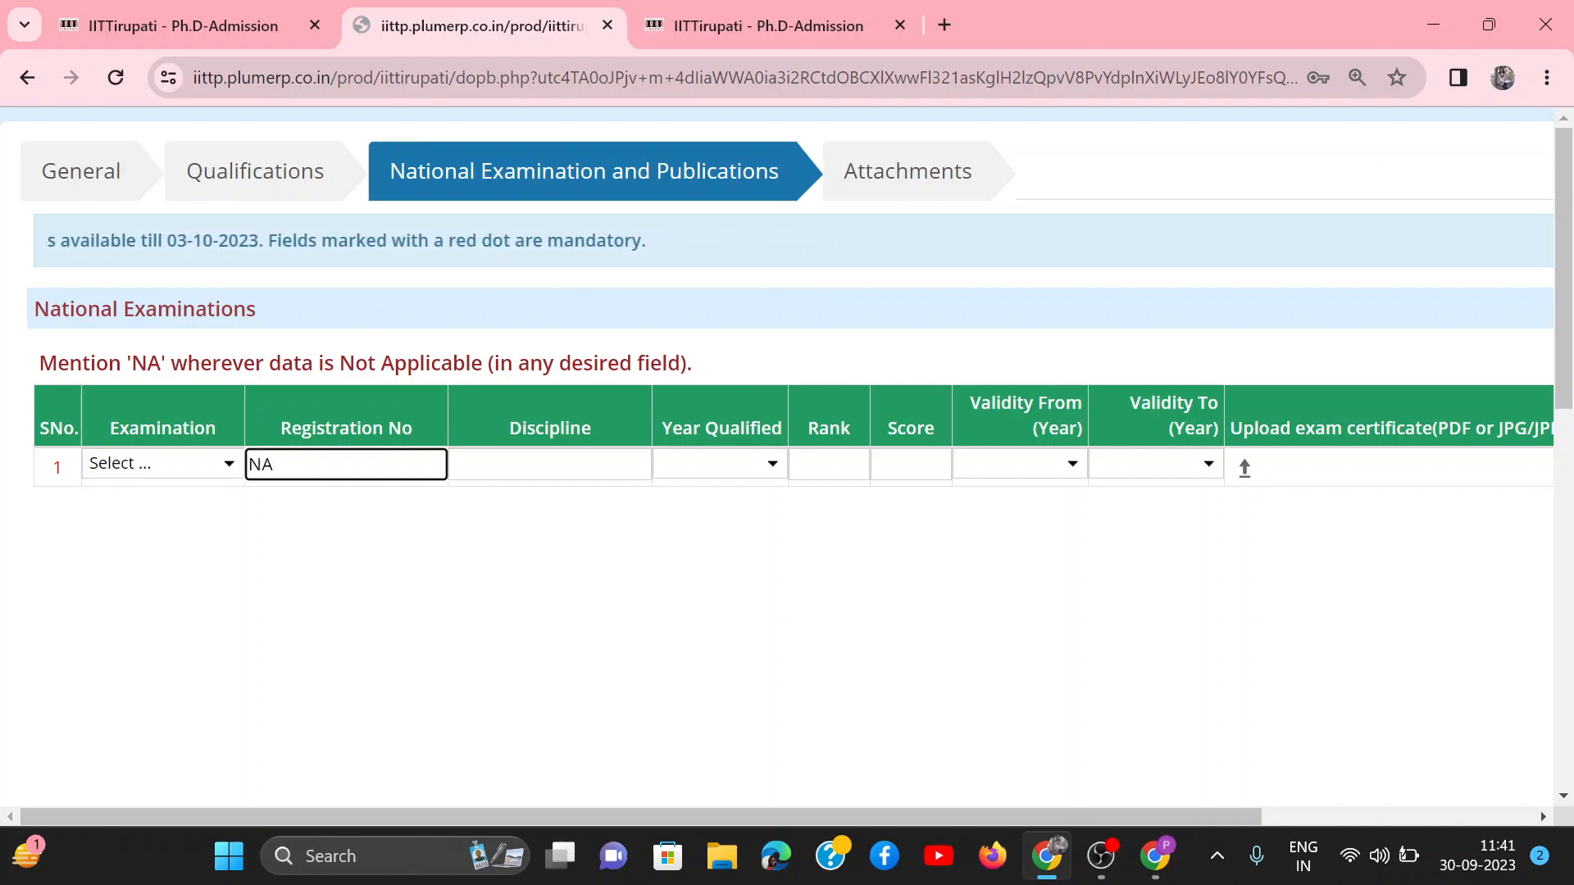
{"action": "key", "text": "Tab"}
{"action": "type", "text": "NA"}
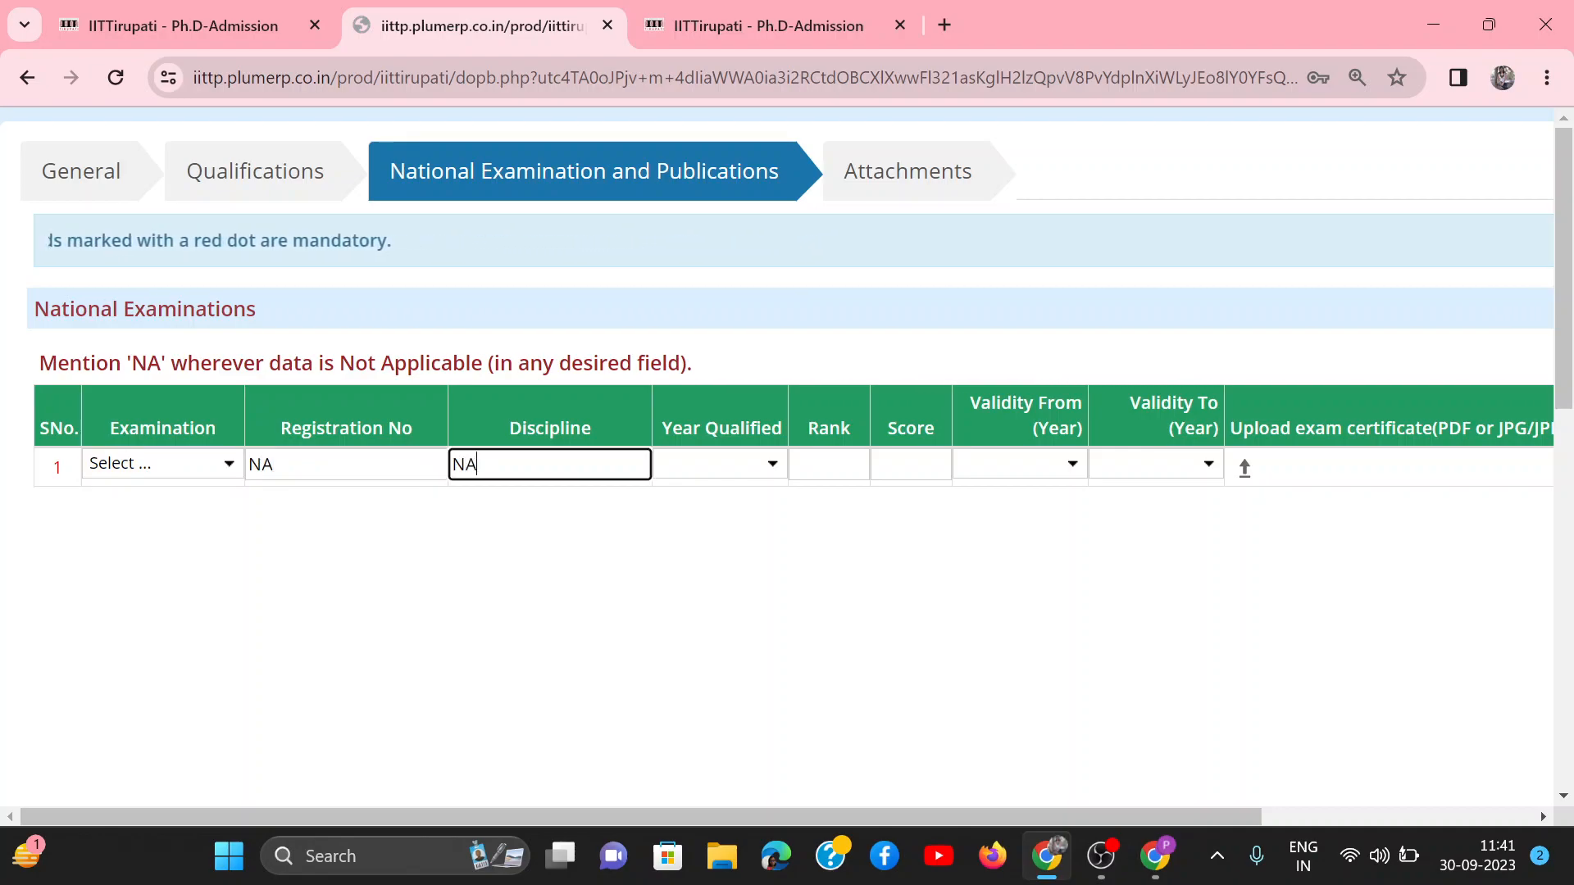
{"action": "left_click", "coordinate": [183, 484]}
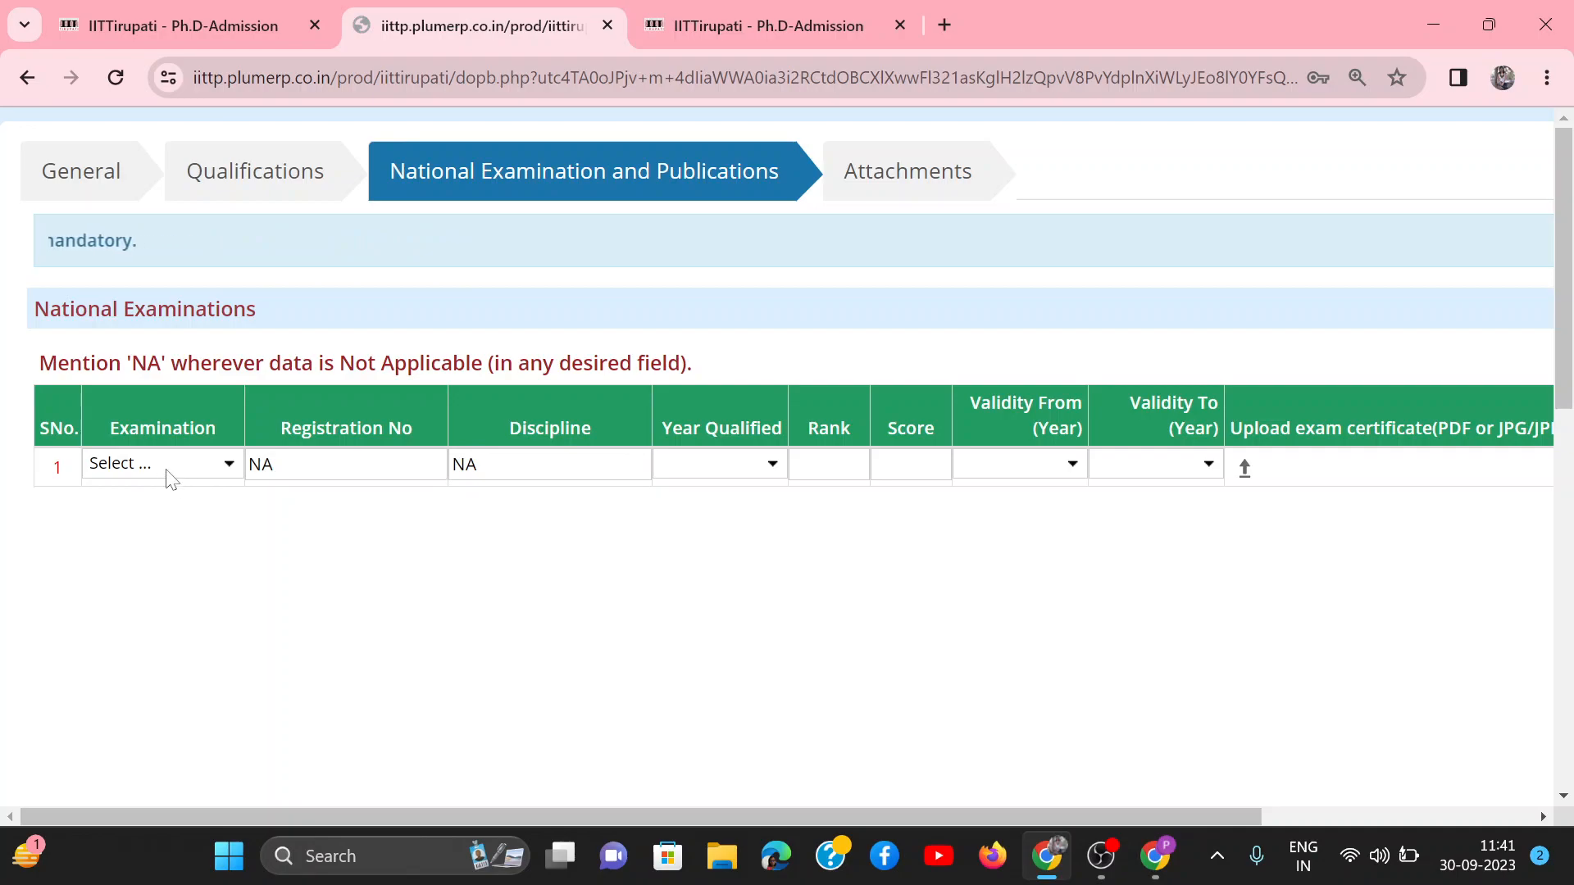
{"action": "left_click", "coordinate": [169, 474]}
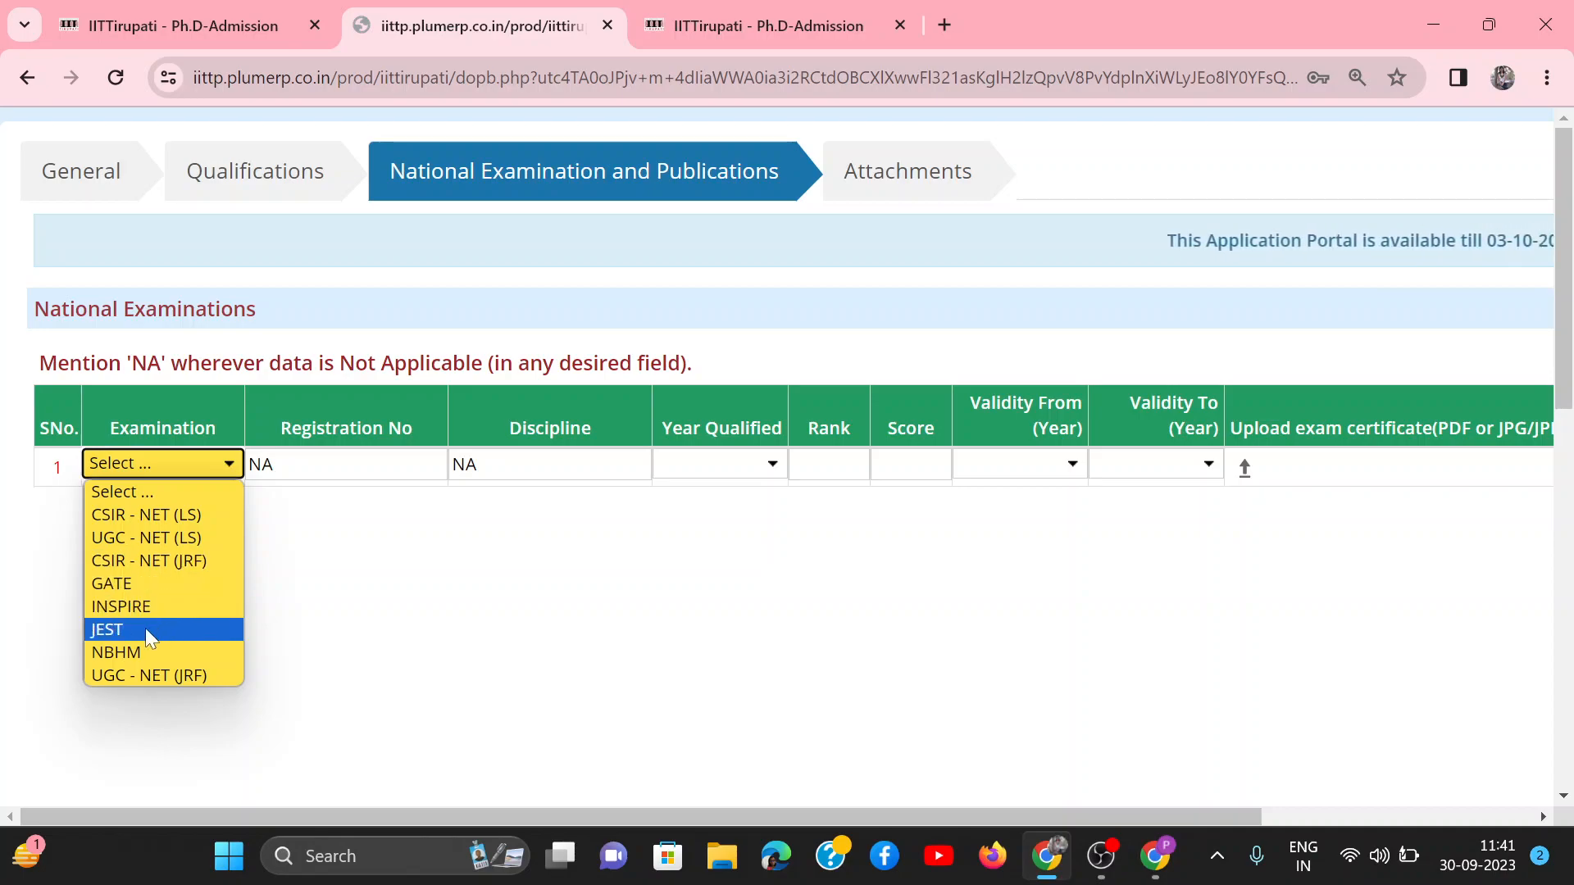
{"action": "left_click", "coordinate": [463, 583]}
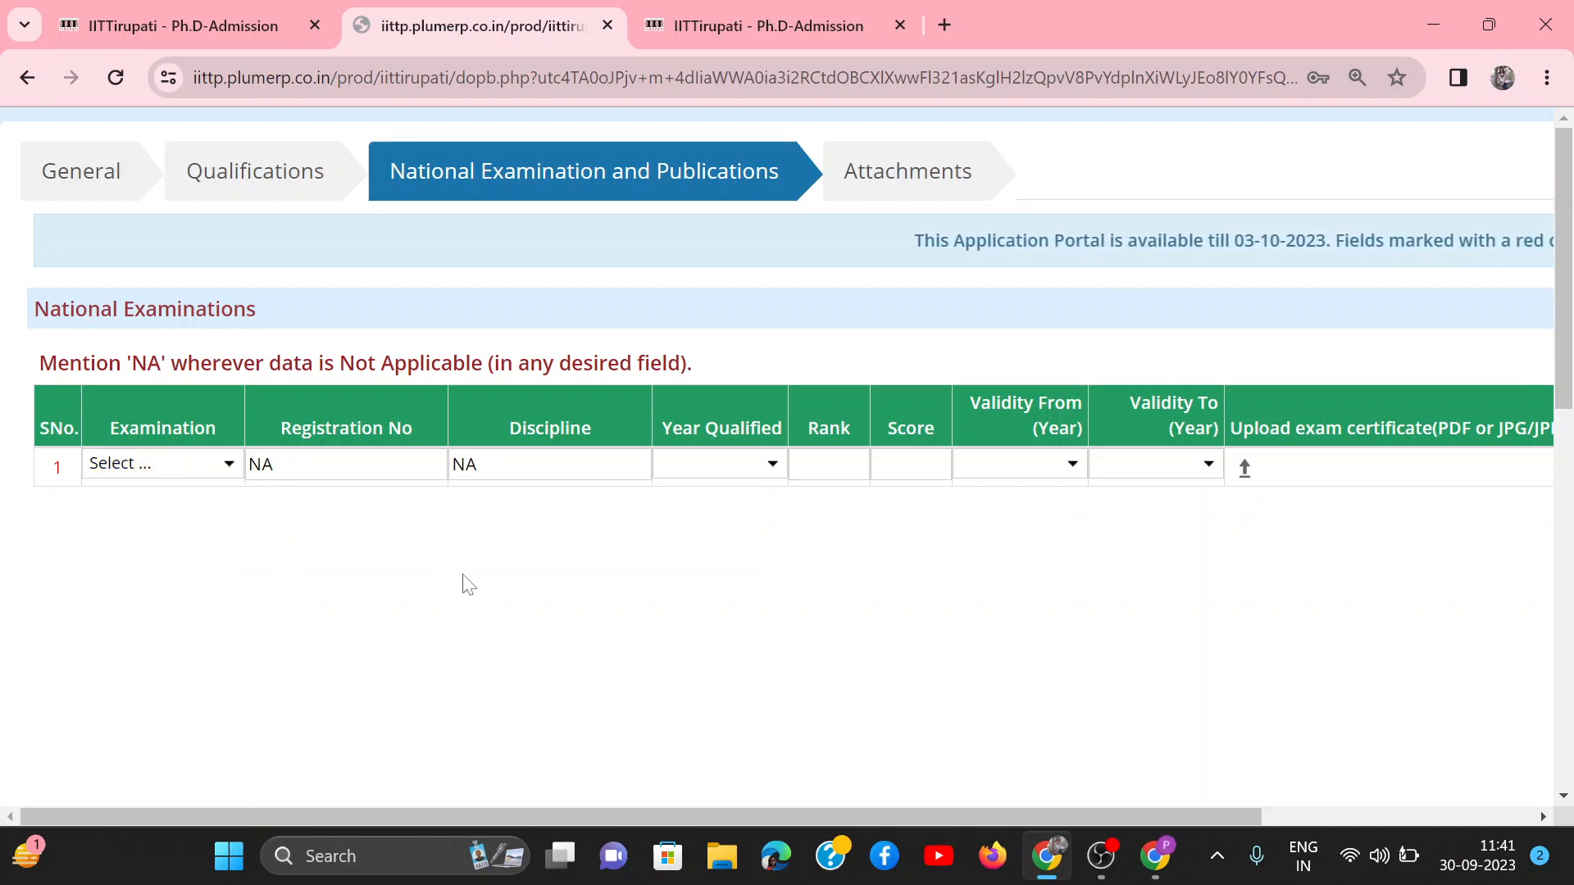
{"action": "left_click", "coordinate": [828, 465]}
{"action": "type", "text": "NA"}
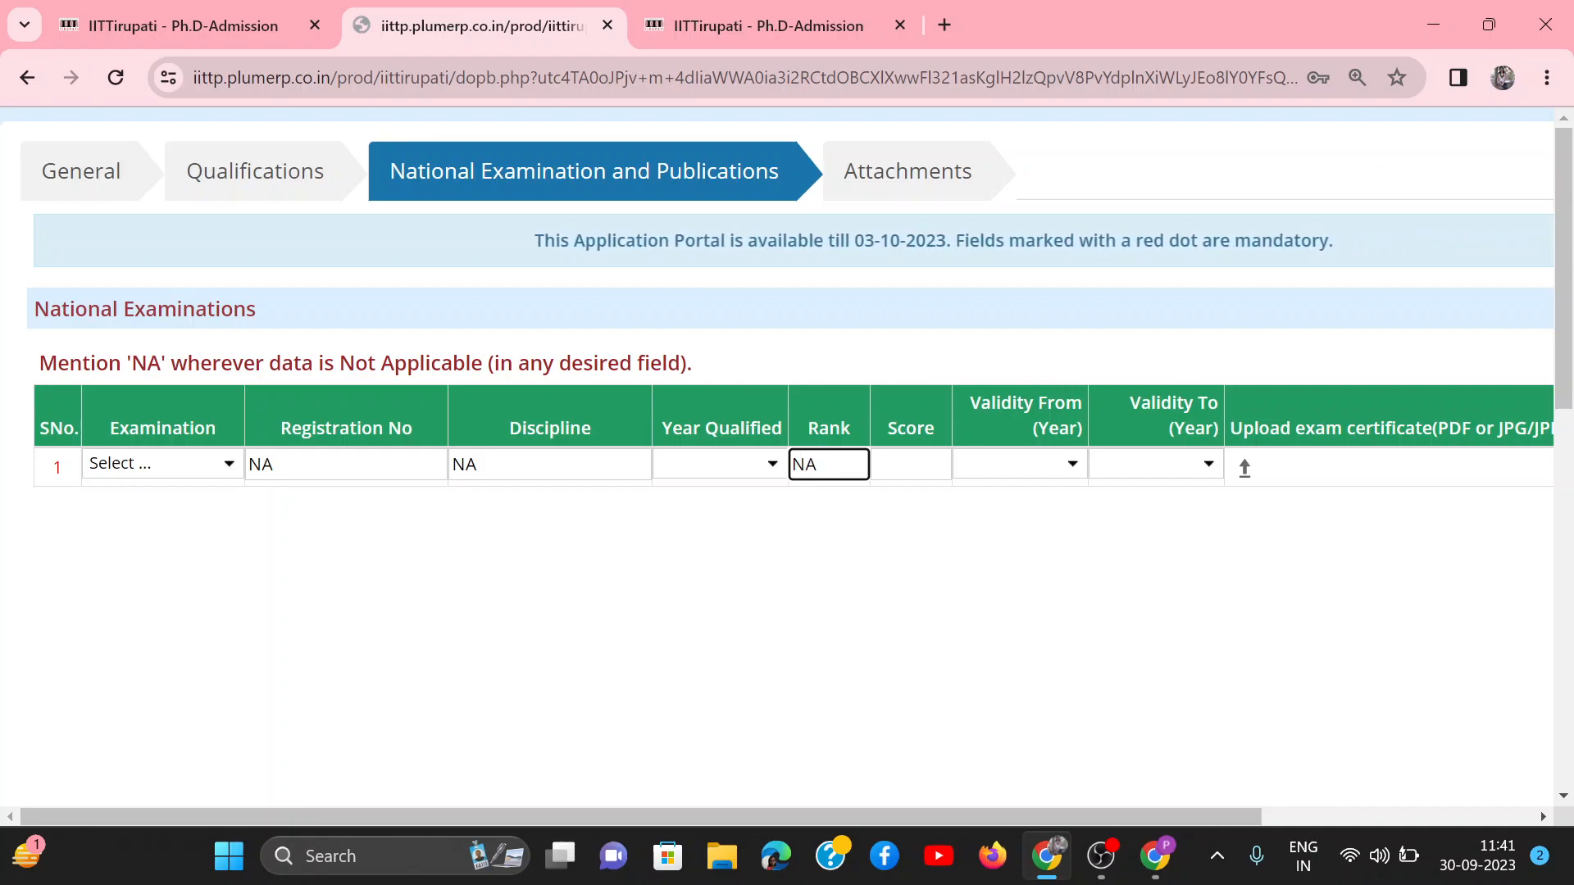
{"action": "key", "text": "Tab"}
{"action": "type", "text": "NA"}
{"action": "scroll", "coordinate": [793, 611], "scroll_direction": "down", "scroll_amount": 1}
{"action": "scroll", "coordinate": [795, 613], "scroll_direction": "down", "scroll_amount": 8}
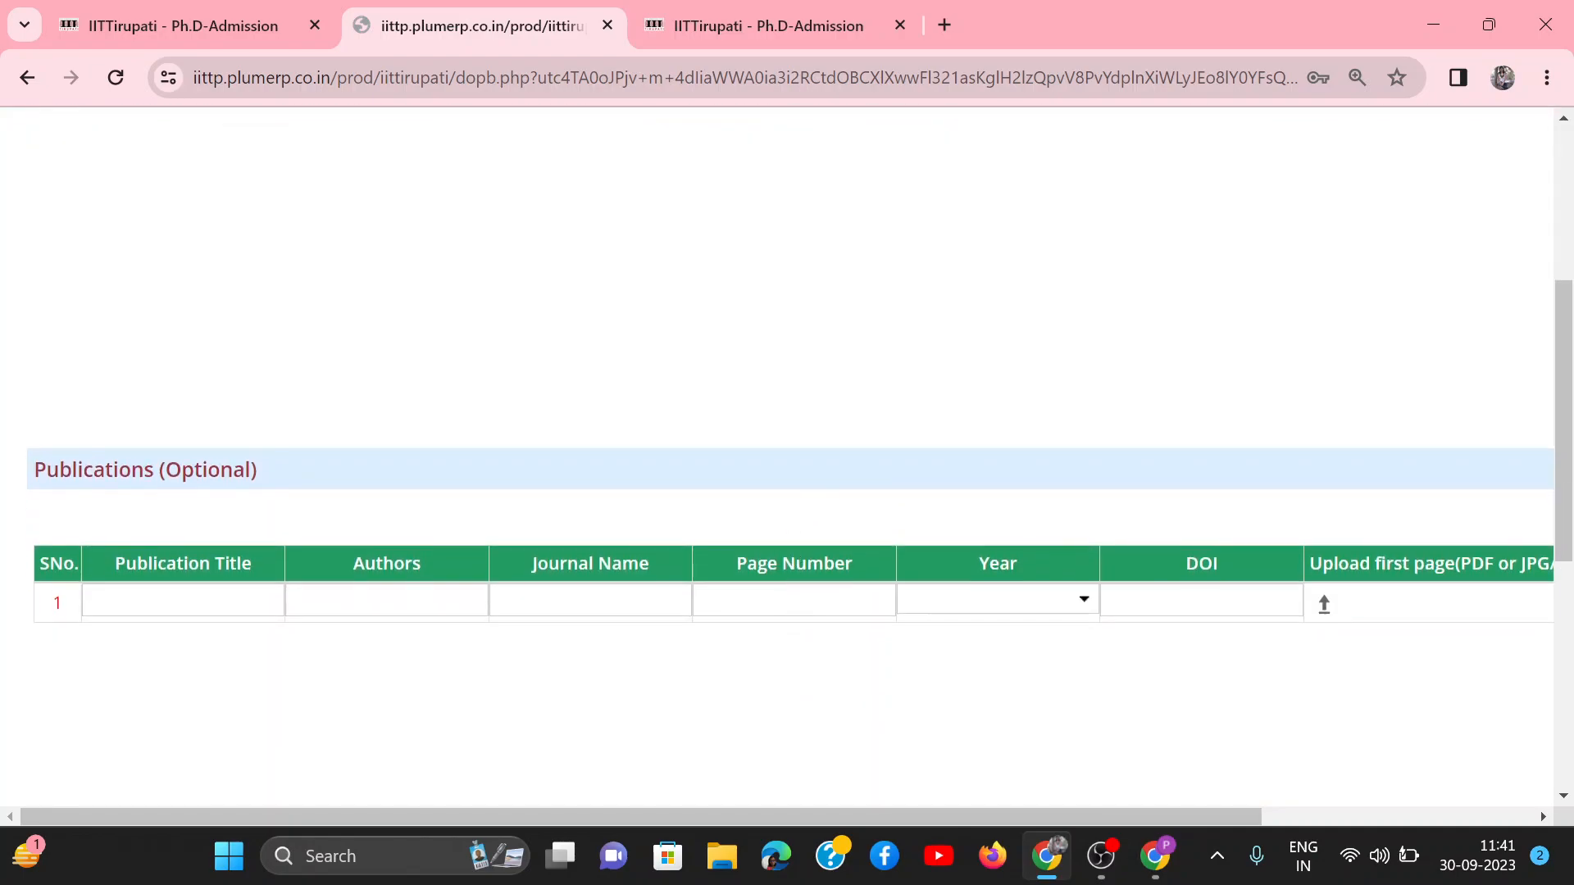
{"action": "left_click", "coordinate": [183, 546]}
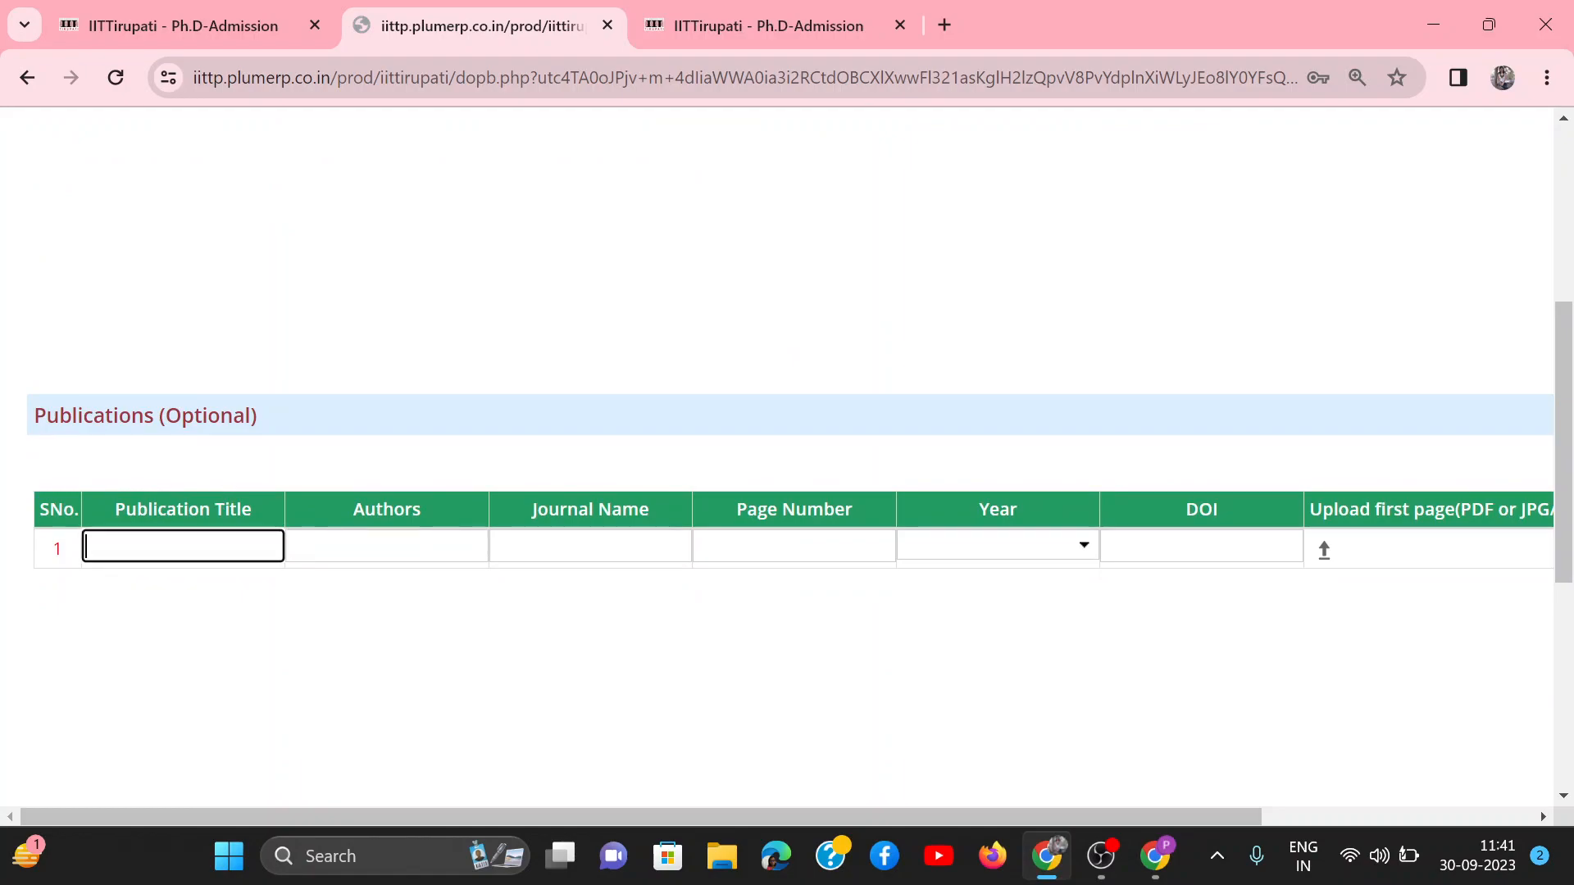
{"action": "key", "text": "Tab"}
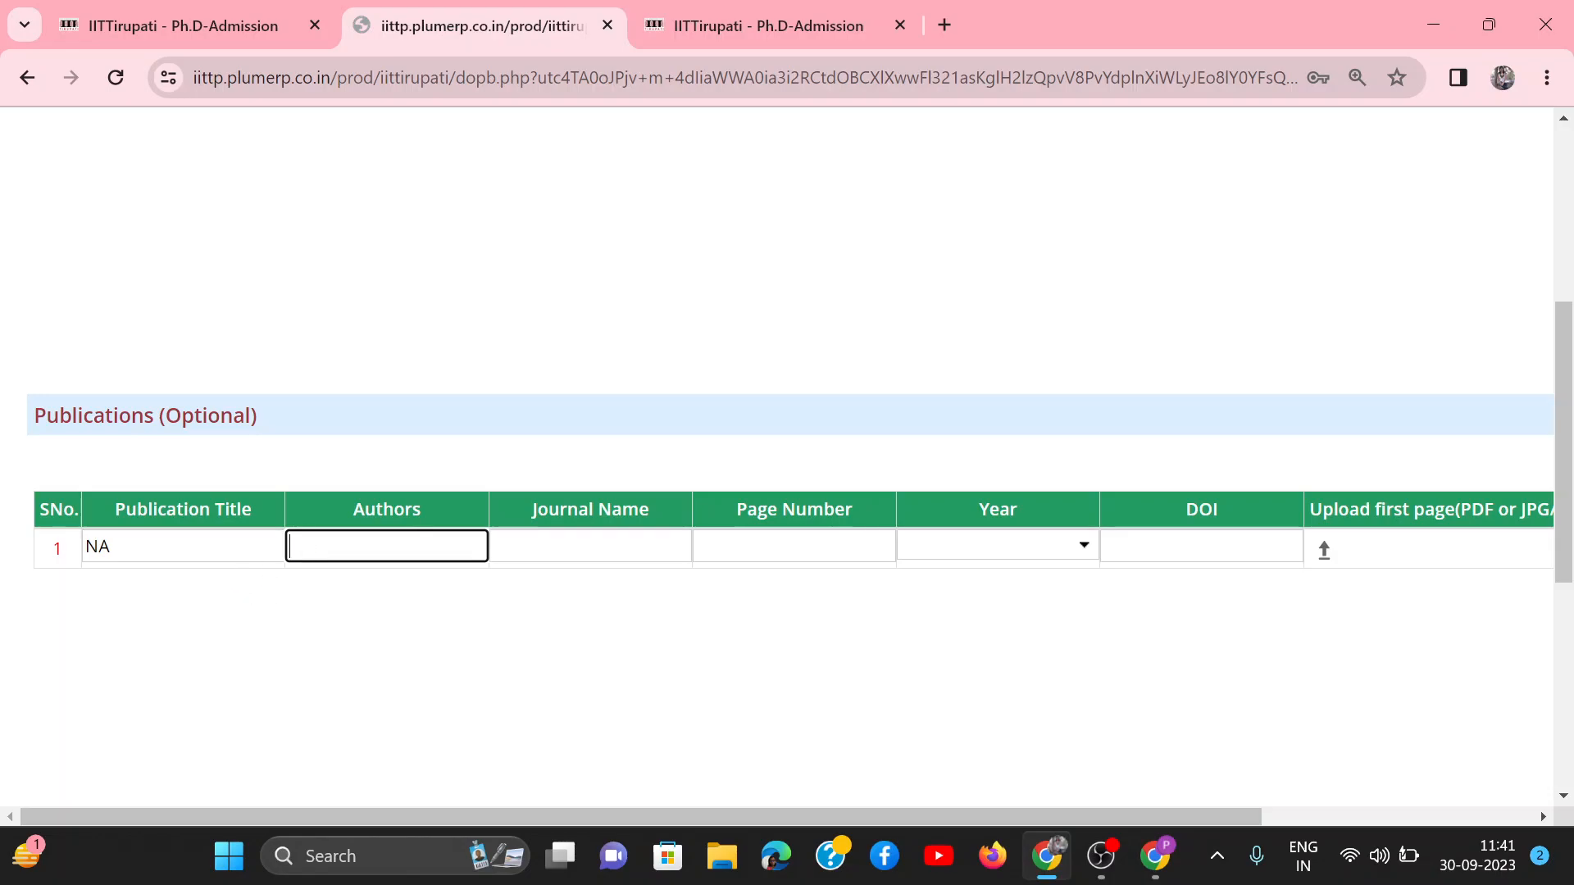
{"action": "left_click", "coordinate": [172, 546]}
{"action": "scroll", "coordinate": [787, 456], "scroll_direction": "down", "scroll_amount": 4}
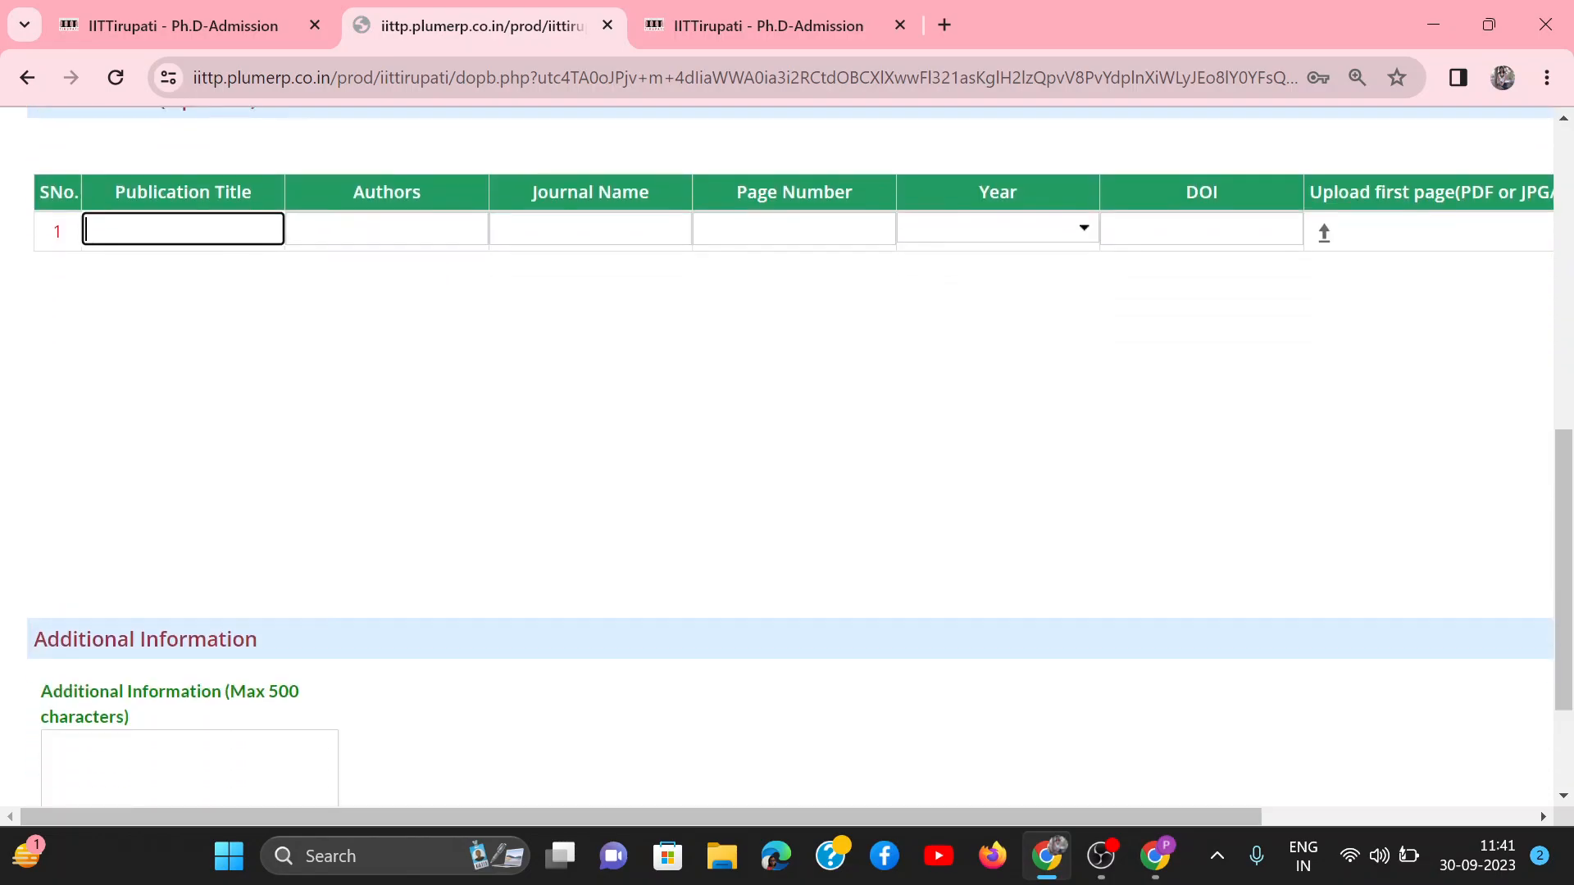
Step: Save the National Examination and Publications page, dismiss the qualifying exams alert and continue to the Attachments page
{"action": "scroll", "coordinate": [341, 638], "scroll_direction": "down", "scroll_amount": 2}
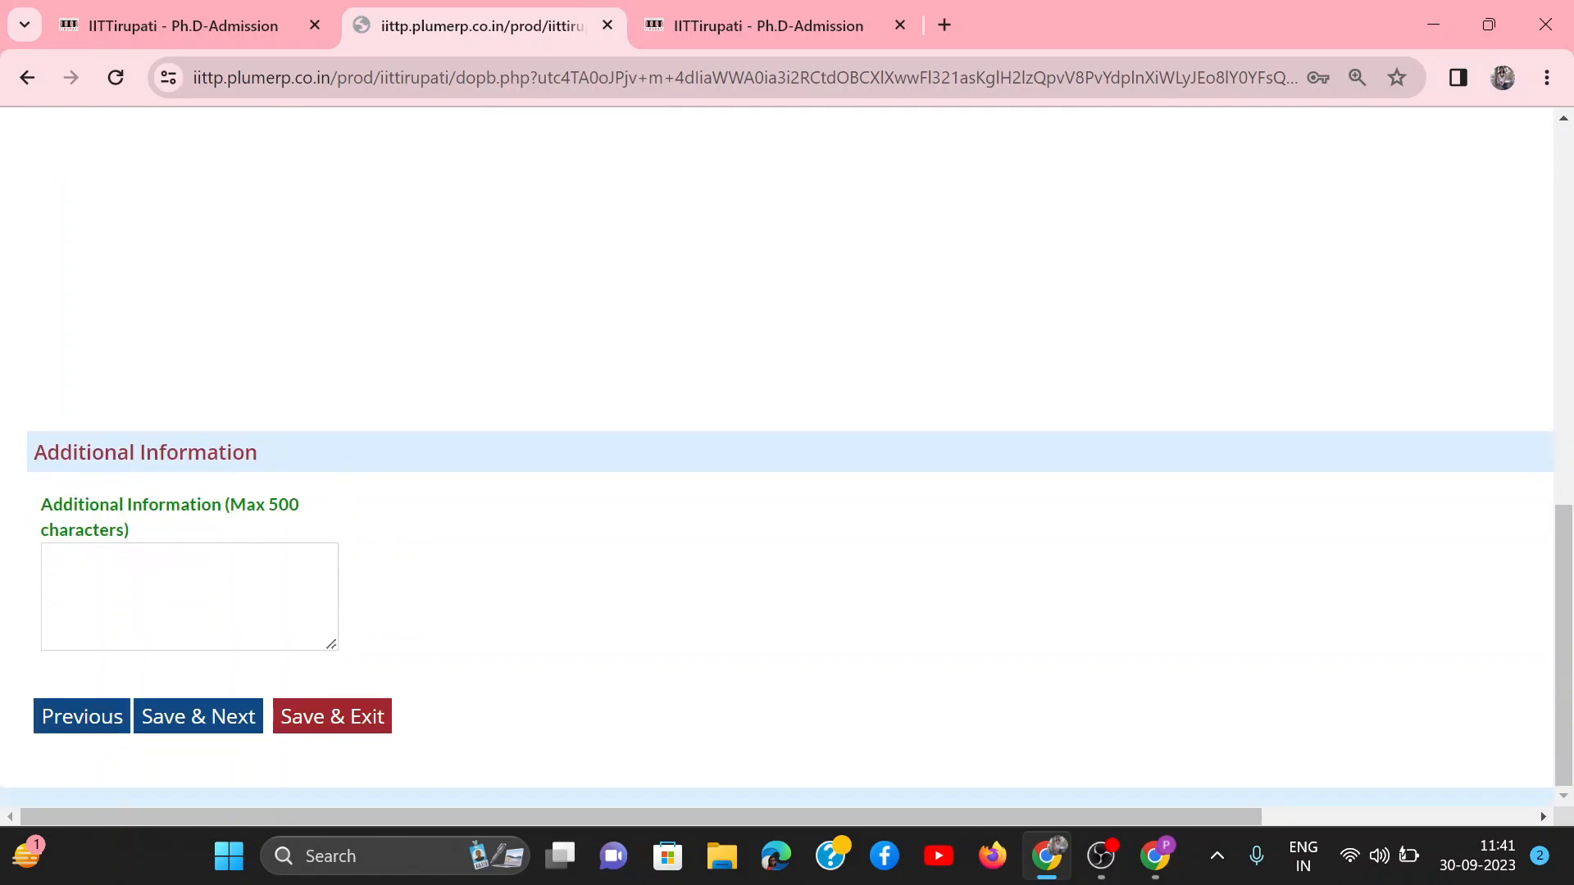
{"action": "left_click", "coordinate": [218, 720]}
{"action": "scroll", "coordinate": [920, 547], "scroll_direction": "up", "scroll_amount": 5}
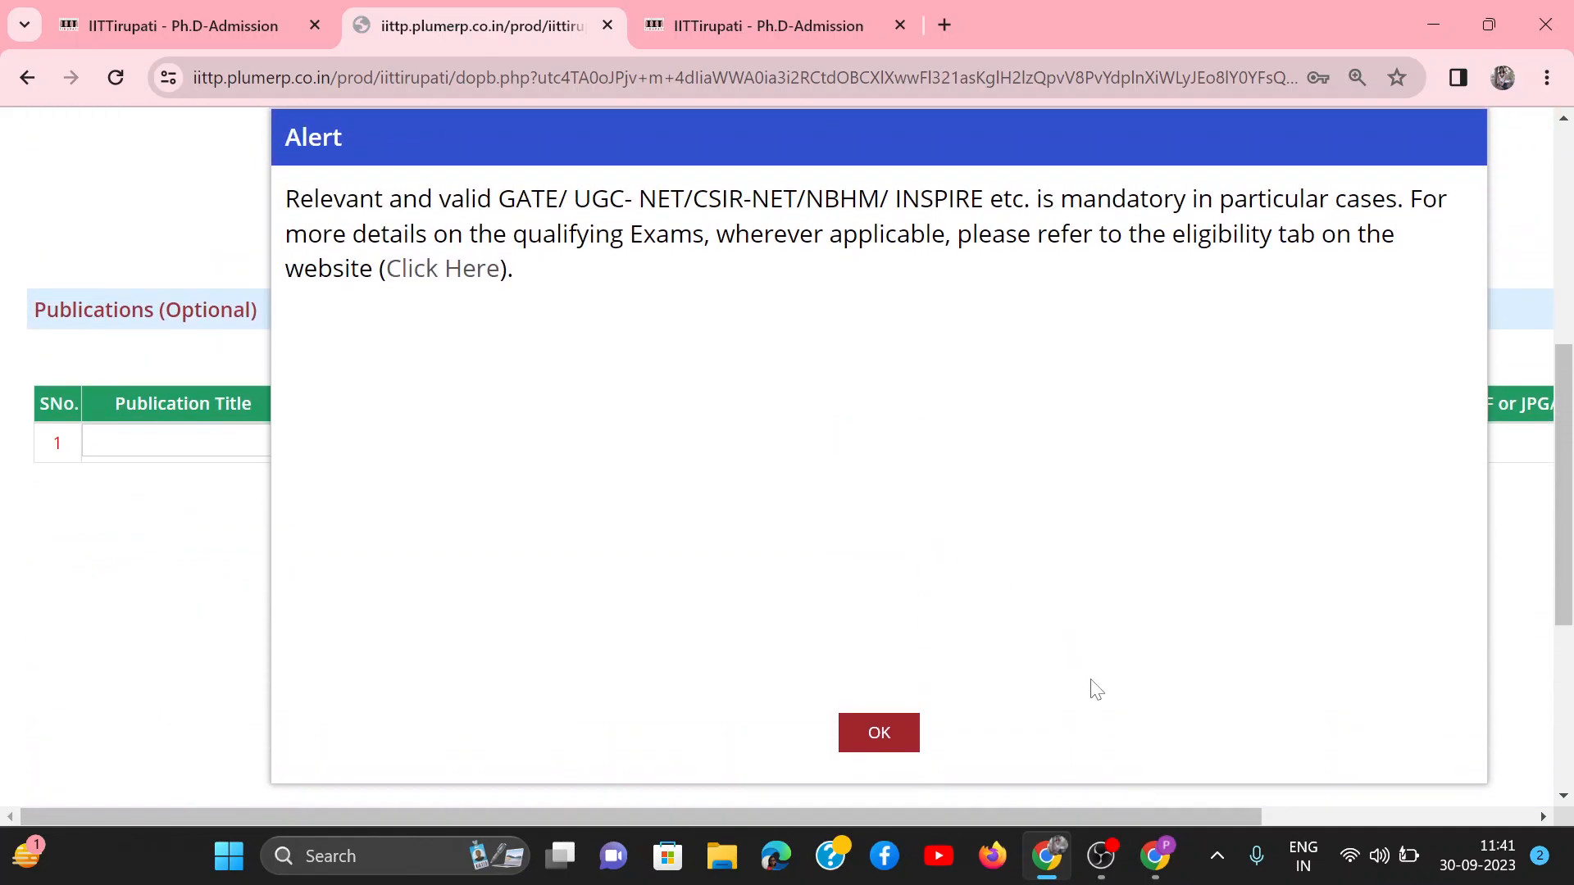
{"action": "left_click", "coordinate": [889, 731]}
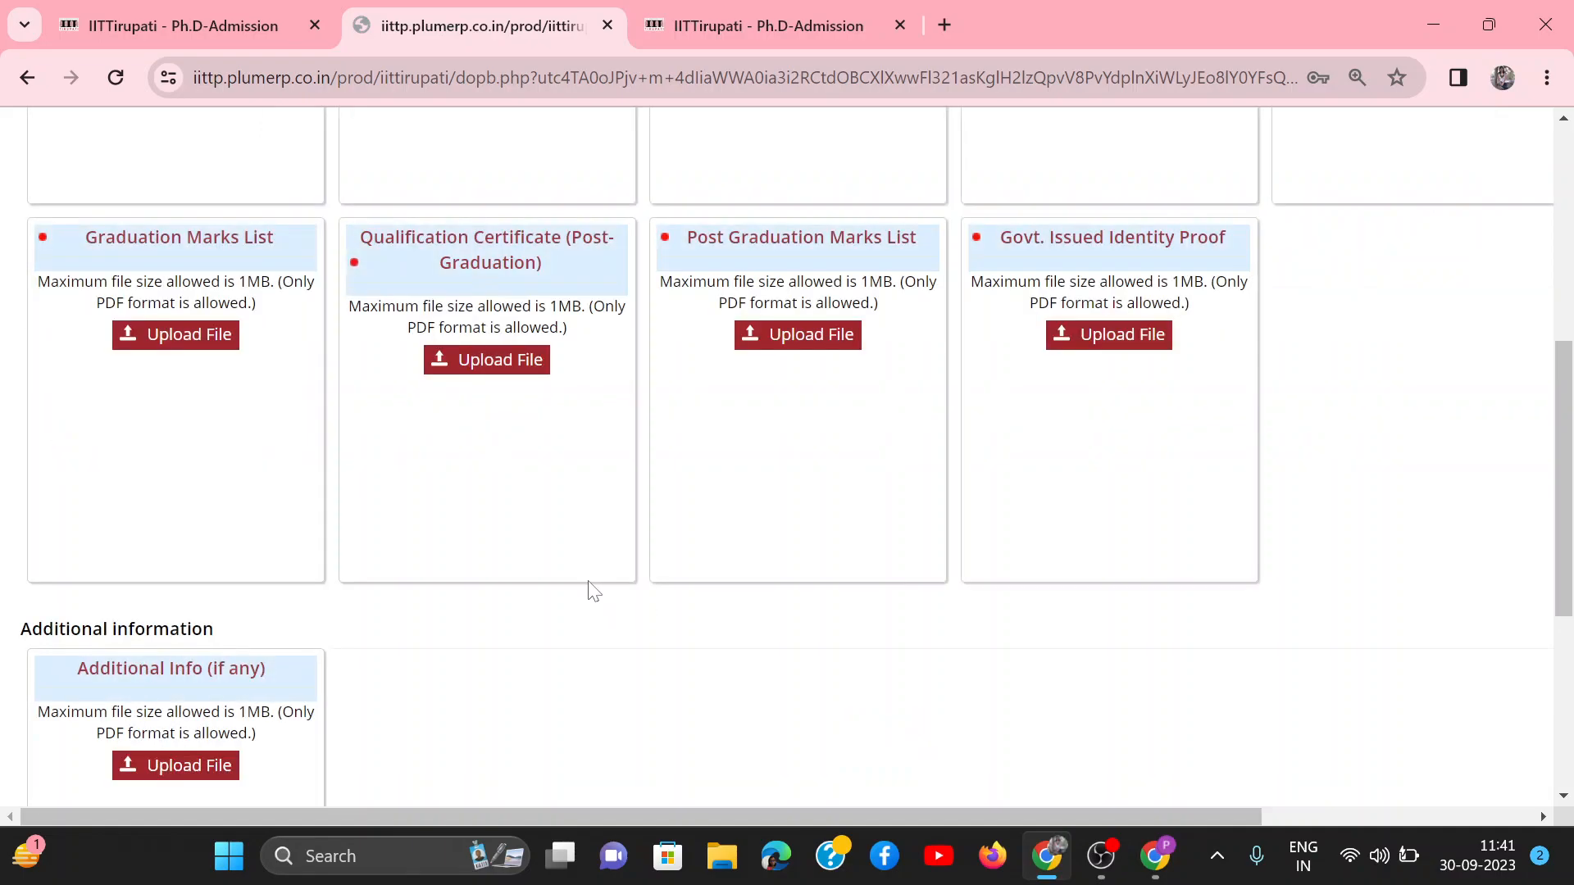
Step: Examine the required enclosures with their file size and format limits, the additional information upload, the declaration and the submission options
{"action": "scroll", "coordinate": [700, 664], "scroll_direction": "up", "scroll_amount": 6}
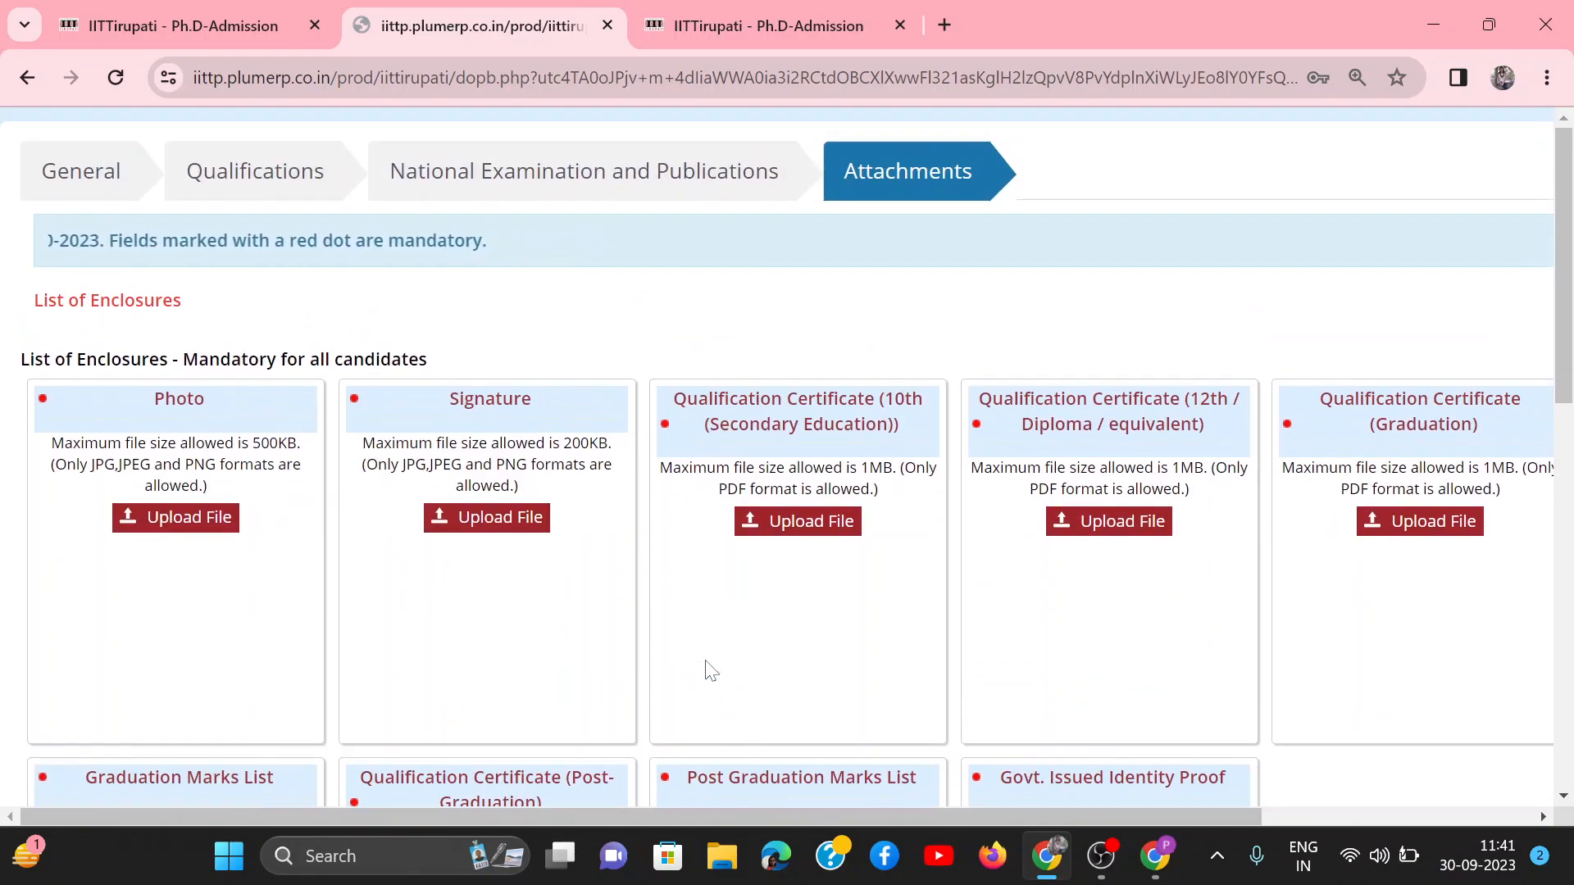
{"action": "scroll", "coordinate": [706, 668], "scroll_direction": "down", "scroll_amount": 1}
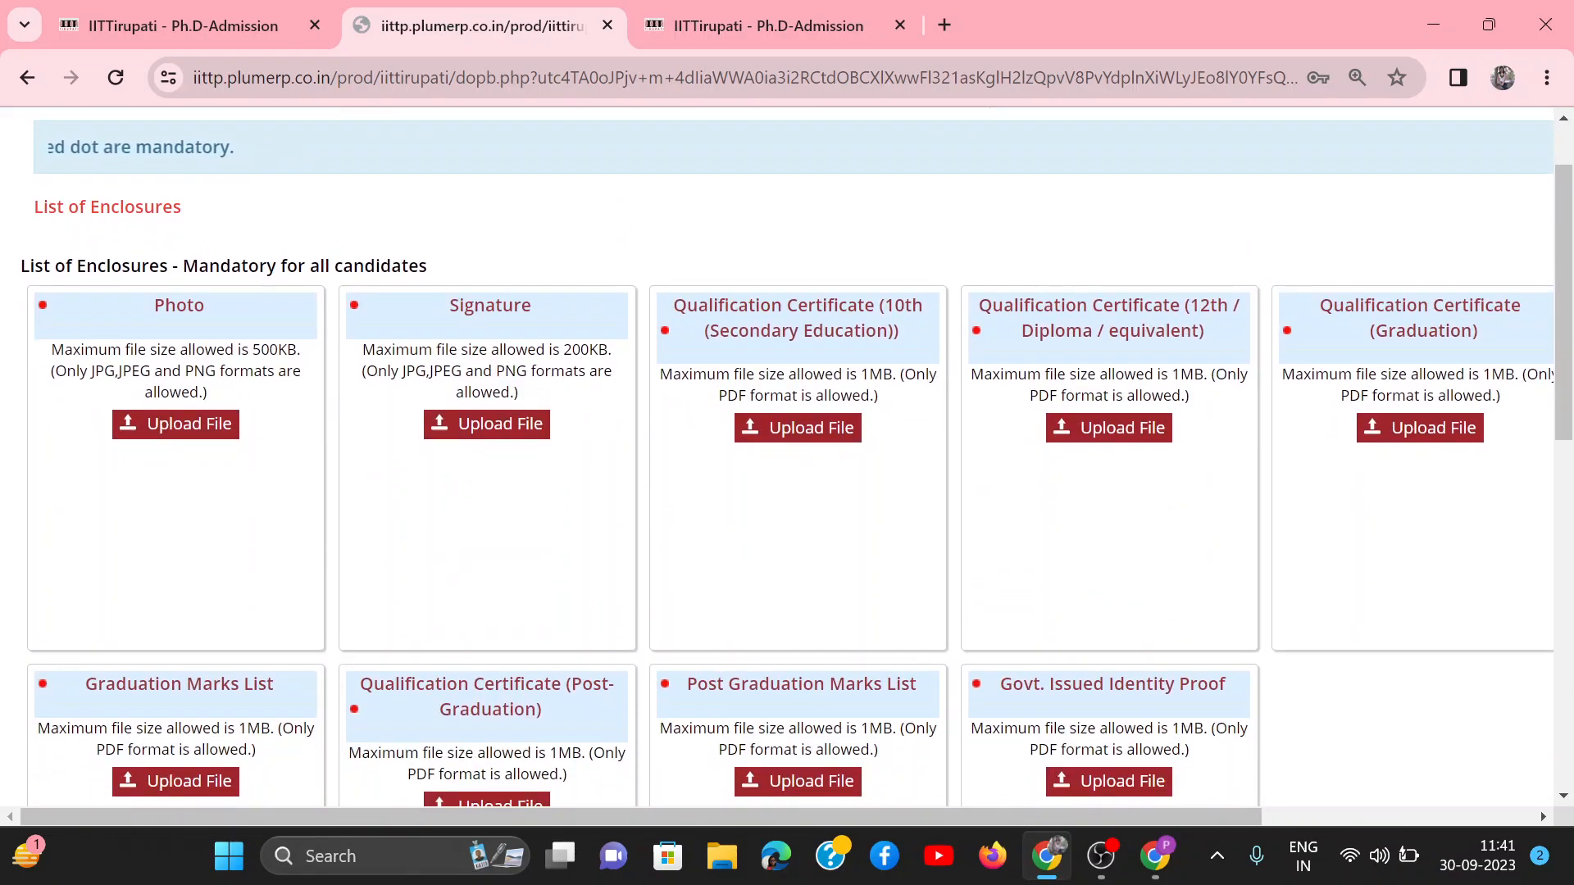
{"action": "scroll", "coordinate": [218, 434], "scroll_direction": "down", "scroll_amount": 1}
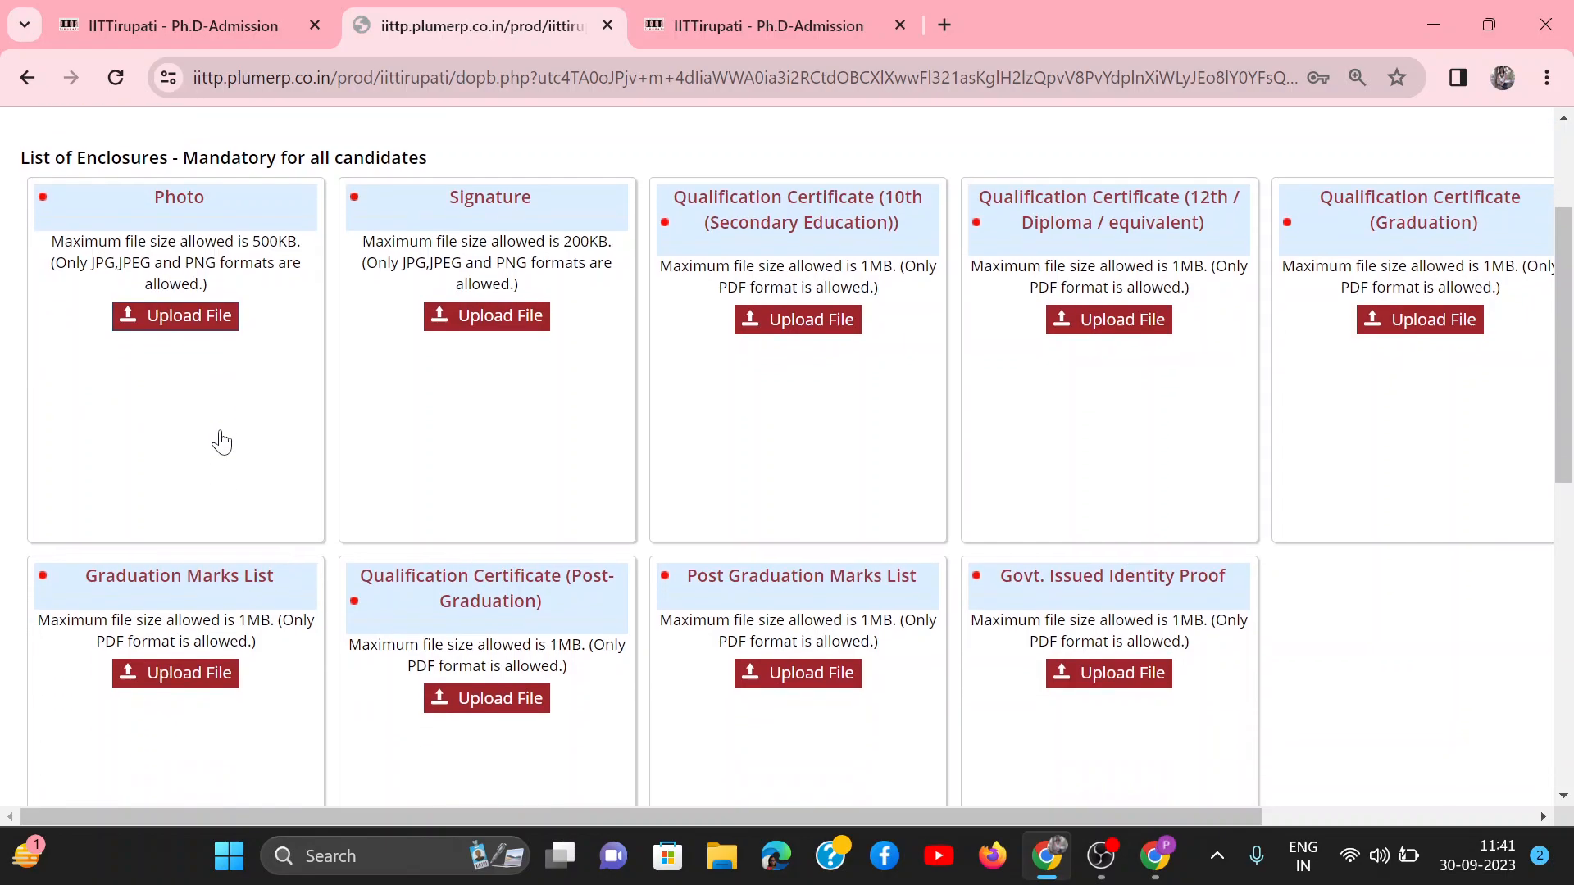
{"action": "scroll", "coordinate": [874, 432], "scroll_direction": "down", "scroll_amount": 1}
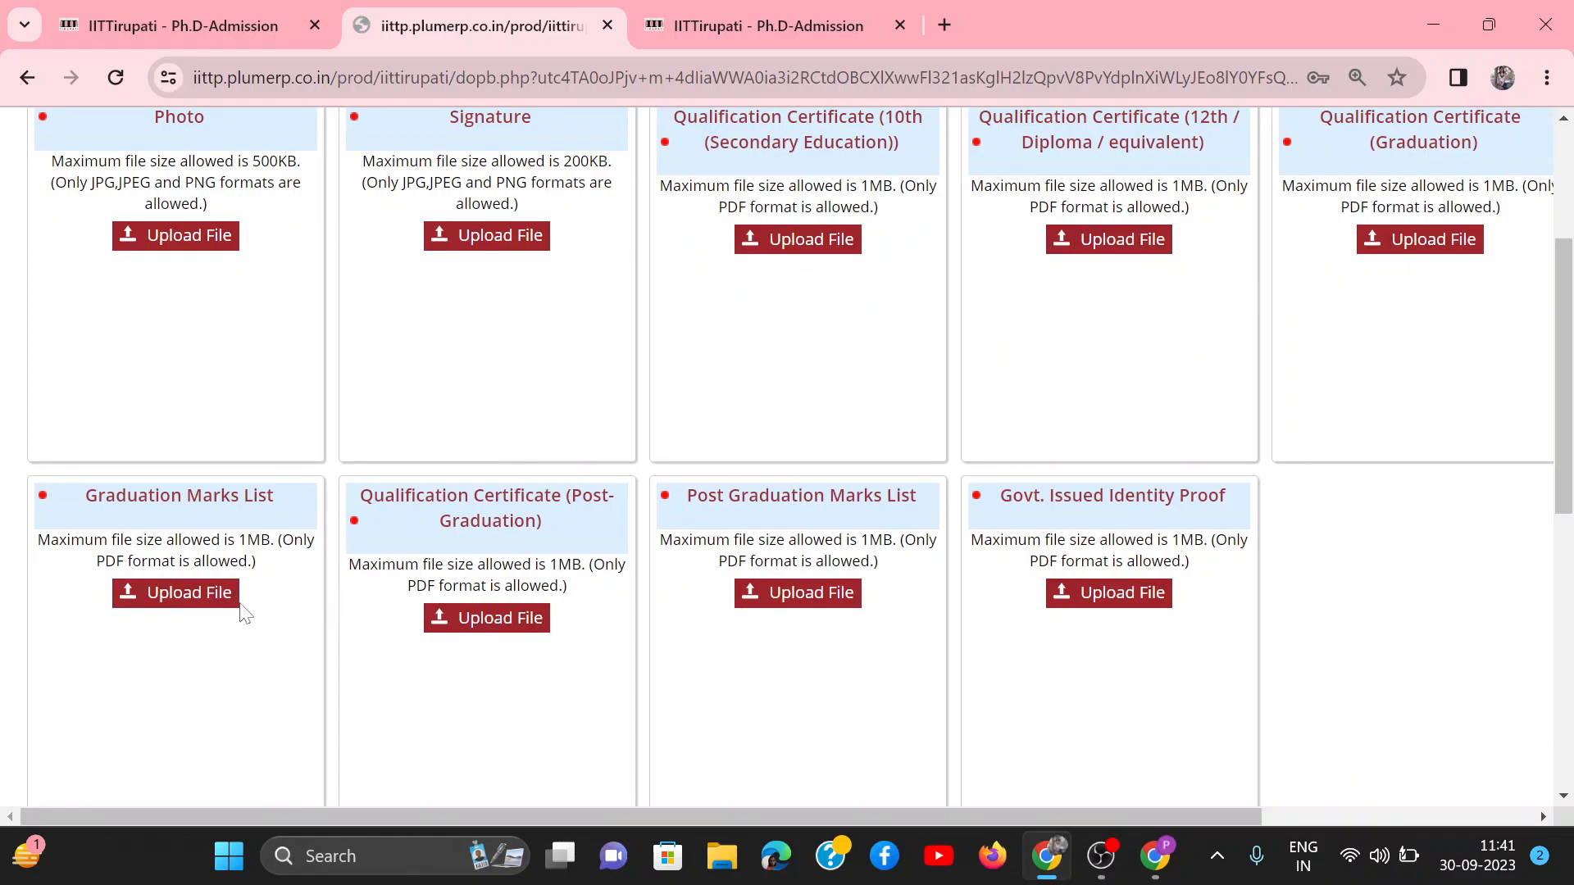
{"action": "scroll", "coordinate": [405, 717], "scroll_direction": "down", "scroll_amount": 1}
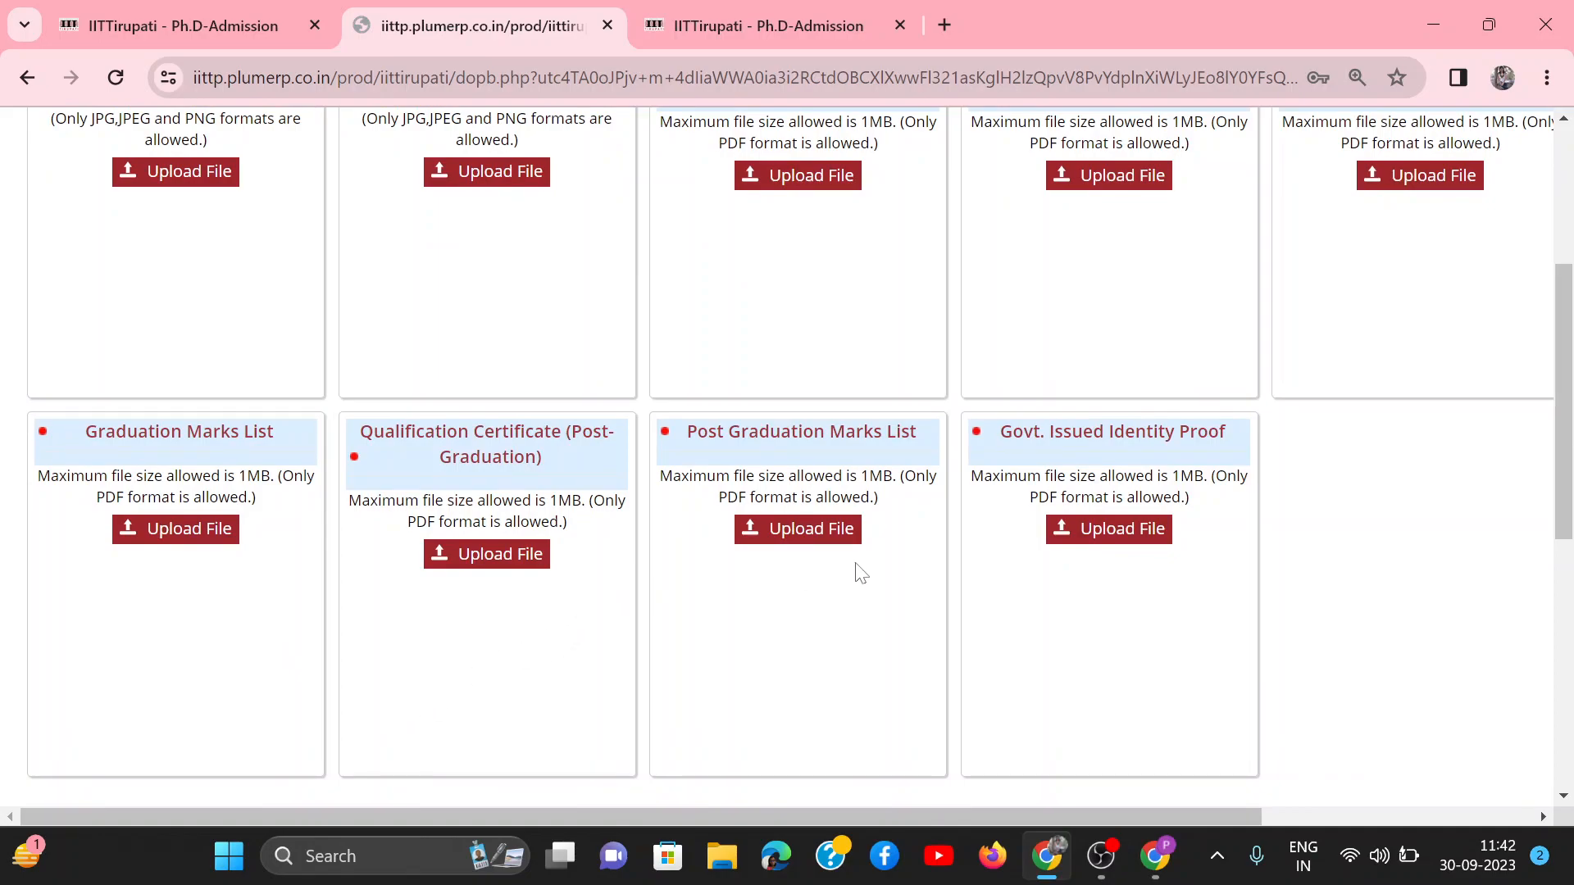
{"action": "scroll", "coordinate": [859, 572], "scroll_direction": "down", "scroll_amount": 1}
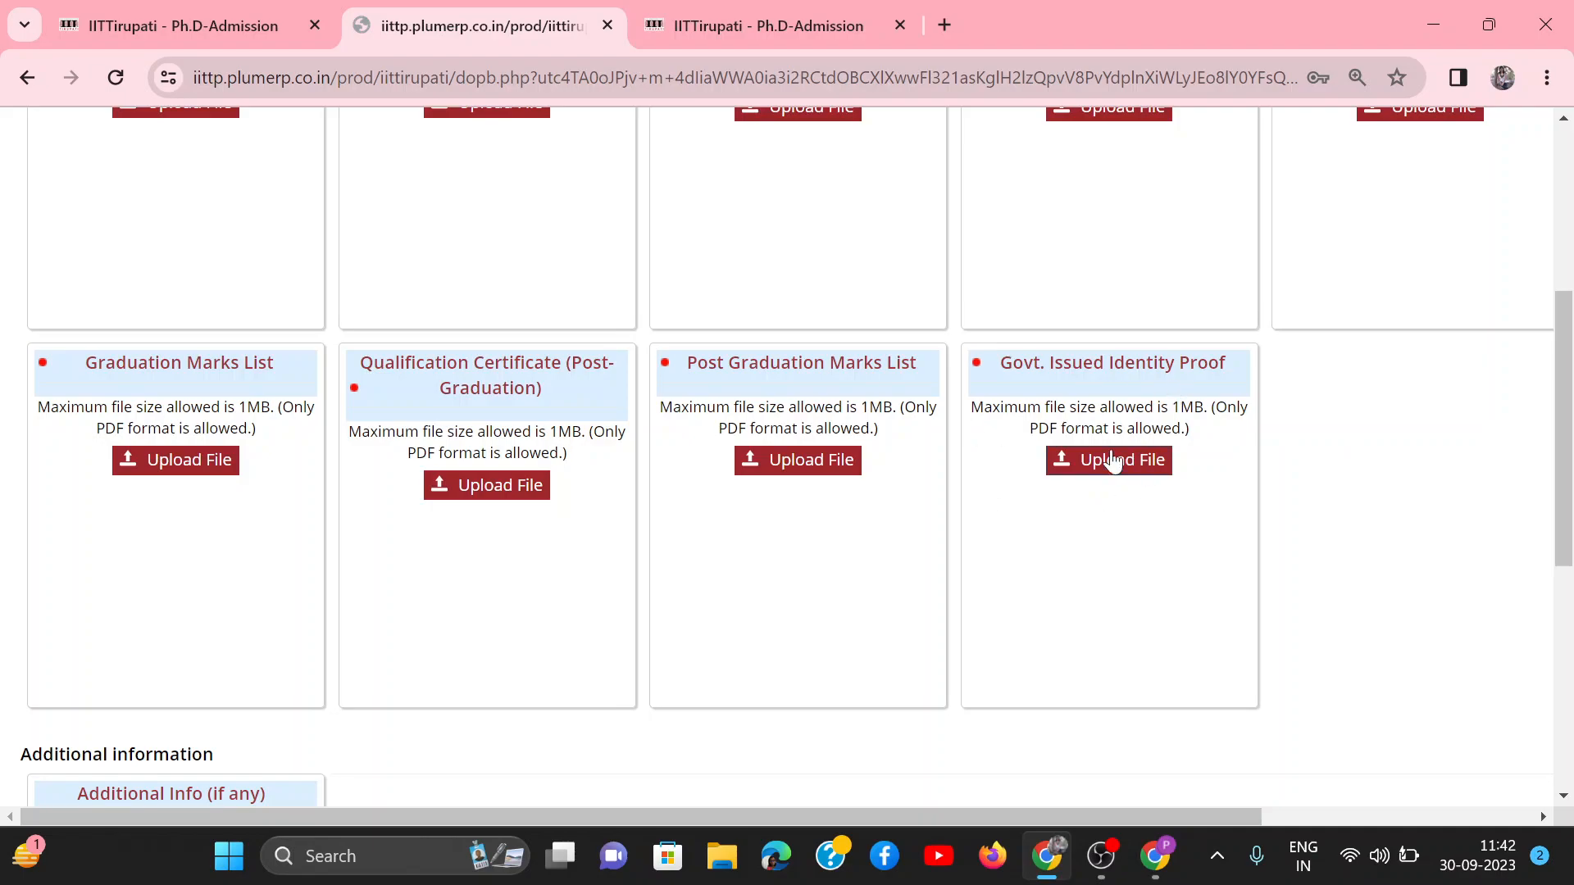
{"action": "scroll", "coordinate": [1131, 538], "scroll_direction": "down", "scroll_amount": 3}
{"action": "scroll", "coordinate": [1135, 539], "scroll_direction": "down", "scroll_amount": 2}
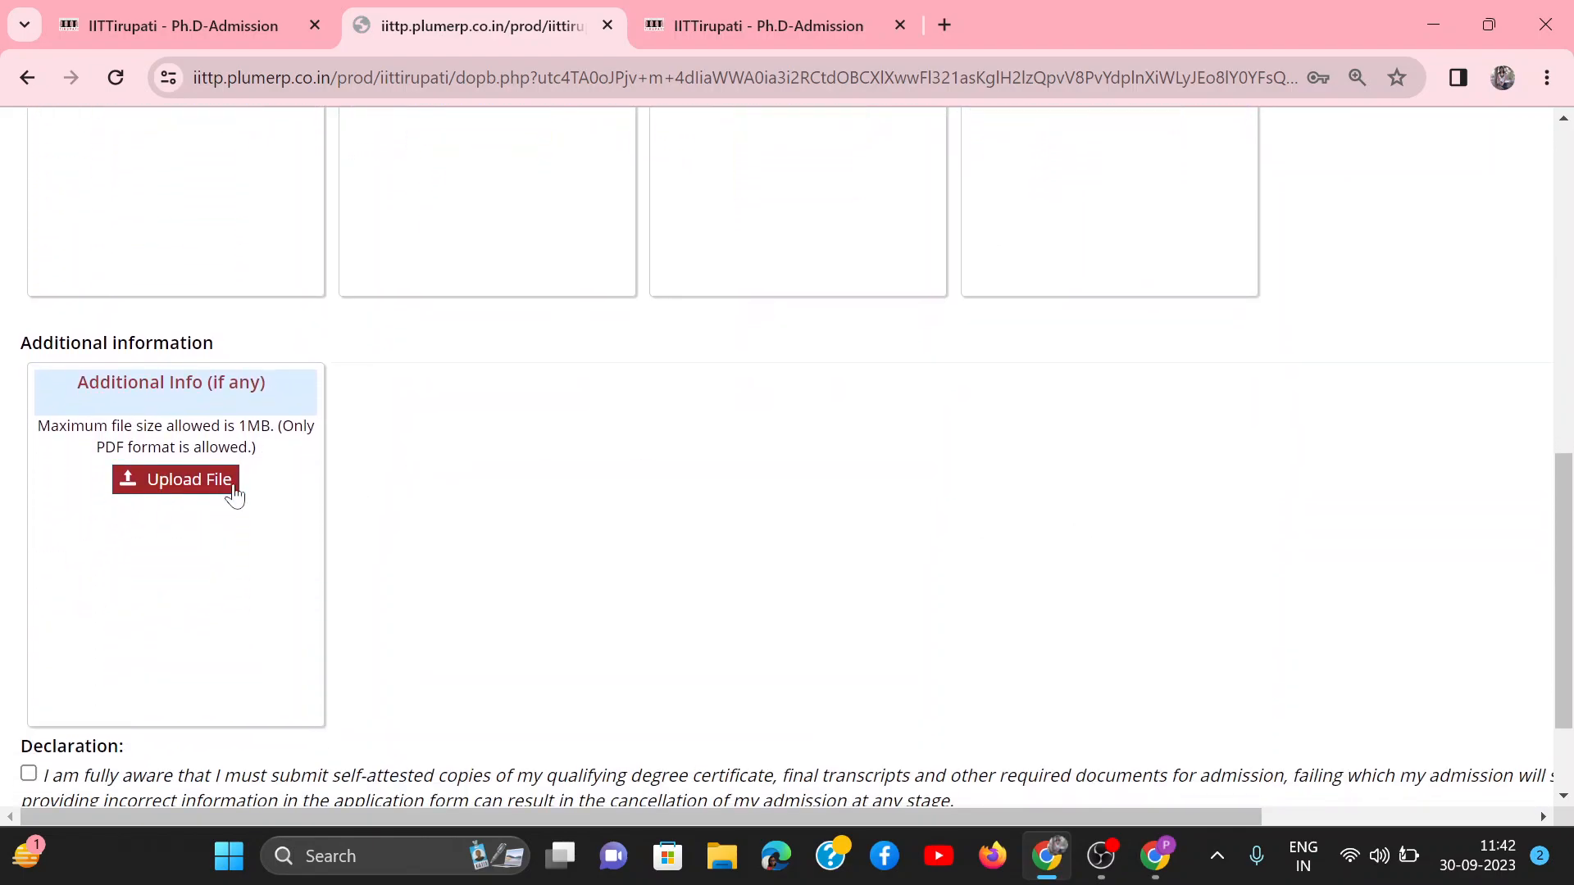
{"action": "scroll", "coordinate": [186, 531], "scroll_direction": "down", "scroll_amount": 2}
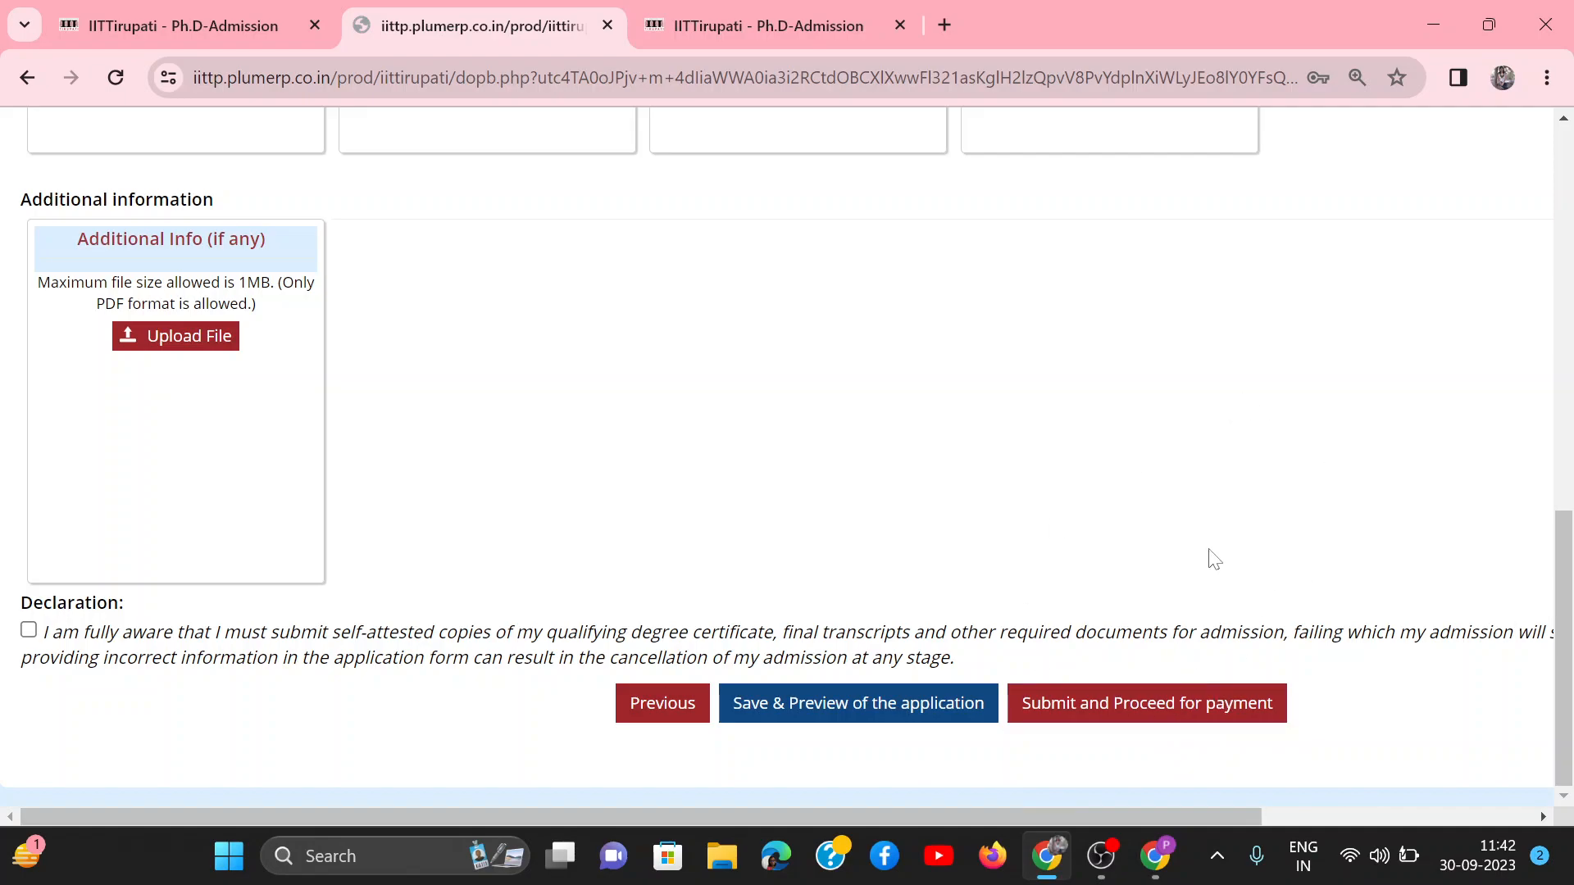
{"action": "scroll", "coordinate": [1219, 541], "scroll_direction": "up", "scroll_amount": 3}
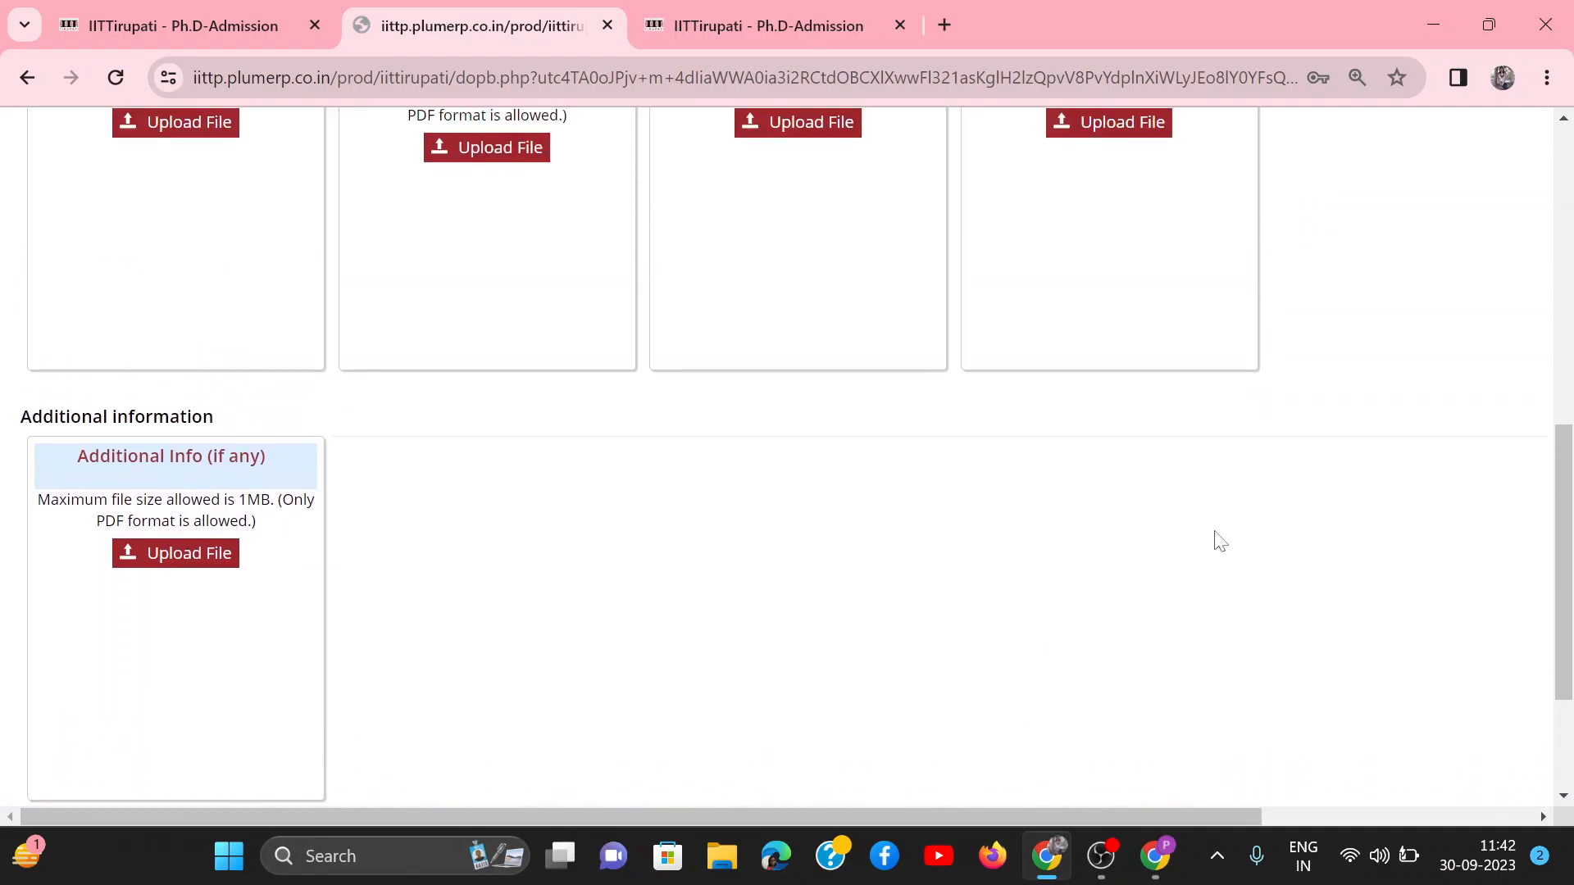
{"action": "scroll", "coordinate": [1220, 541], "scroll_direction": "up", "scroll_amount": 10}
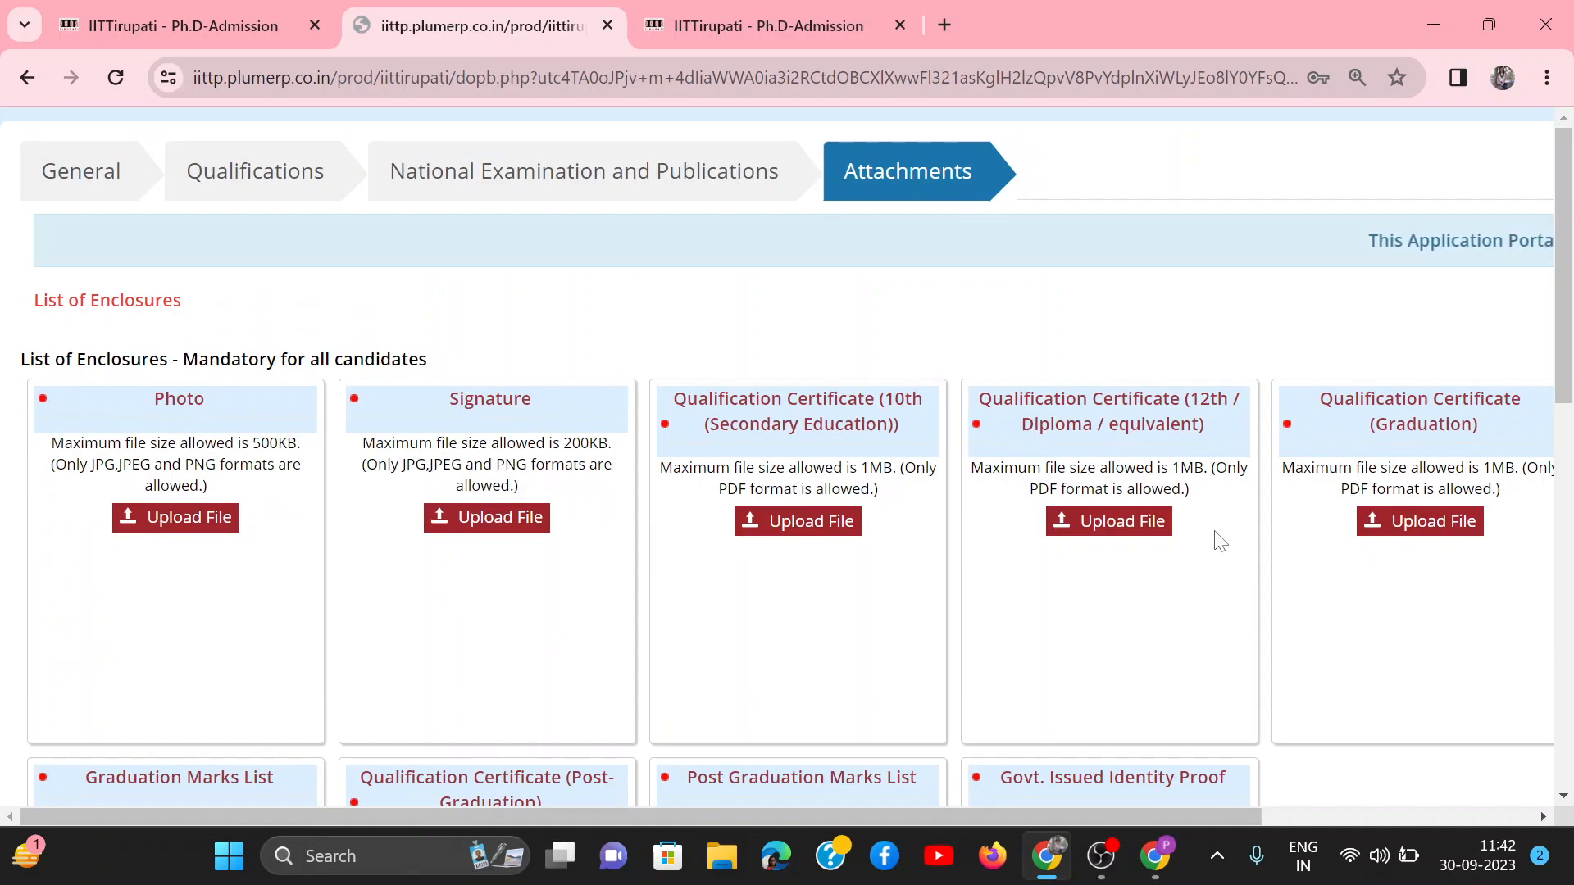